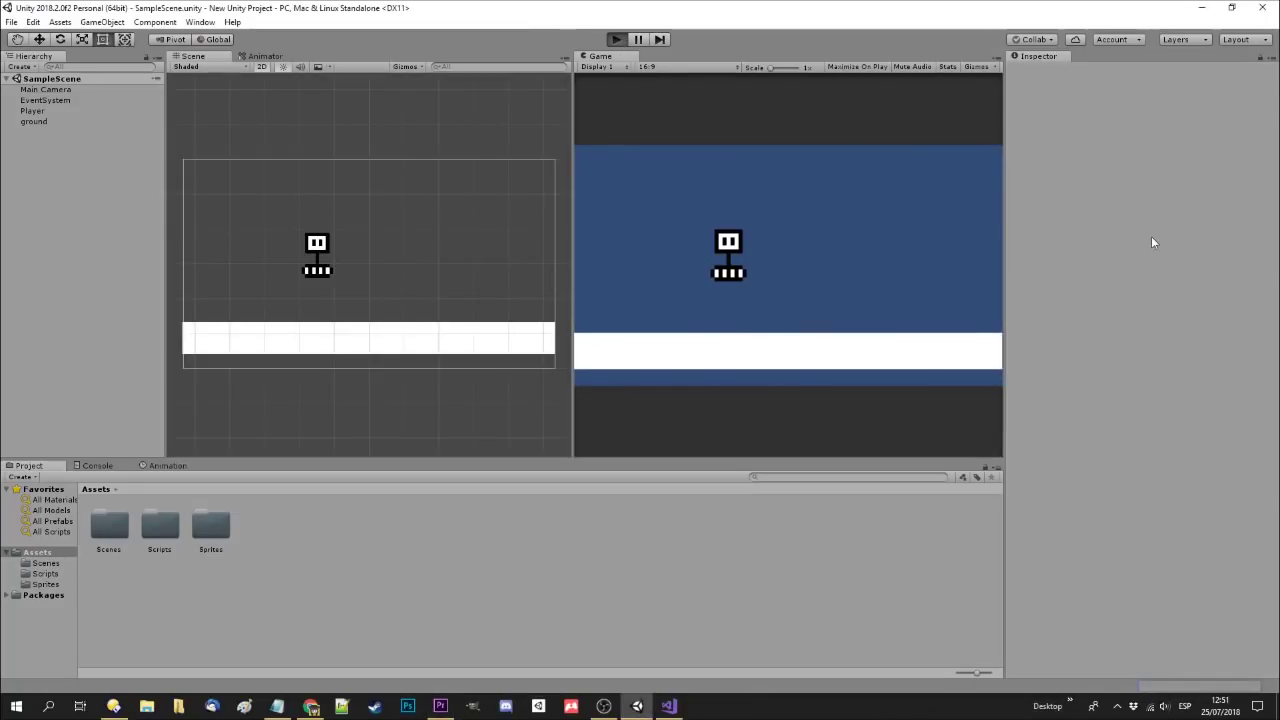
Play-test the scene, moving the robot right and left, then stop play mode
{"action": "key", "text": "ctrl+p"}
{"action": "key", "text": "Right"}
{"action": "key", "text": "Left"}
{"action": "key", "text": "Left"}
{"action": "key", "text": "Right"}
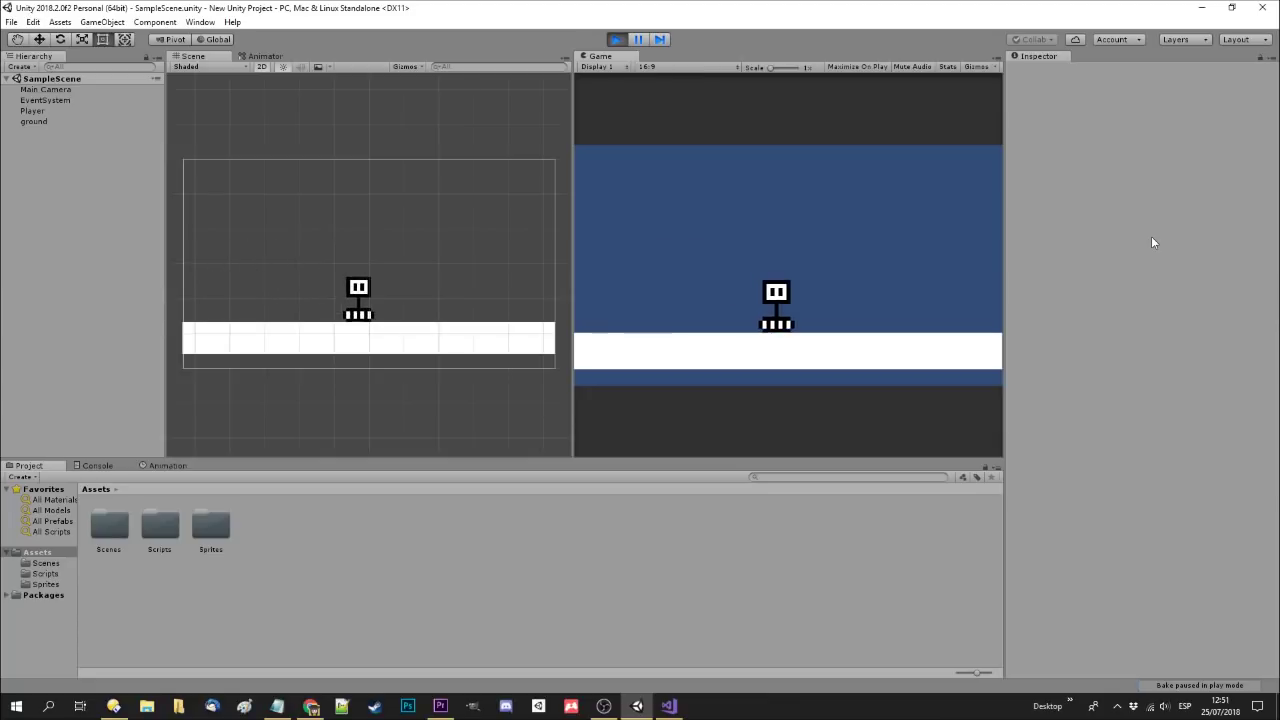
{"action": "left_click", "coordinate": [615, 41]}
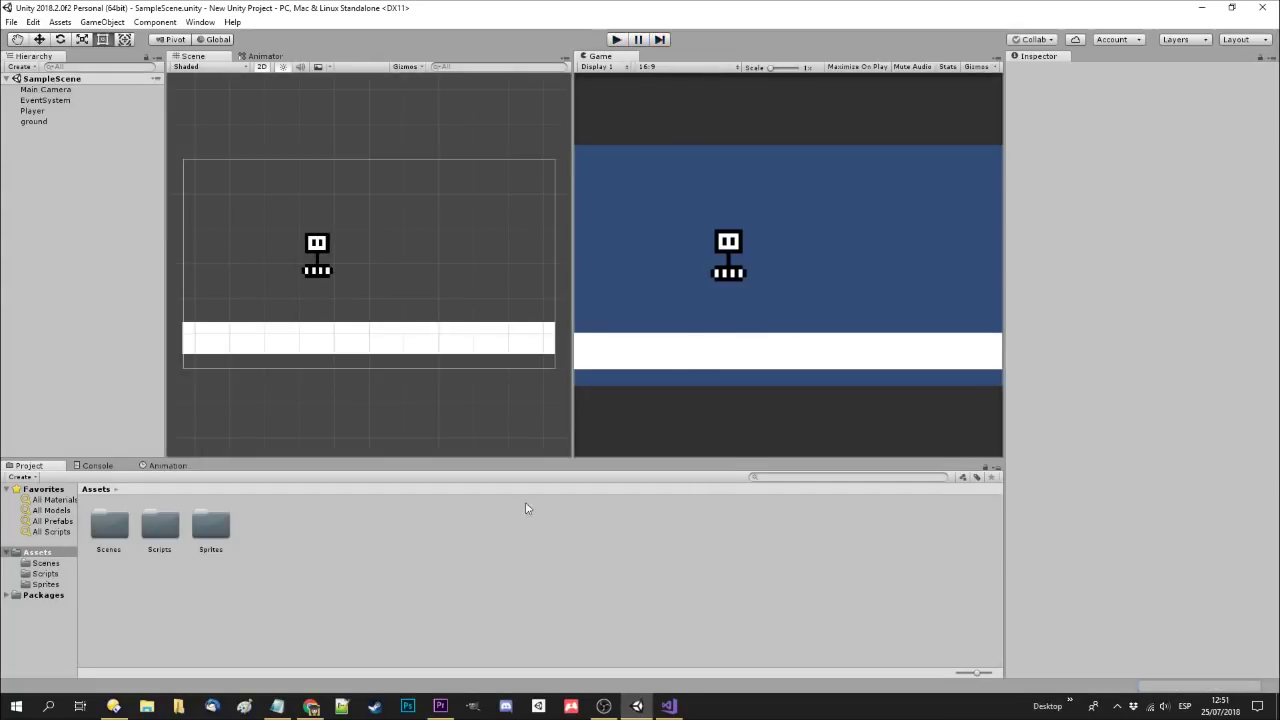
Open the Sprites folder and preview the robot_ss sprite sheet in Photo Viewer
{"action": "double_click", "coordinate": [214, 535]}
{"action": "left_click", "coordinate": [159, 525]}
{"action": "double_click", "coordinate": [158, 525]}
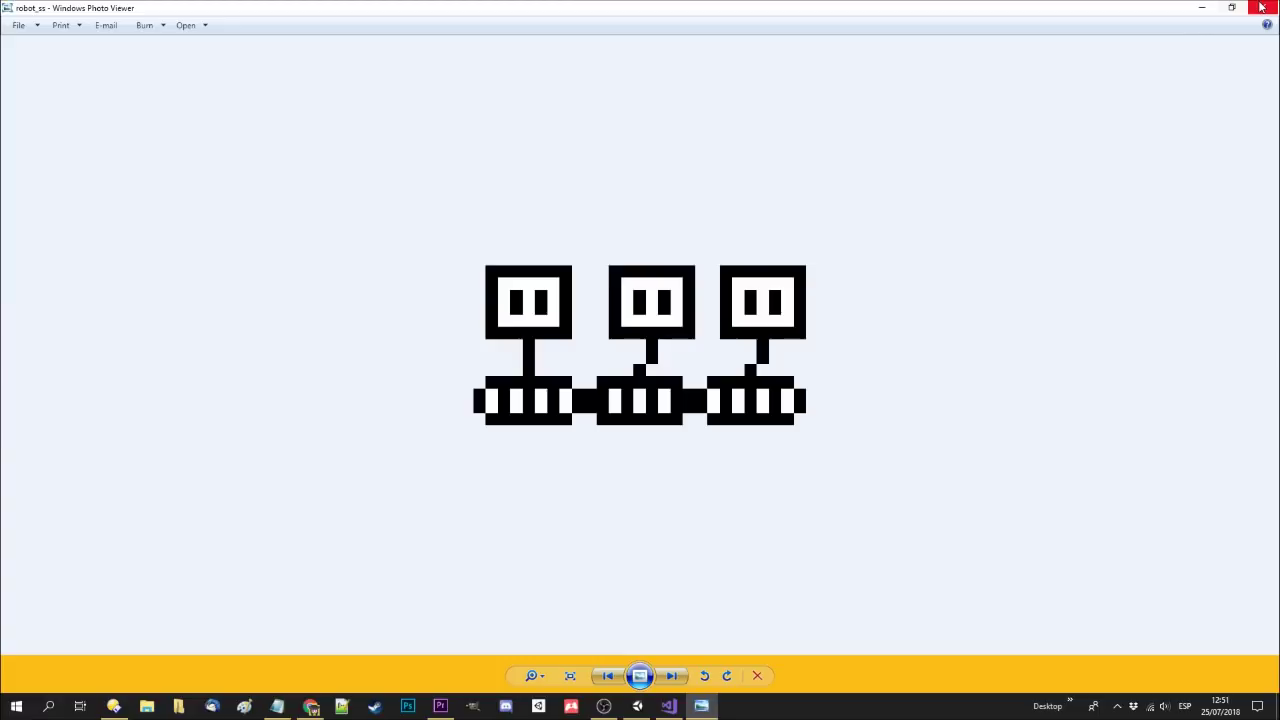
{"action": "left_click", "coordinate": [1262, 7]}
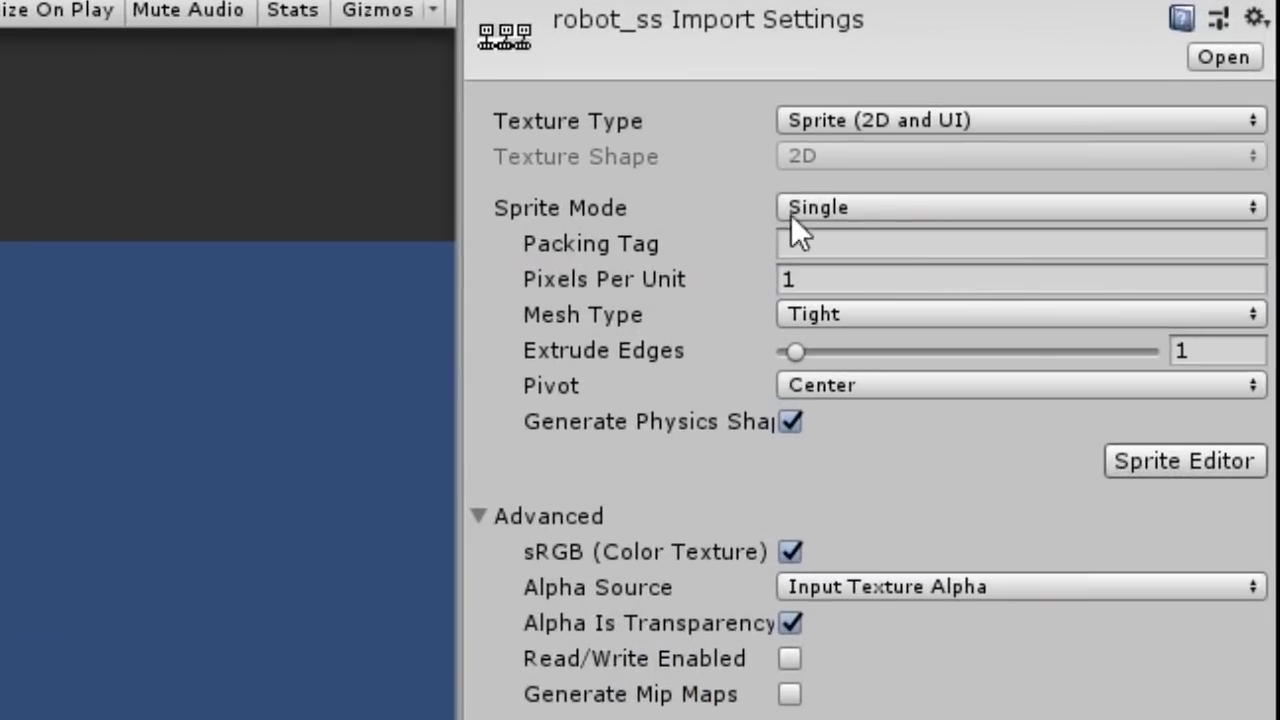
Switch robot_ss to Multiple sprite mode and choose Grid By Cell Size slicing
{"action": "left_click", "coordinate": [848, 210]}
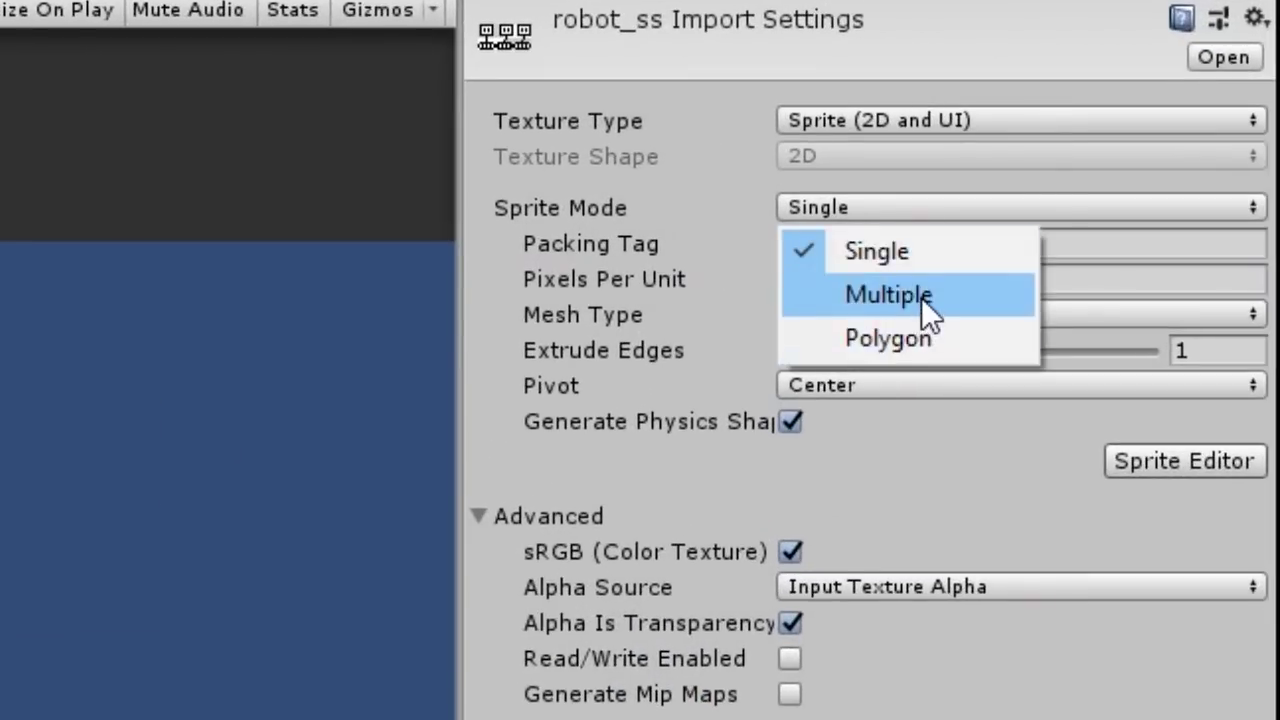
{"action": "left_click", "coordinate": [921, 295]}
{"action": "left_click", "coordinate": [1150, 422]}
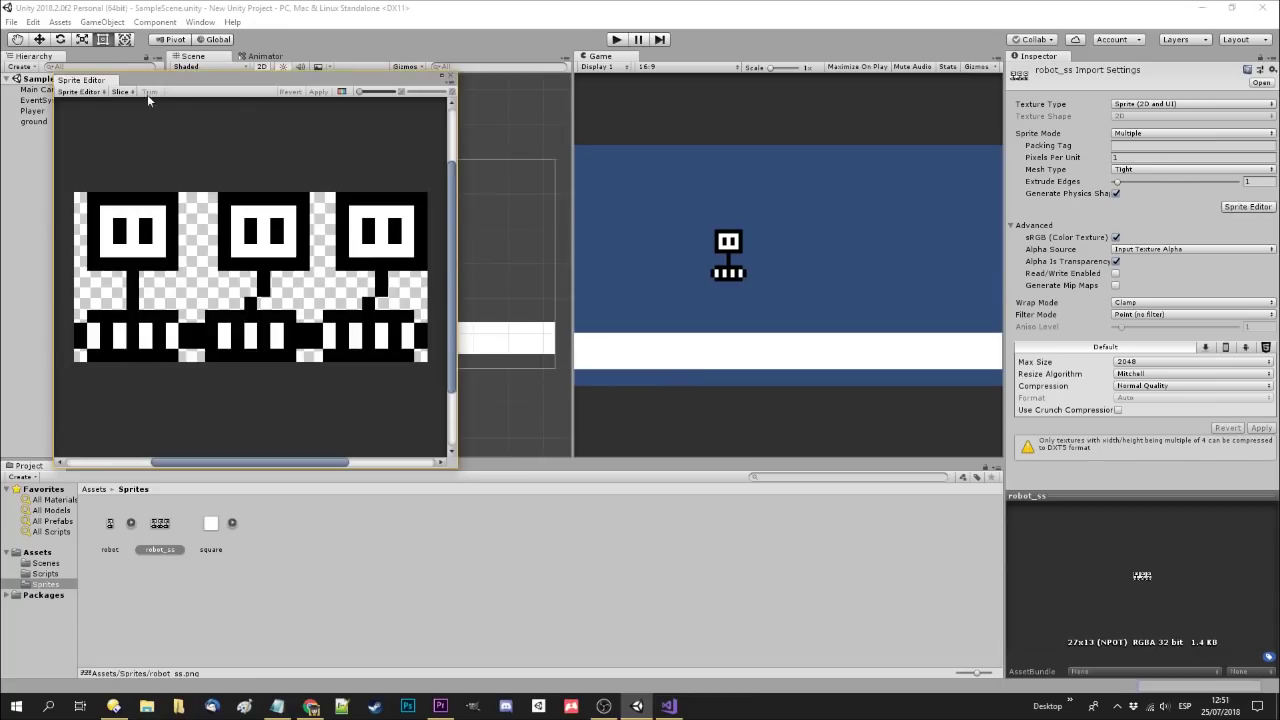
{"action": "left_click", "coordinate": [120, 91]}
{"action": "left_click", "coordinate": [216, 106]}
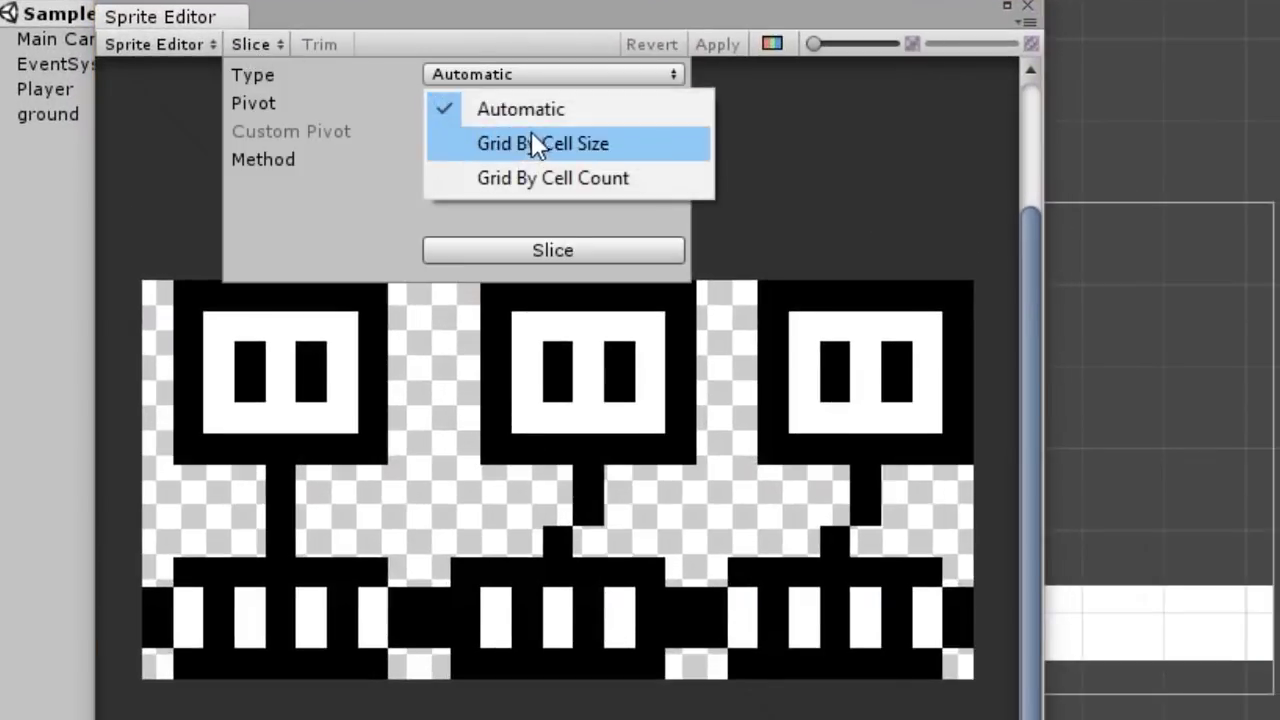
{"action": "left_click", "coordinate": [533, 143]}
Slice the sheet into 9×13 cells, check the three robot frames, and apply
{"action": "left_click", "coordinate": [460, 104]}
{"action": "type", "text": "9"}
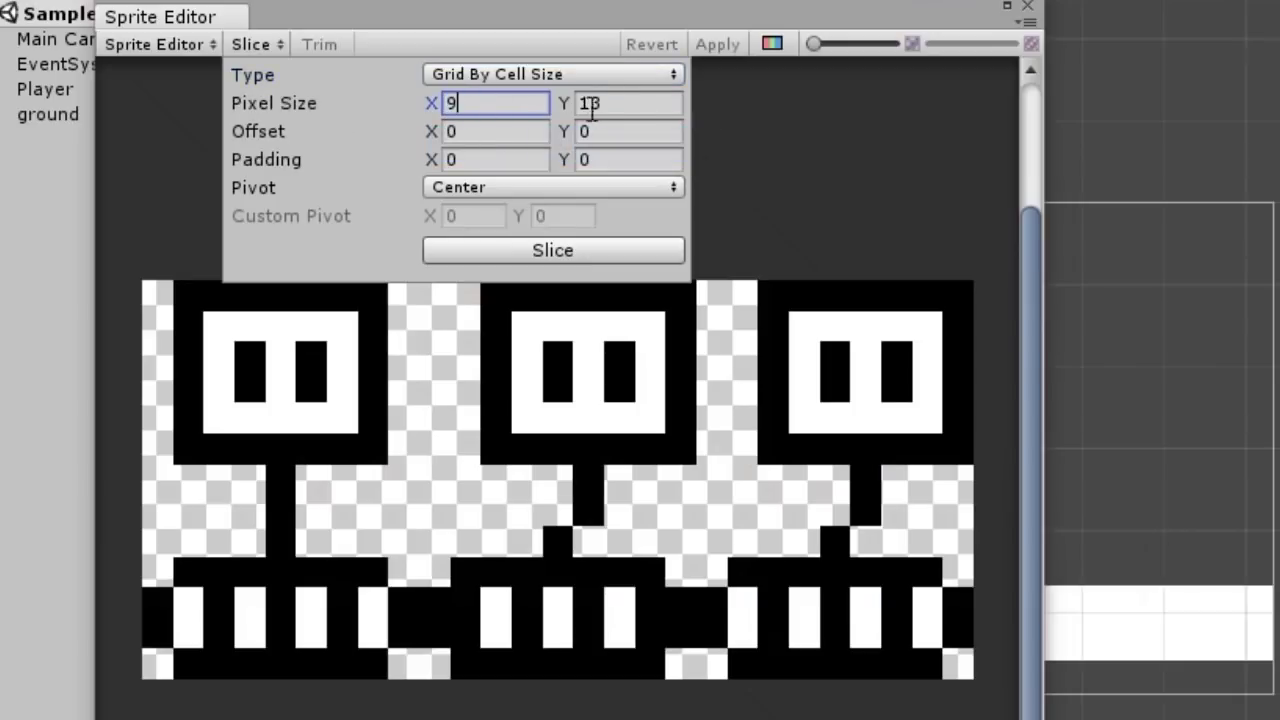
{"action": "left_click", "coordinate": [608, 105]}
{"action": "left_click", "coordinate": [603, 250]}
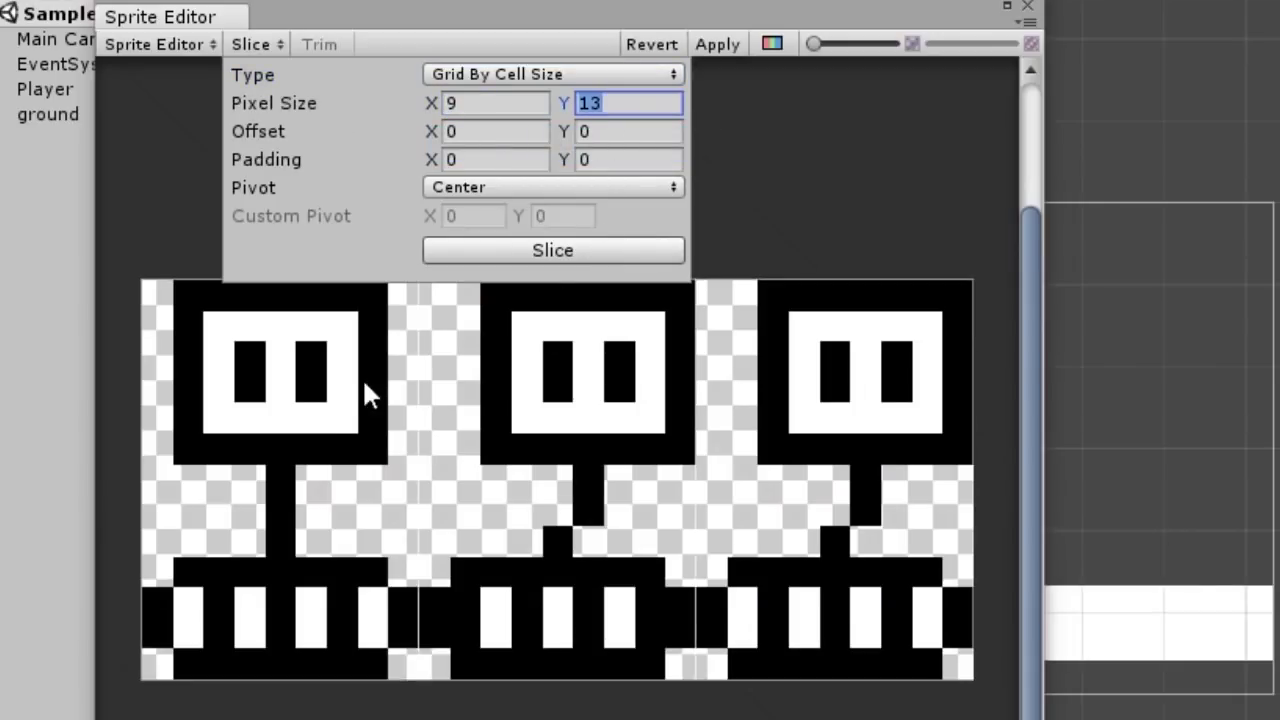
{"action": "left_click", "coordinate": [305, 432]}
{"action": "left_click", "coordinate": [590, 410]}
{"action": "left_click", "coordinate": [827, 380]}
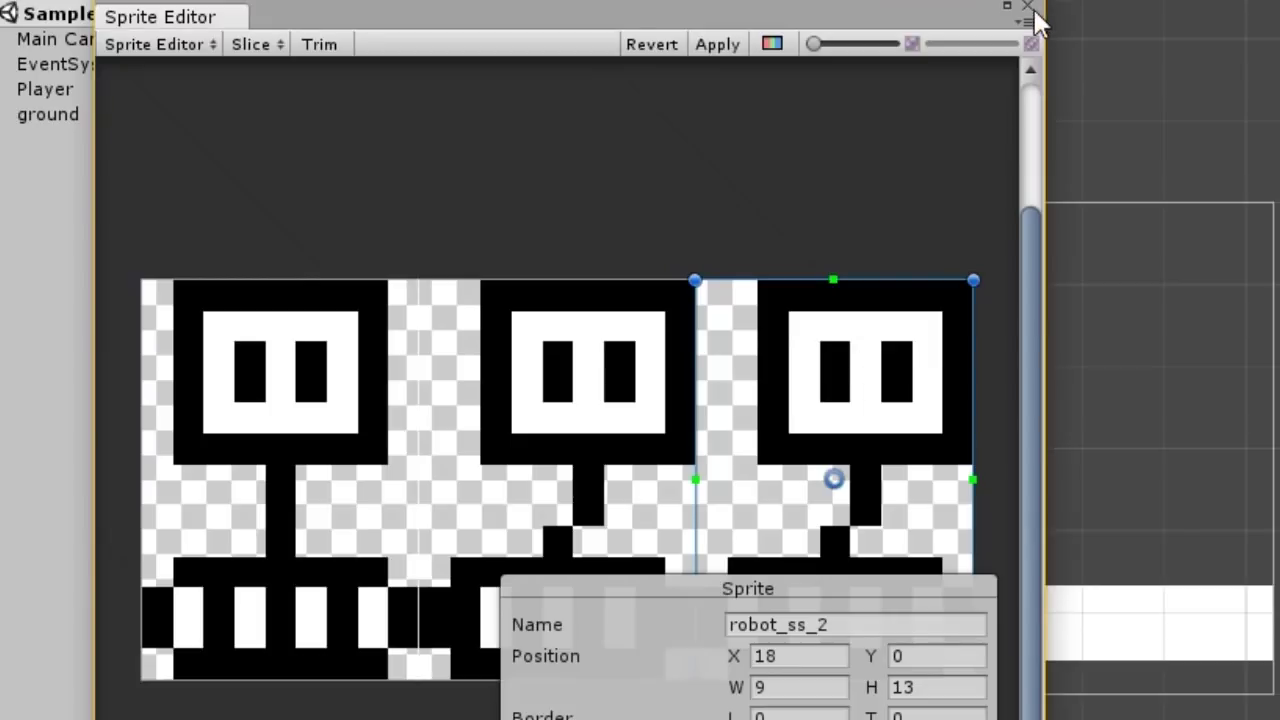
{"action": "left_click", "coordinate": [1030, 10]}
{"action": "left_click", "coordinate": [683, 383]}
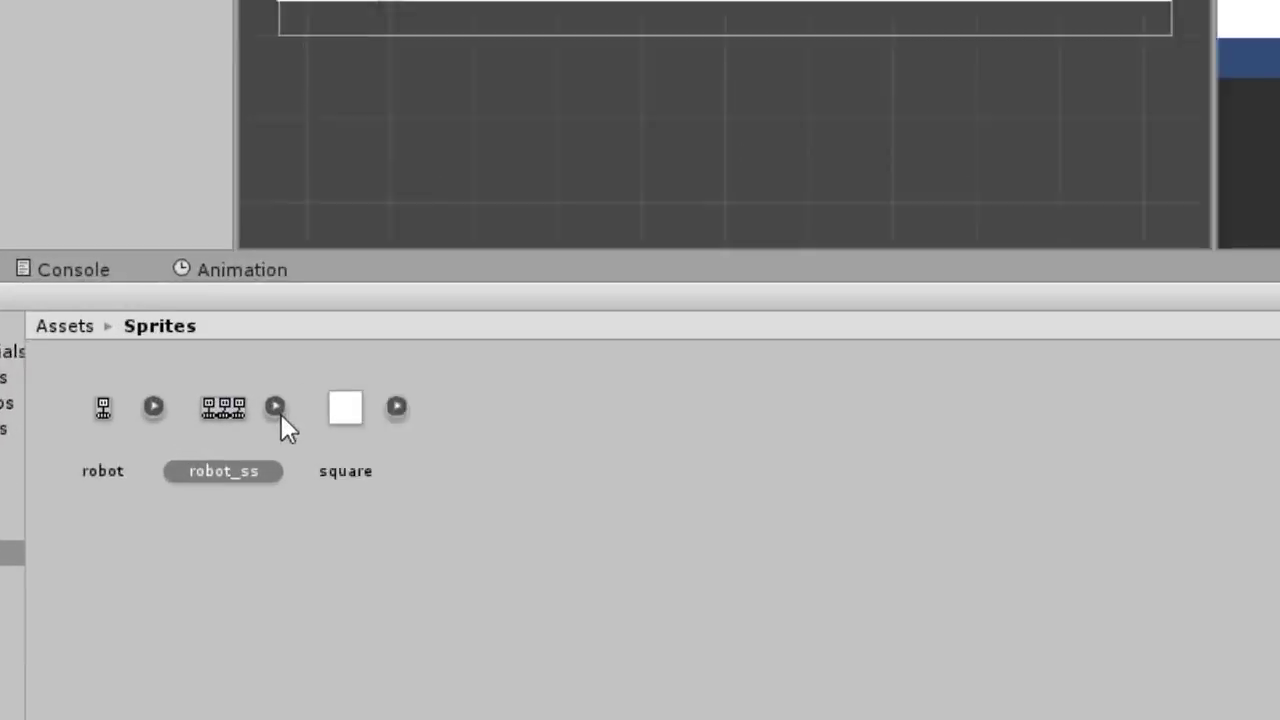
Assign the robot_ss_0 sliced frame to the Player's Sprite Renderer
{"action": "left_click", "coordinate": [181, 522]}
{"action": "left_click", "coordinate": [211, 523]}
{"action": "left_click", "coordinate": [262, 523]}
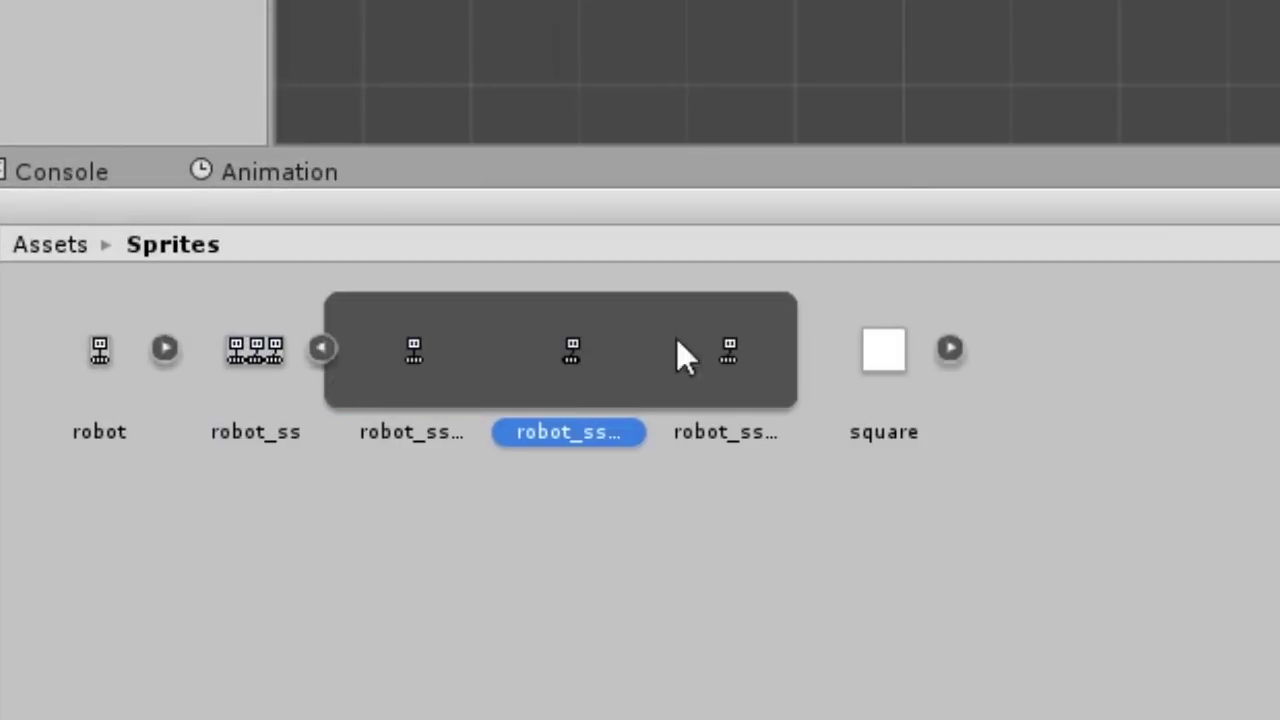
{"action": "left_click", "coordinate": [729, 350]}
{"action": "left_click", "coordinate": [321, 347]}
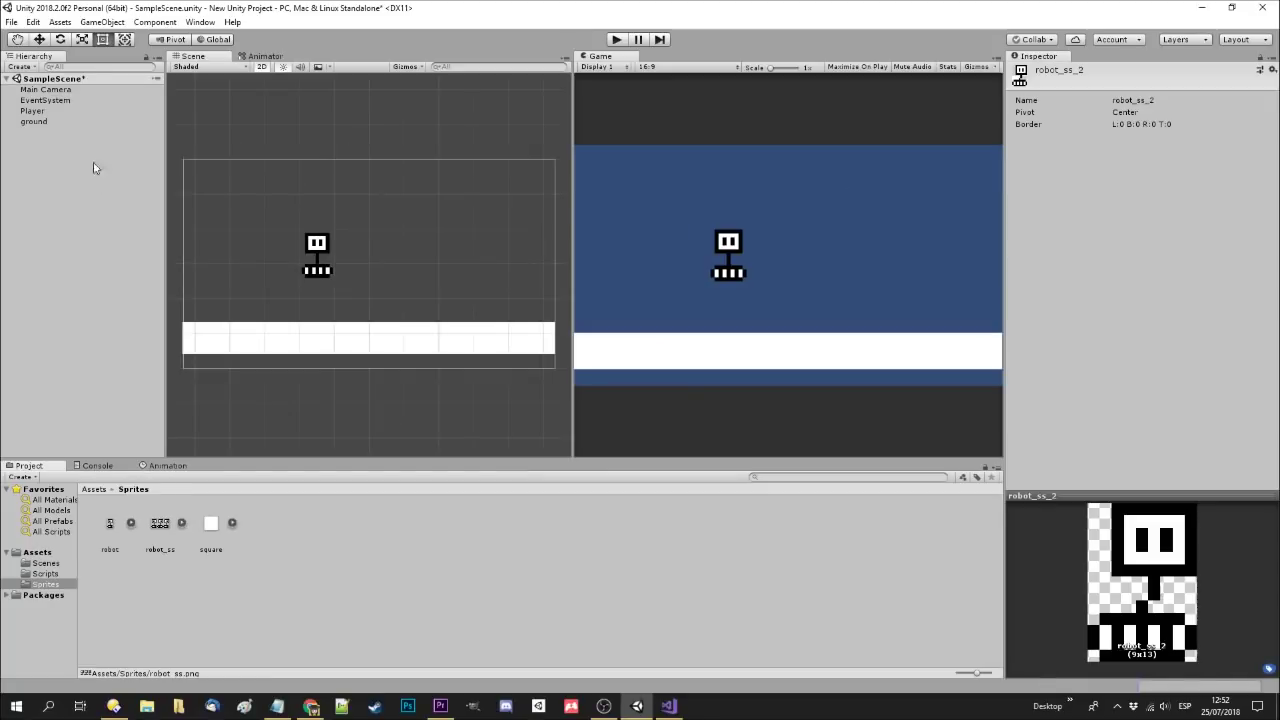
{"action": "left_click", "coordinate": [70, 111]}
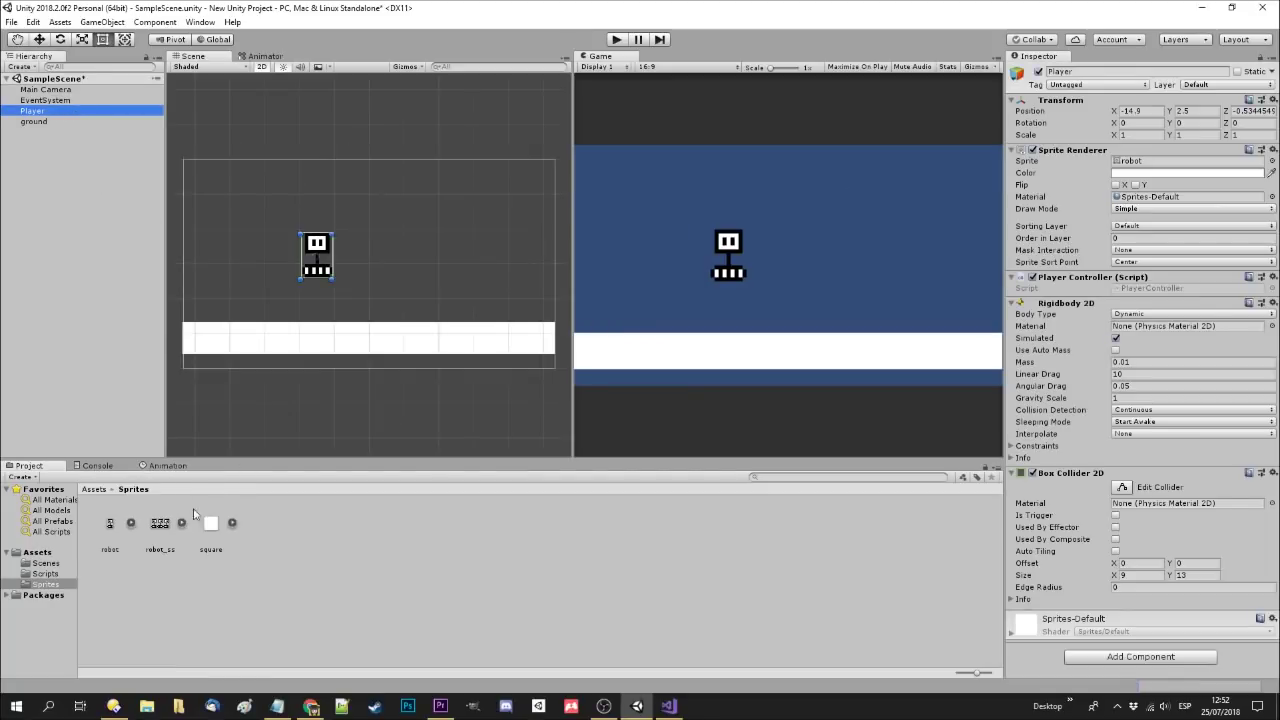
{"action": "left_click", "coordinate": [181, 522]}
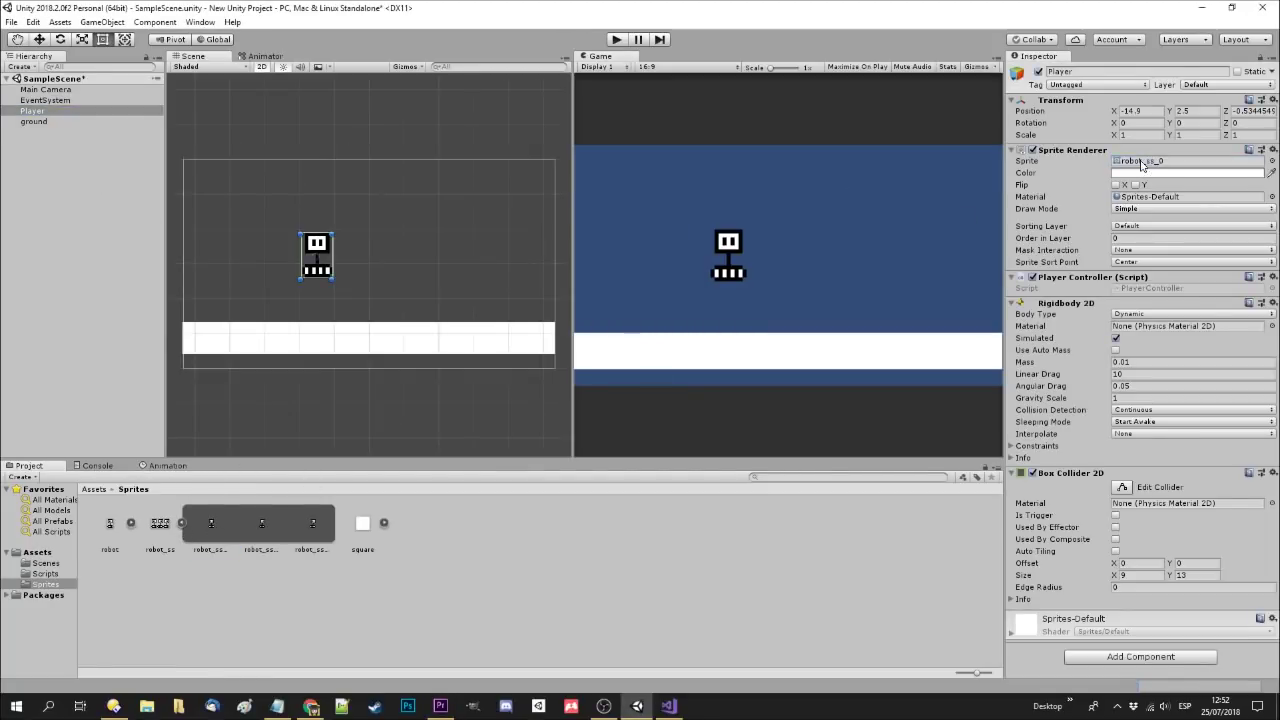
{"action": "left_click", "coordinate": [198, 538]}
{"action": "left_click", "coordinate": [181, 522]}
Delete the old single robot sprite and return to the Assets folder
{"action": "left_click", "coordinate": [110, 525]}
{"action": "key", "text": "Delete"}
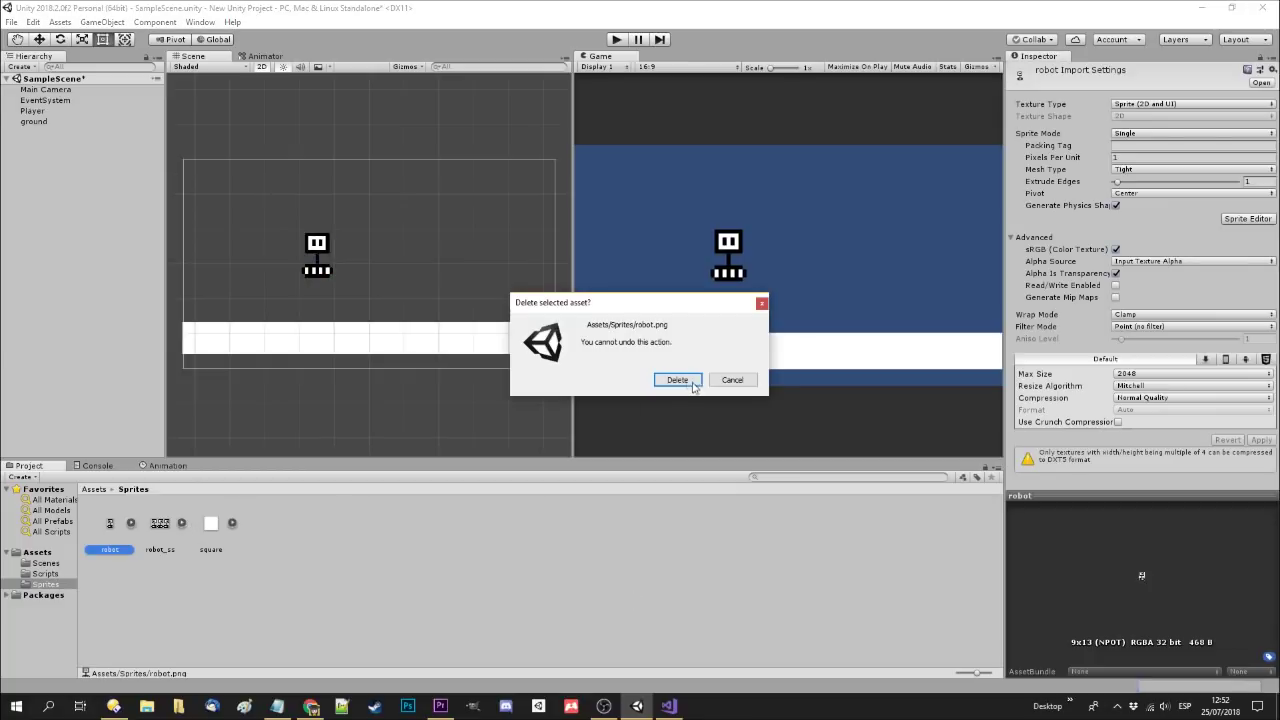
{"action": "left_click", "coordinate": [677, 380]}
{"action": "left_click", "coordinate": [94, 489]}
{"action": "right_click", "coordinate": [268, 527]}
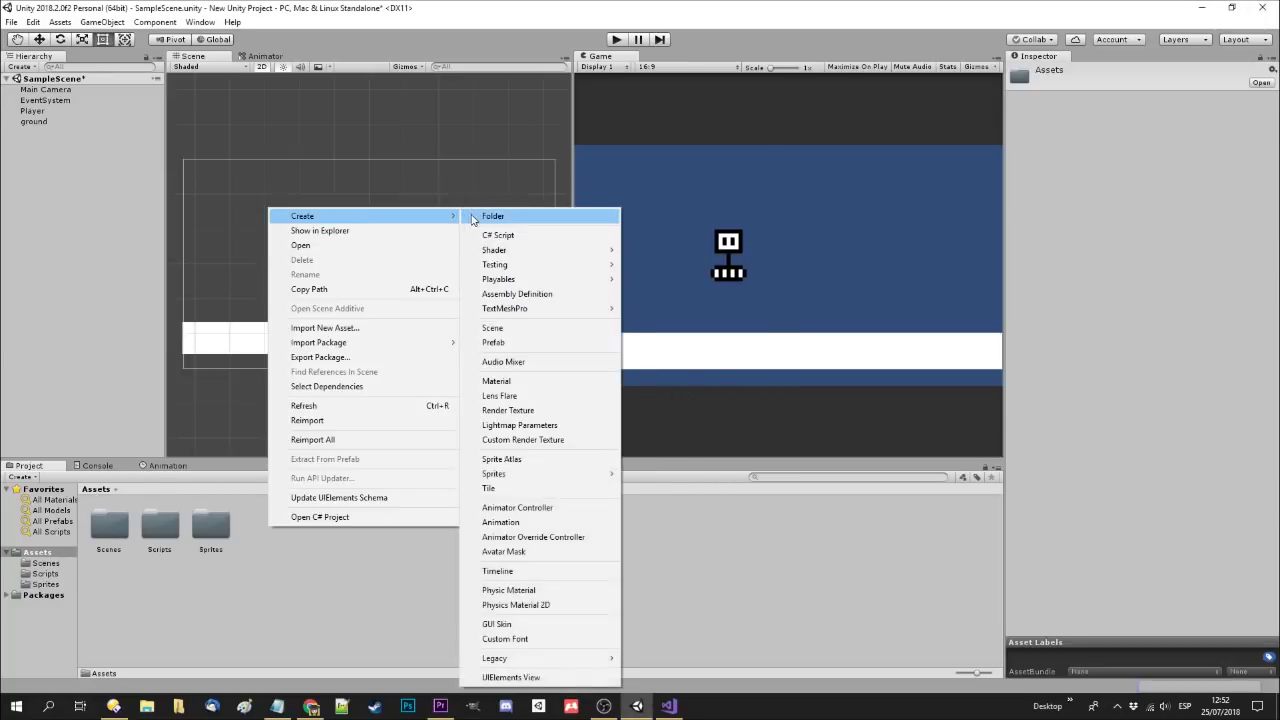
Create an Animation folder in Assets containing a Robot subfolder
{"action": "left_click", "coordinate": [467, 218]}
{"action": "type", "text": "Ani"}
{"action": "double_click", "coordinate": [110, 525]}
{"action": "right_click", "coordinate": [145, 560]}
{"action": "mouse_move", "coordinate": [234, 209]}
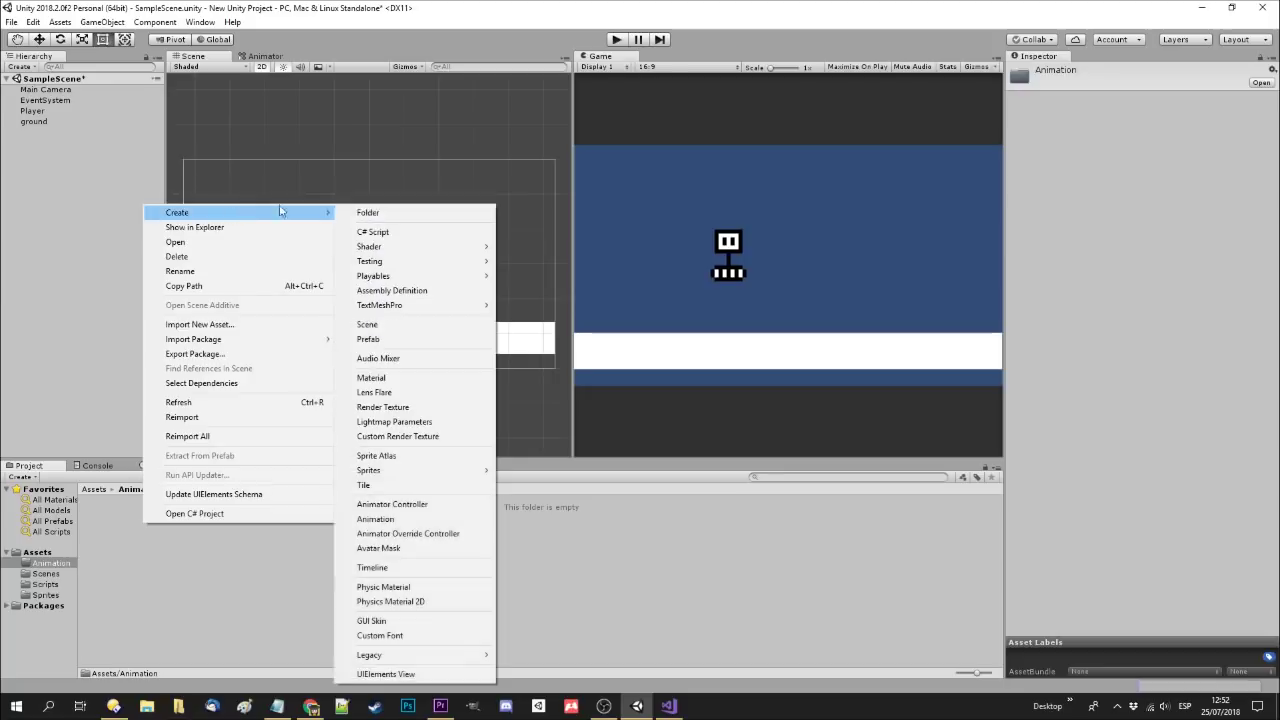
{"action": "left_click", "coordinate": [380, 209]}
{"action": "type", "text": "Retot"}
{"action": "key", "text": "Return"}
{"action": "double_click", "coordinate": [110, 525]}
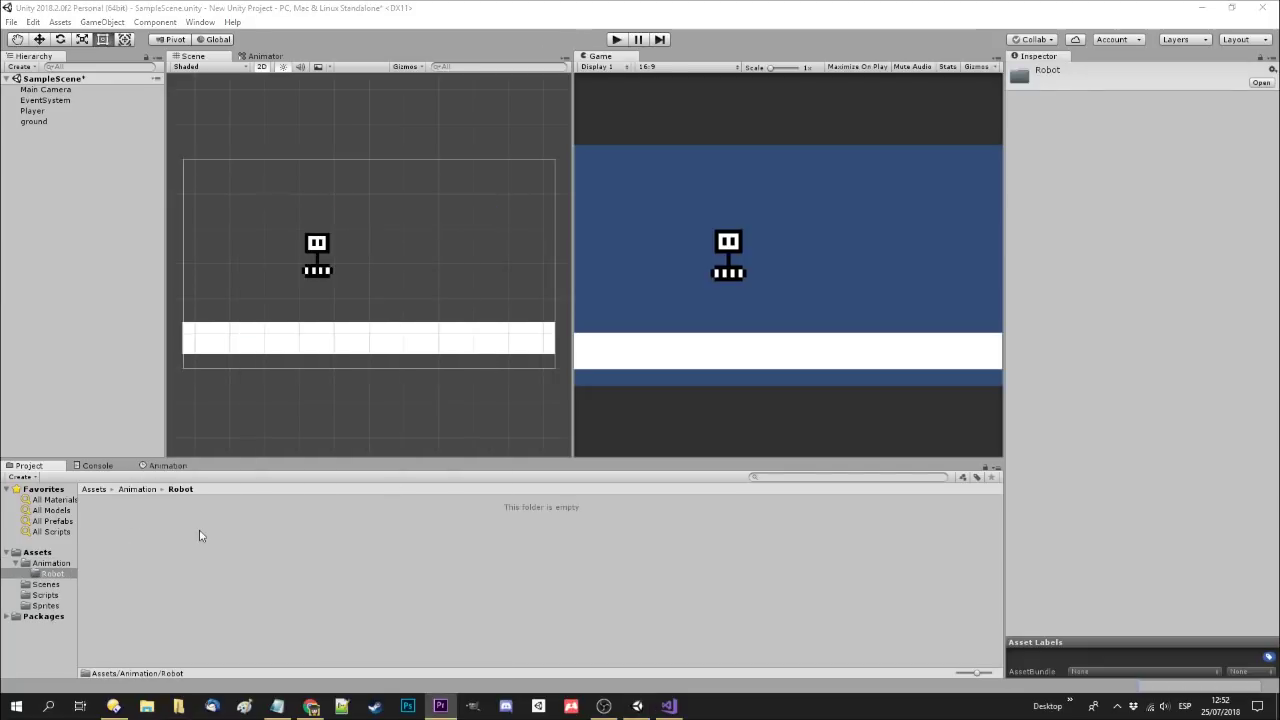
Create a looping animation clip named move inside the Robot folder
{"action": "right_click", "coordinate": [200, 532]}
{"action": "mouse_move", "coordinate": [295, 219]}
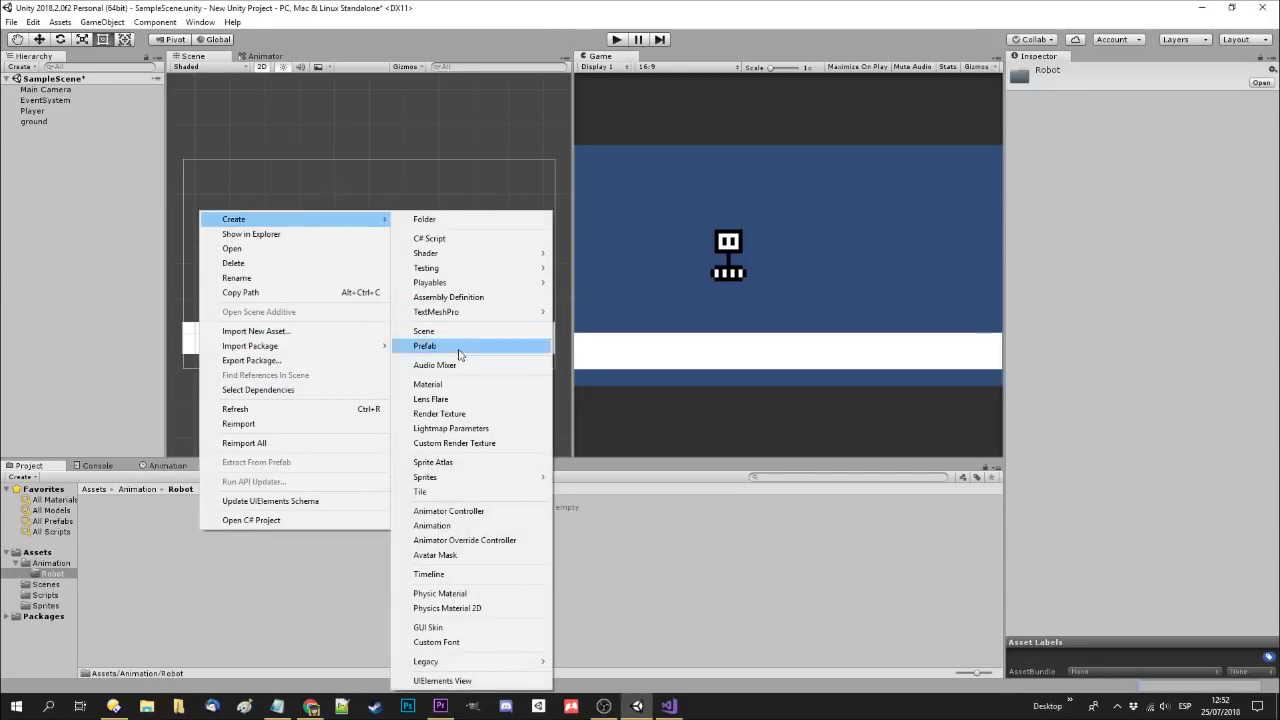
{"action": "left_click", "coordinate": [441, 531]}
{"action": "type", "text": "move"}
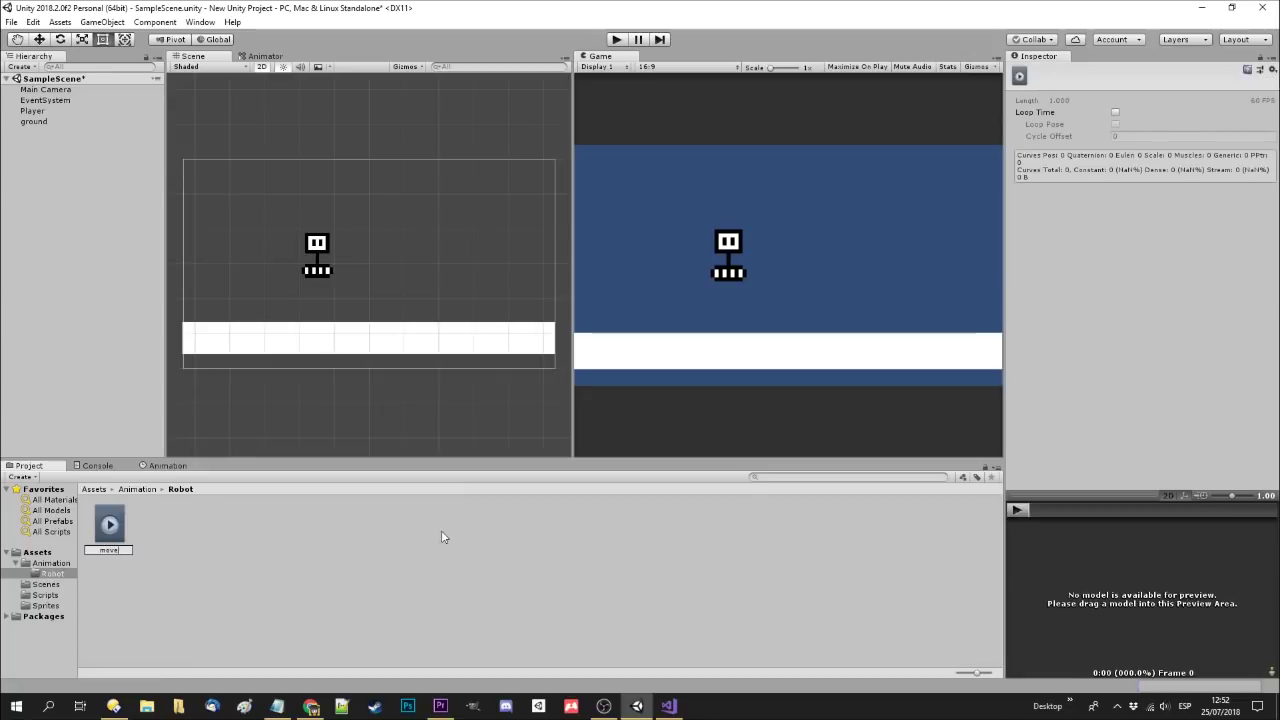
{"action": "key", "text": "Return"}
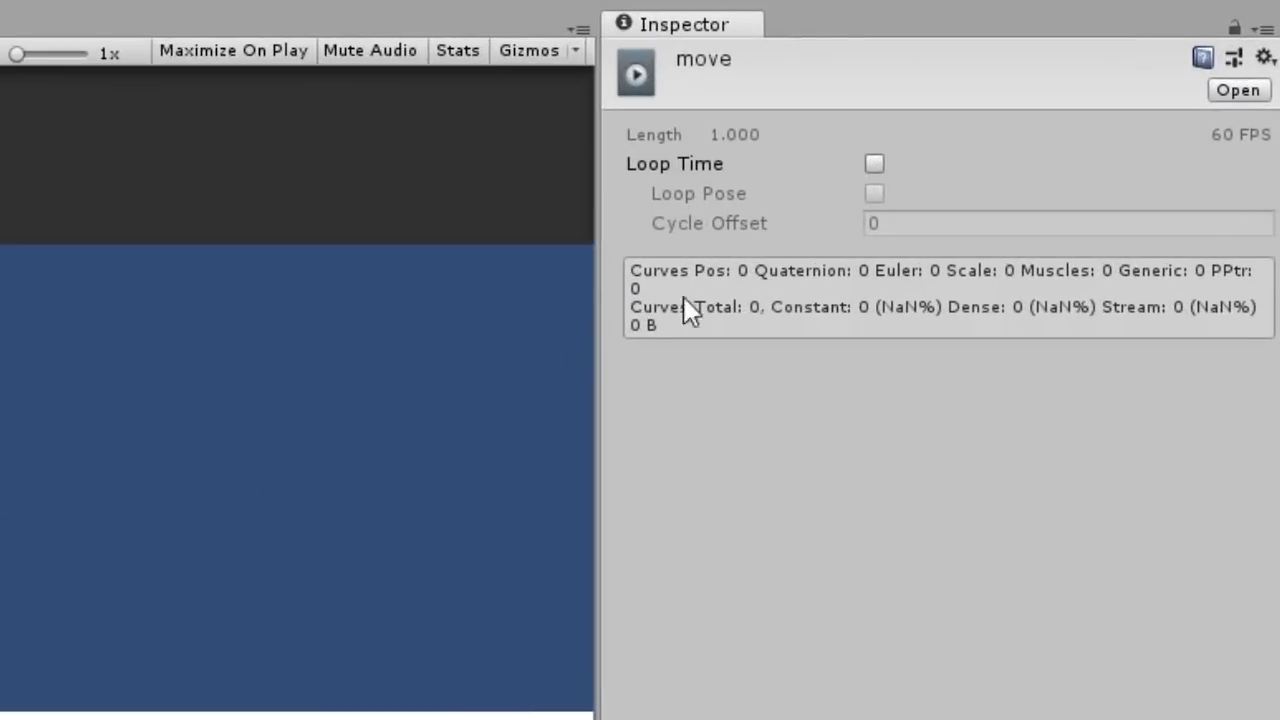
{"action": "left_click", "coordinate": [874, 163]}
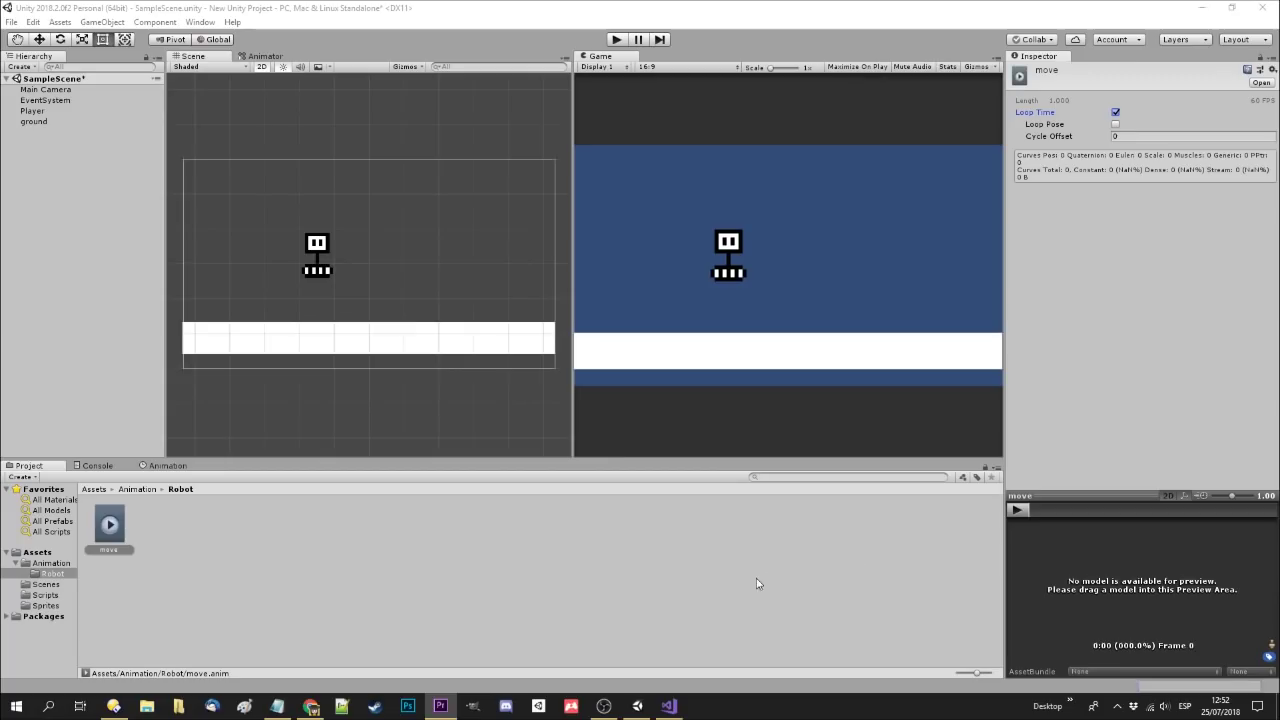
{"action": "left_click_drag", "start_coordinate": [109, 524], "coordinate": [90, 355]}
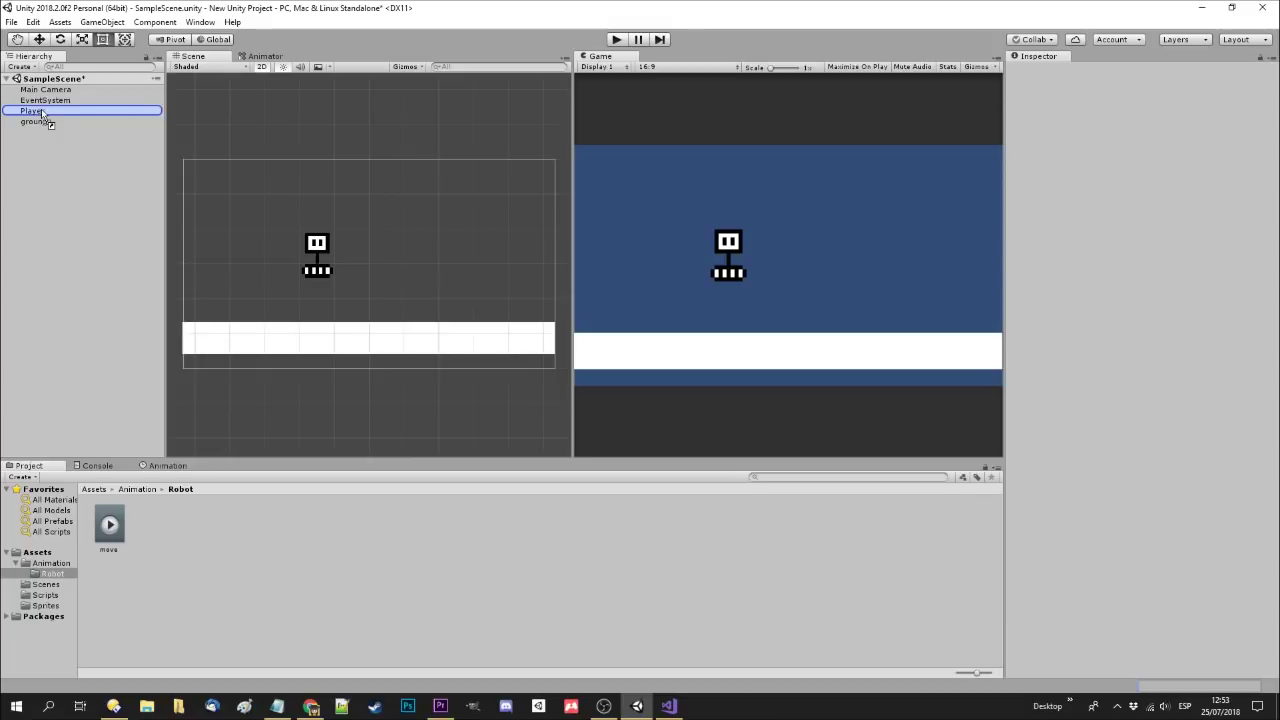
Drop the move clip onto Player, giving it an Animator with a new Player controller
{"action": "left_click_drag", "start_coordinate": [90, 355], "coordinate": [42, 111]}
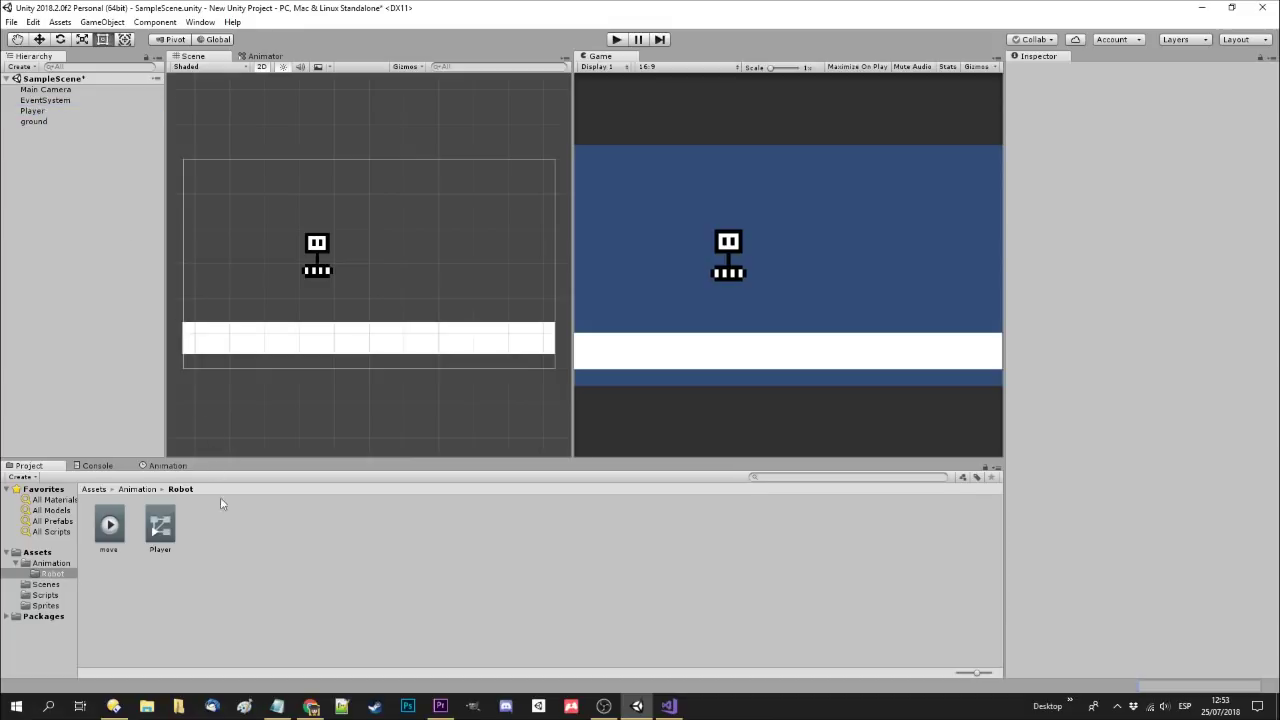
{"action": "left_click", "coordinate": [160, 525]}
{"action": "left_click", "coordinate": [253, 565]}
{"action": "left_click", "coordinate": [44, 111]}
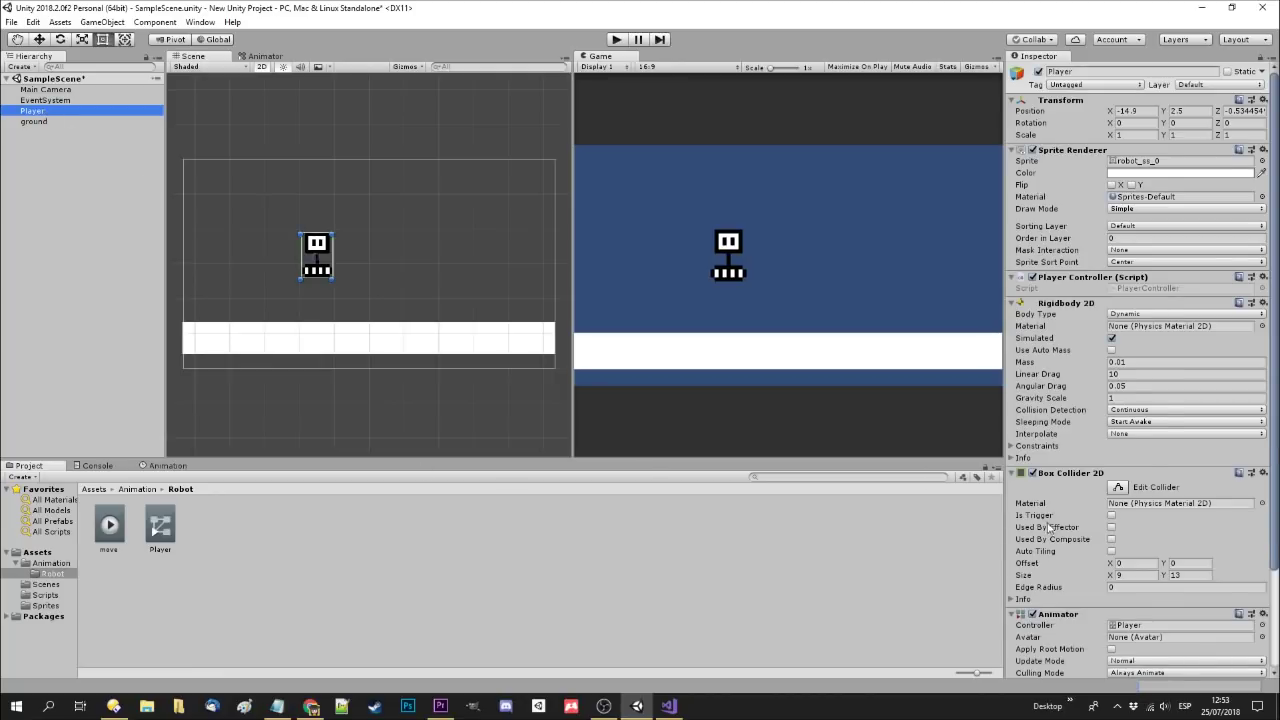
{"action": "scroll", "coordinate": [1050, 528], "scroll_direction": "down", "scroll_amount": 3}
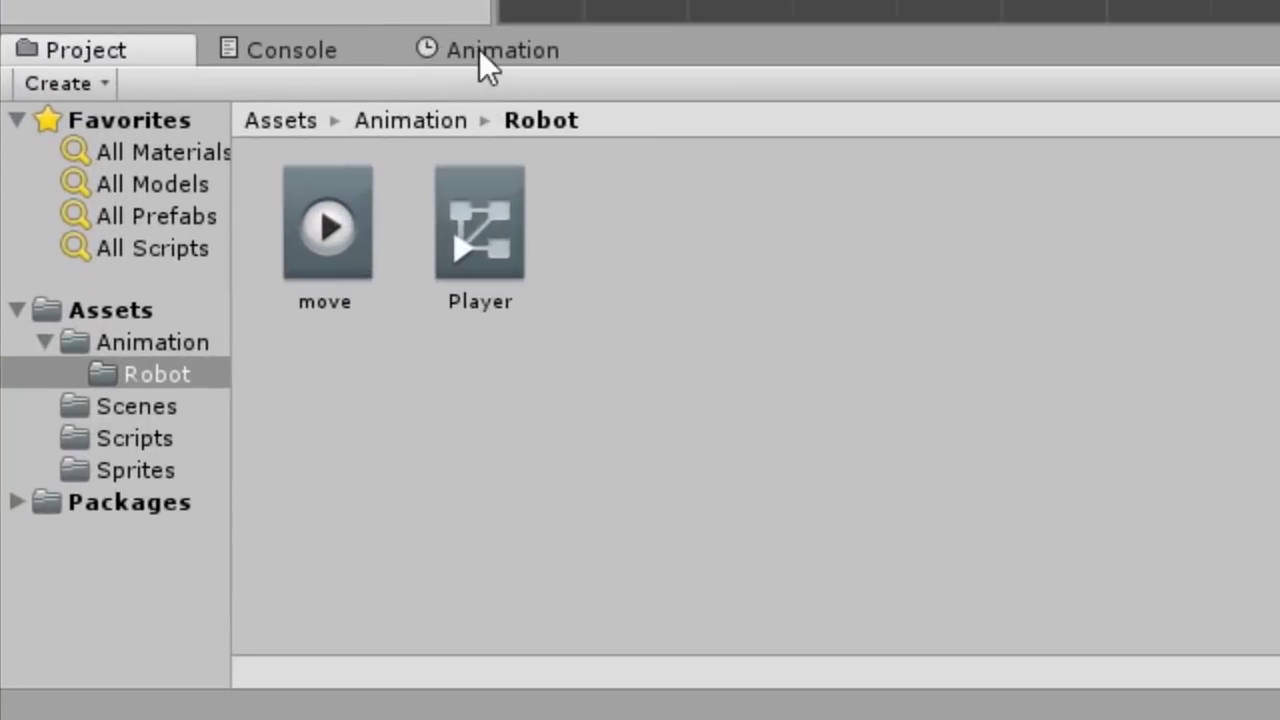
In the Animation window, record the move clip's frame 0 sprite as robot_ss_1
{"action": "left_click", "coordinate": [479, 49]}
{"action": "left_click", "coordinate": [99, 119]}
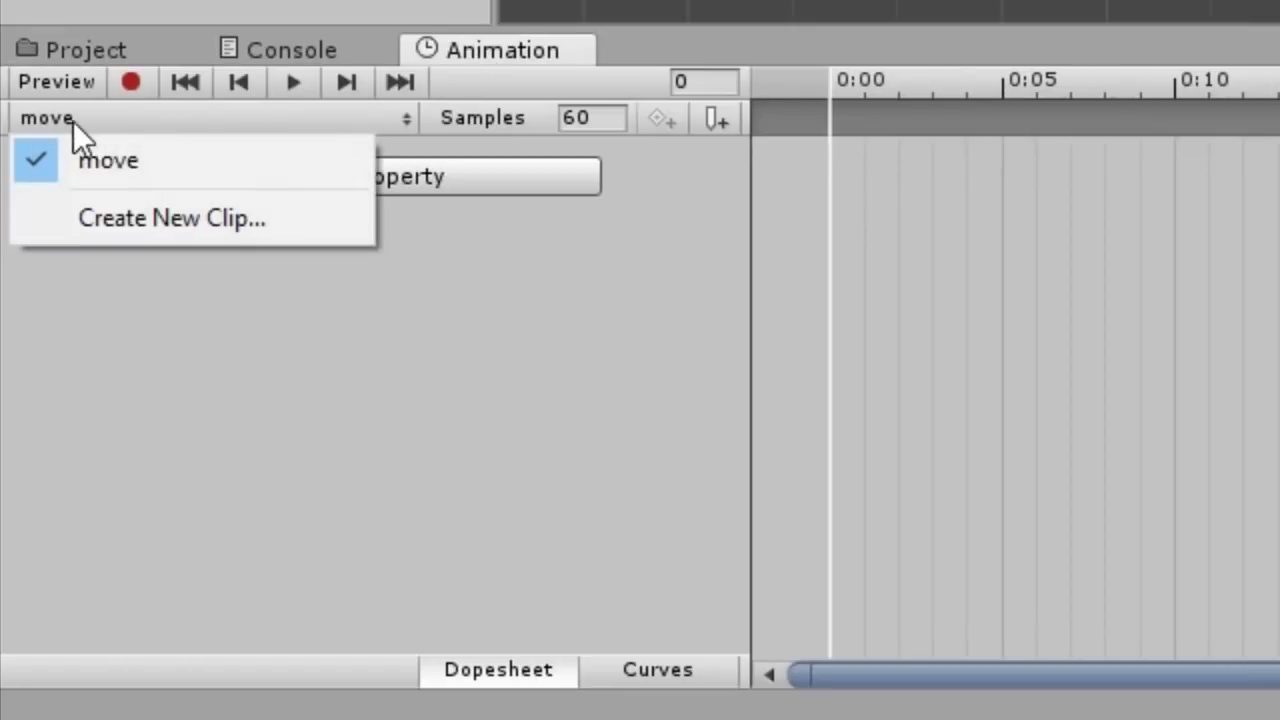
{"action": "left_click", "coordinate": [571, 315]}
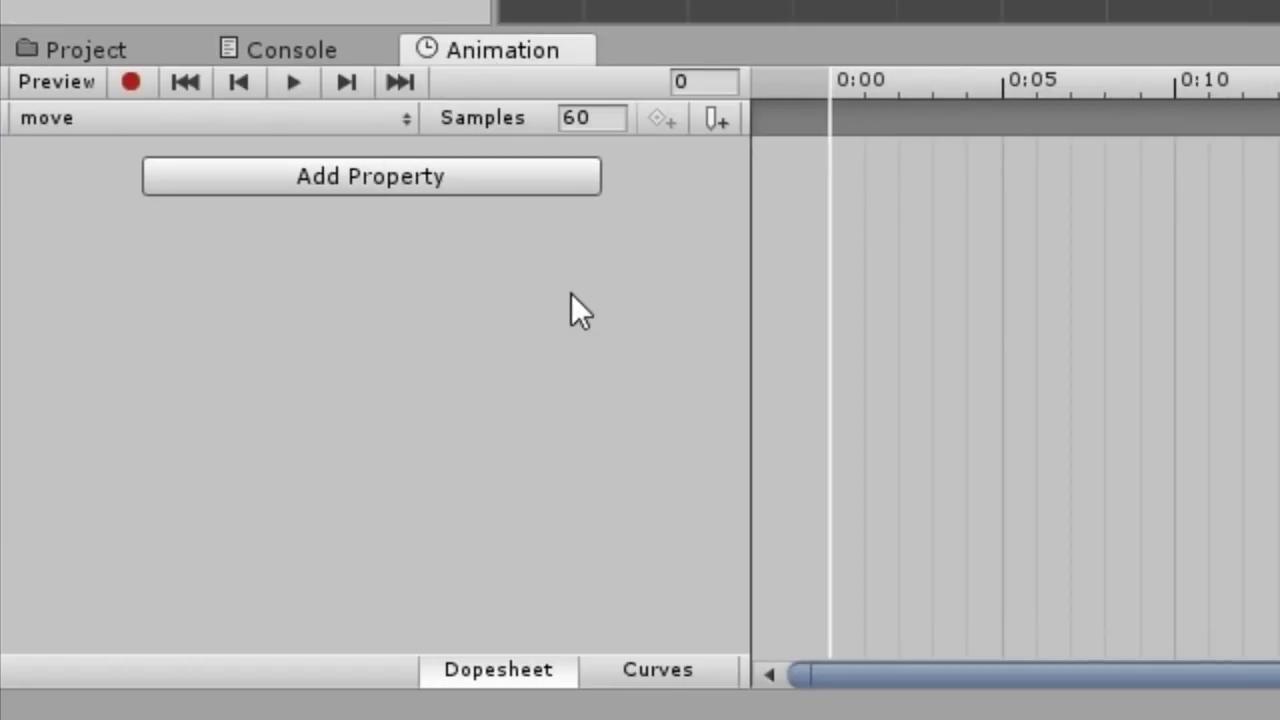
{"action": "left_click", "coordinate": [497, 182]}
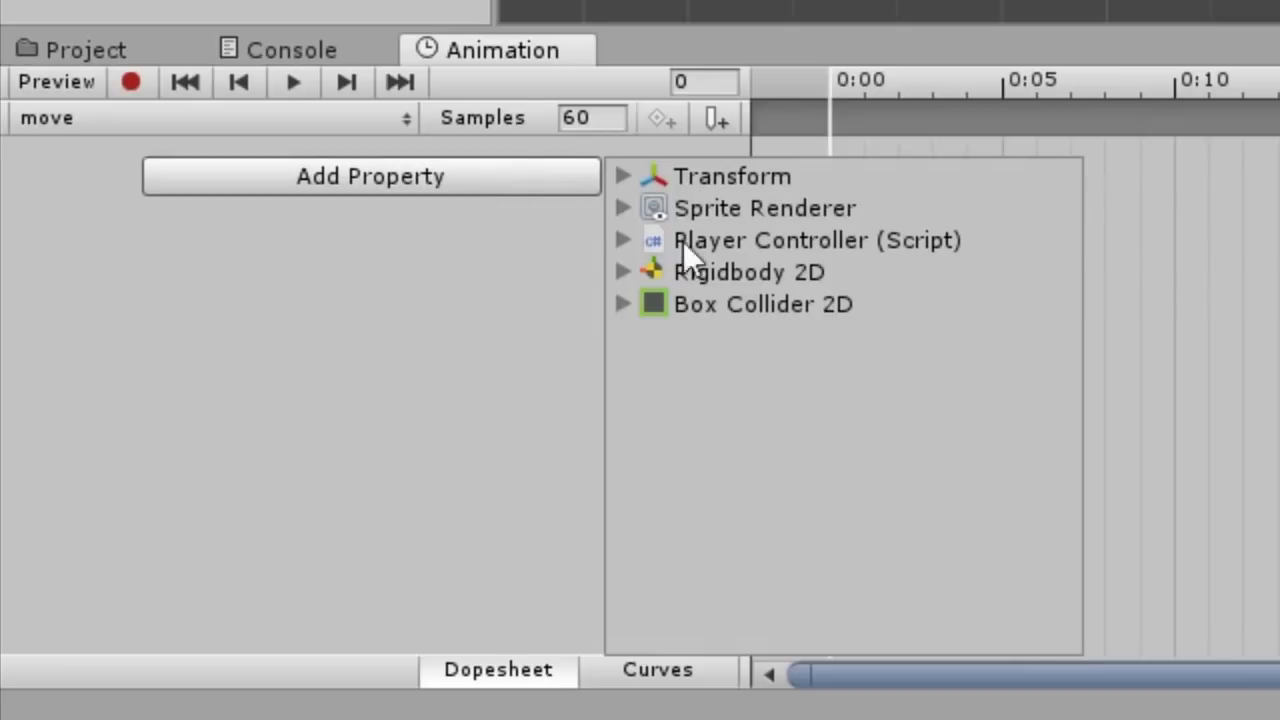
{"action": "left_click", "coordinate": [407, 333]}
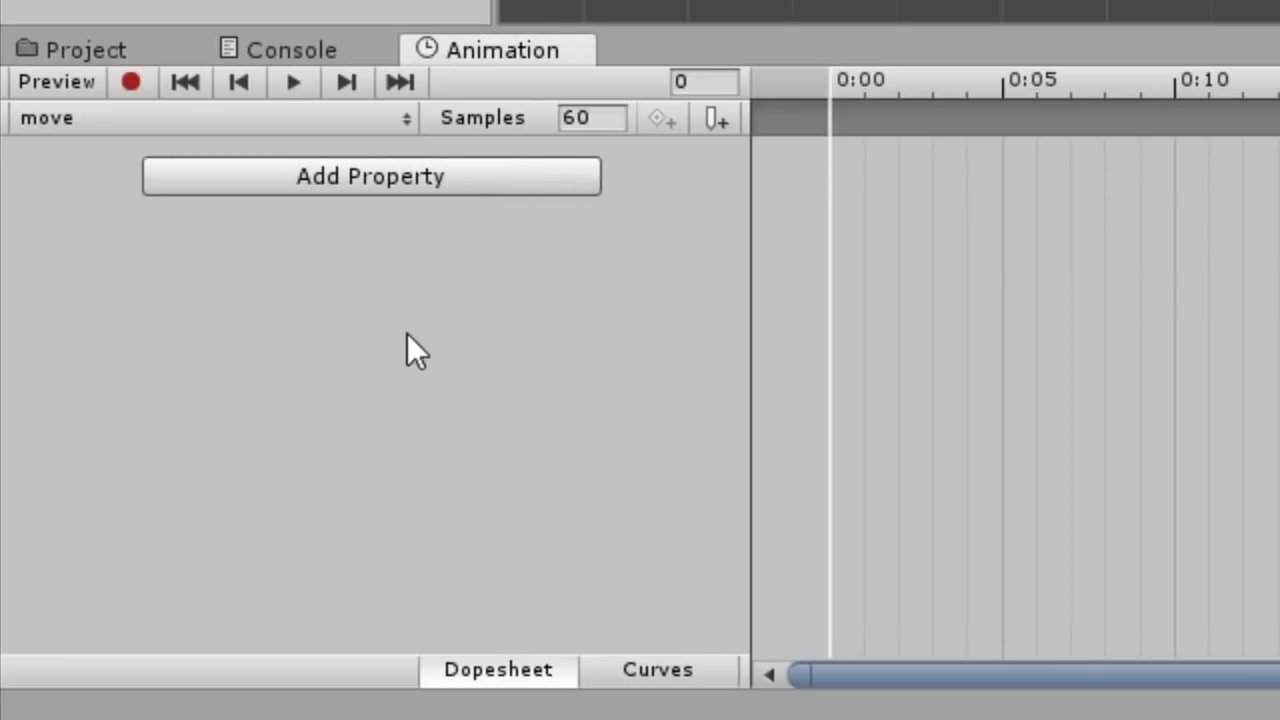
{"action": "left_click", "coordinate": [130, 83]}
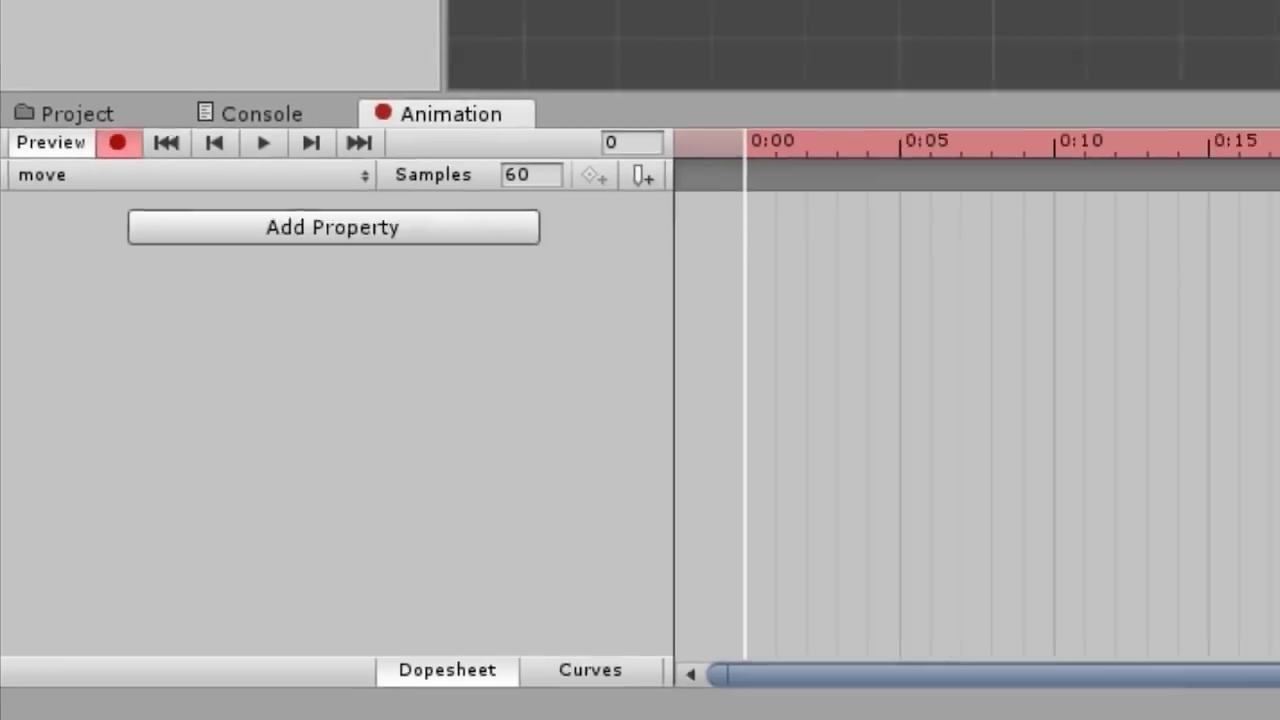
{"action": "scroll", "coordinate": [1018, 248], "scroll_direction": "up", "scroll_amount": 3}
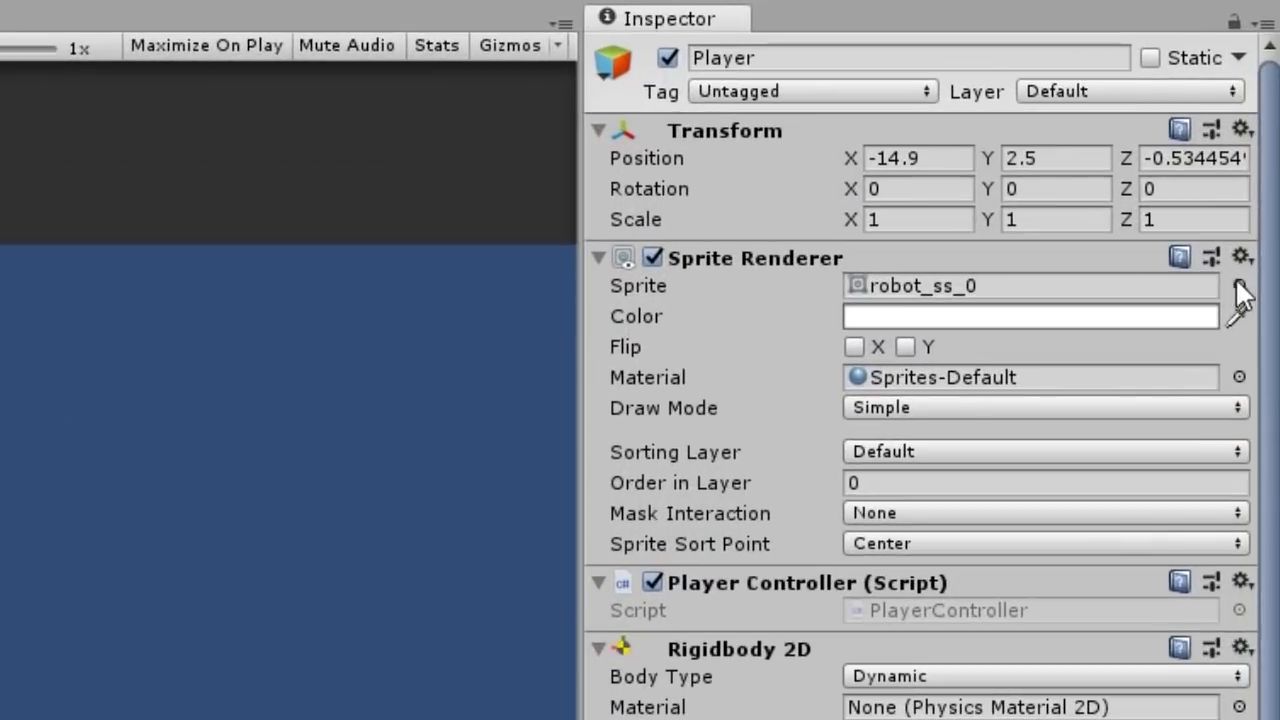
{"action": "left_click", "coordinate": [1261, 160]}
{"action": "left_click", "coordinate": [253, 393]}
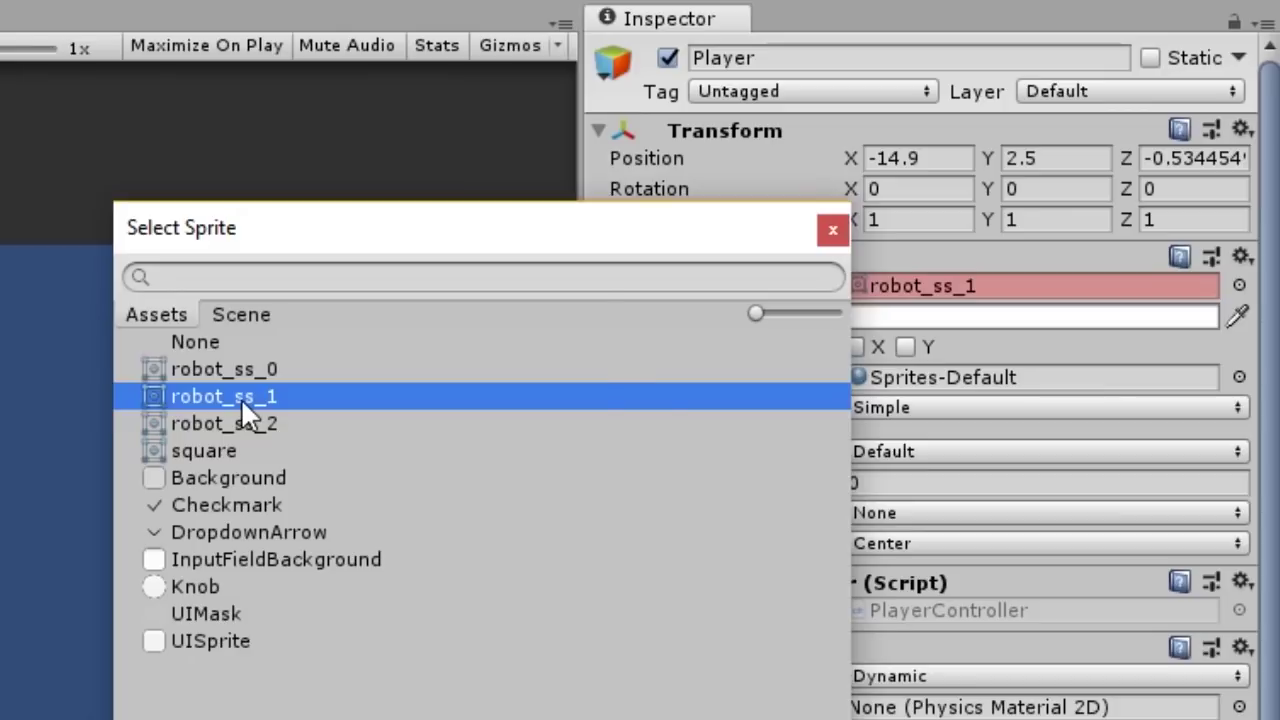
{"action": "double_click", "coordinate": [241, 400]}
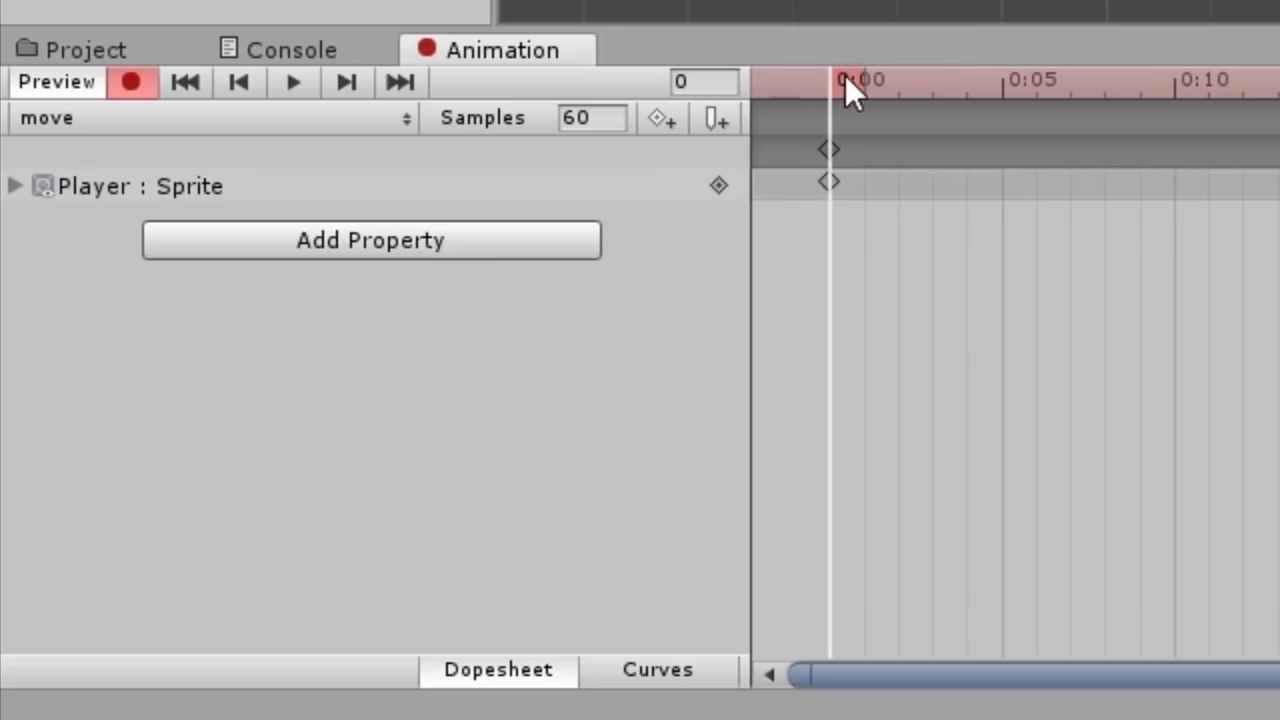
Key frame 1 to robot_ss_2 and frame 2 back to robot_ss_1
{"action": "left_click", "coordinate": [863, 75]}
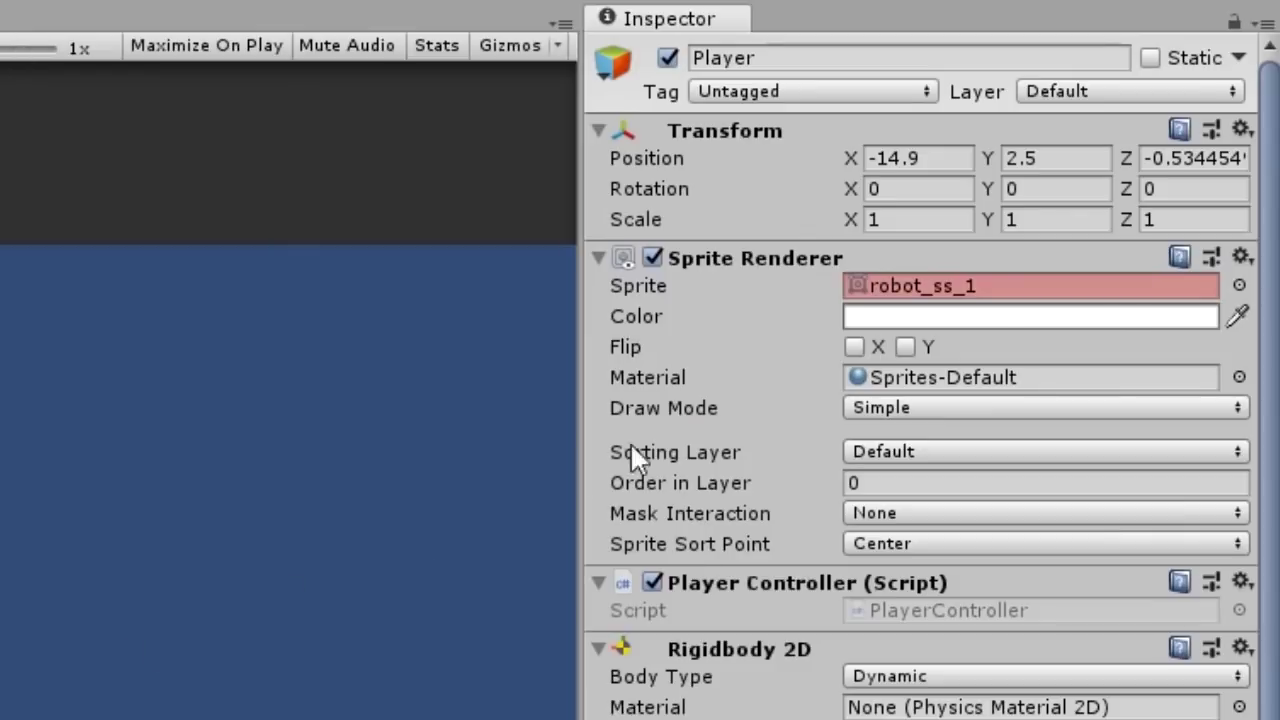
{"action": "left_click", "coordinate": [1239, 285]}
{"action": "left_click", "coordinate": [260, 424]}
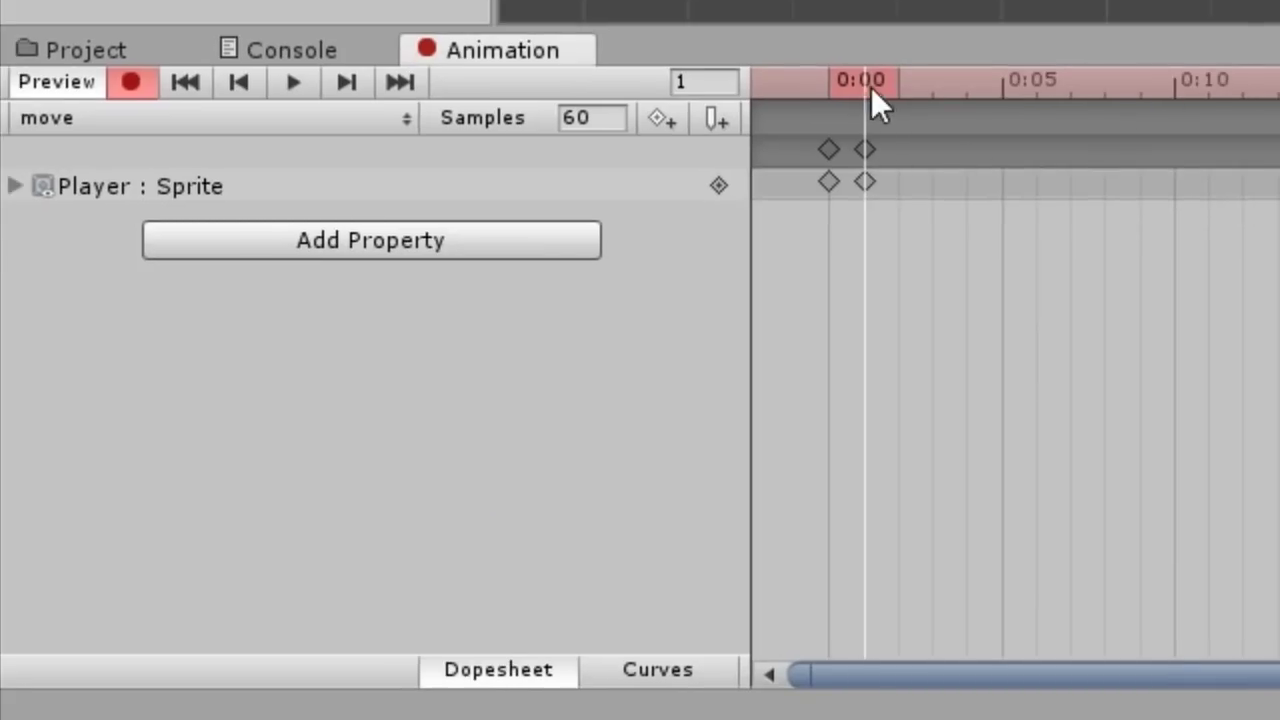
{"action": "left_click", "coordinate": [897, 95]}
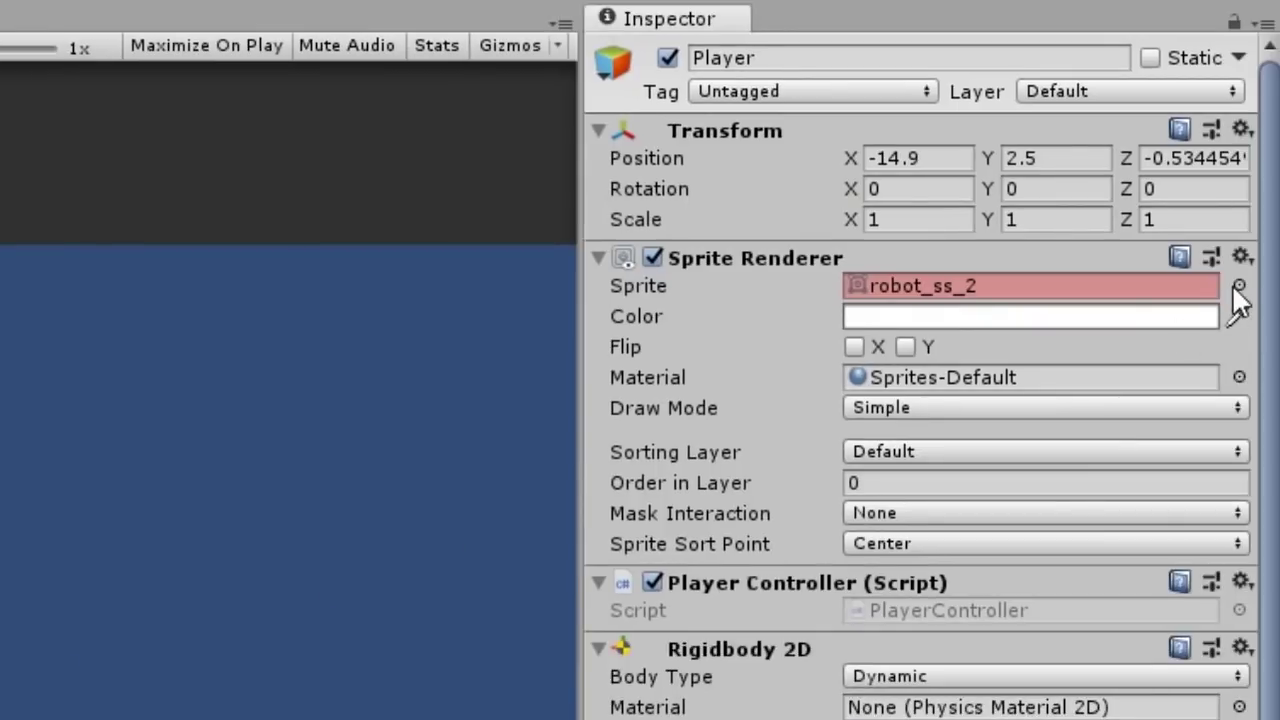
{"action": "left_click", "coordinate": [1239, 285]}
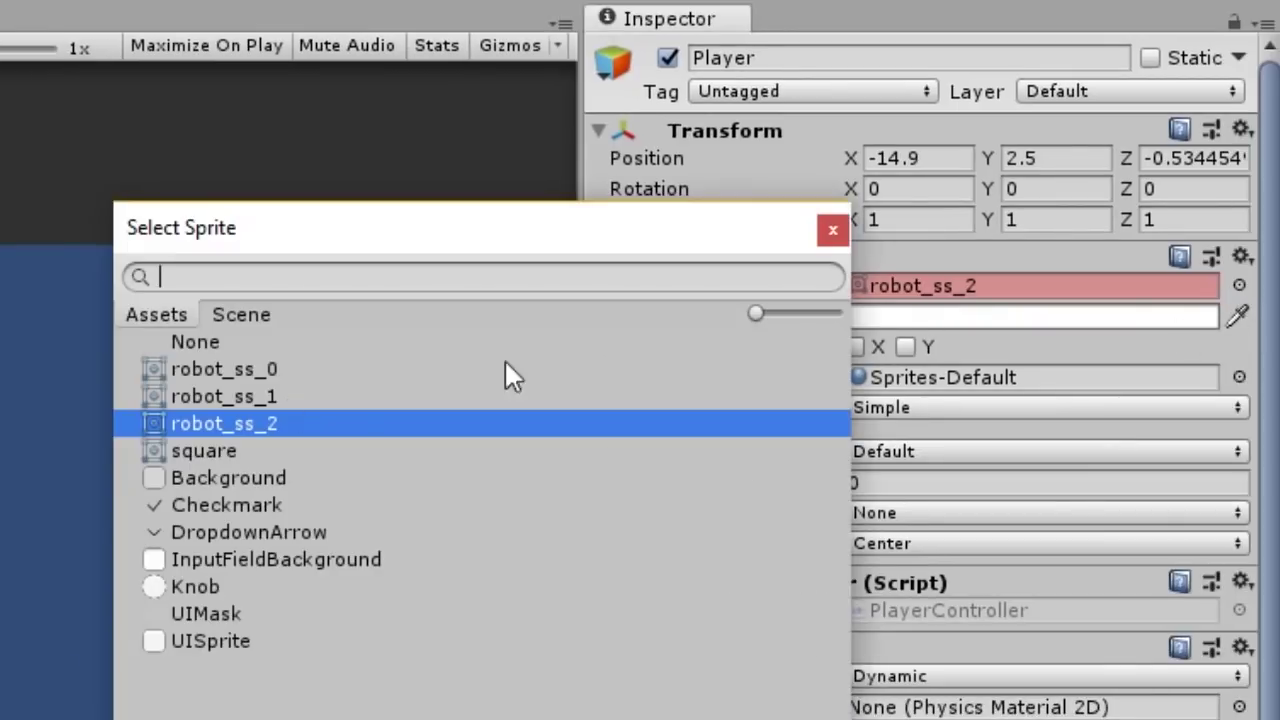
{"action": "left_click", "coordinate": [229, 394]}
{"action": "double_click", "coordinate": [229, 394]}
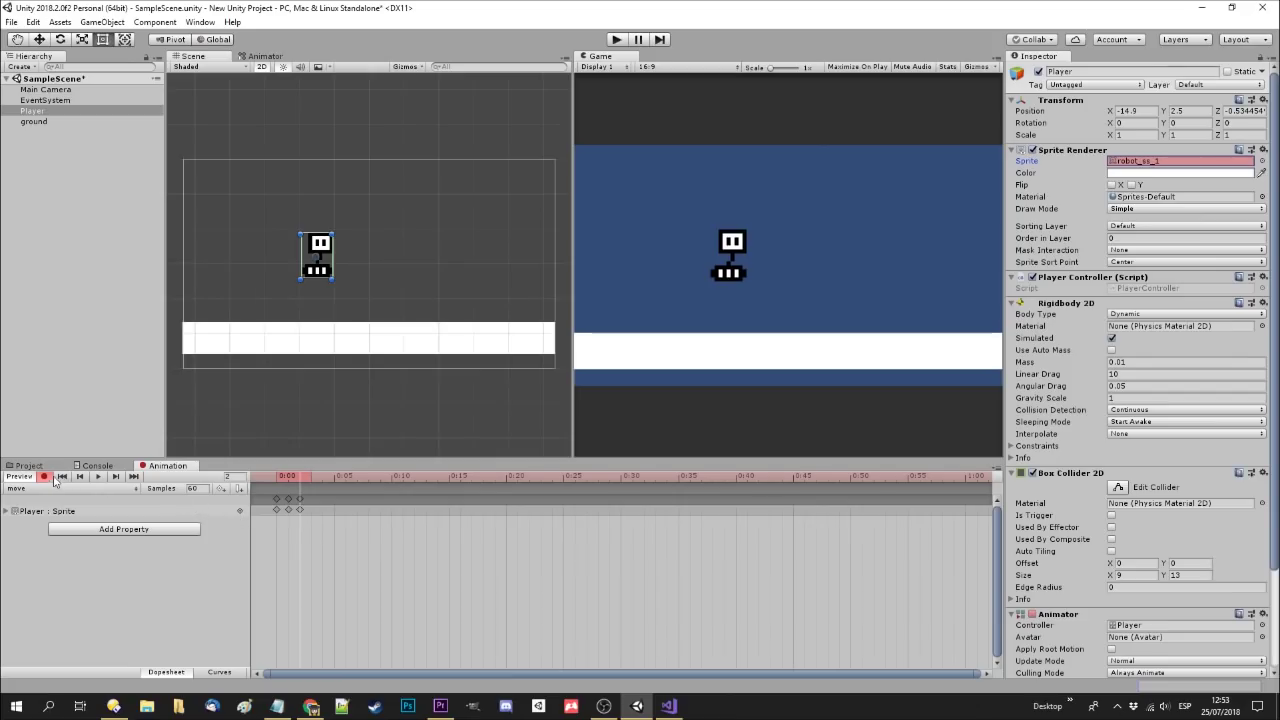
Stop recording, preview the move animation, and change Samples from 60 to 10
{"action": "left_click", "coordinate": [44, 476]}
{"action": "left_click", "coordinate": [98, 476]}
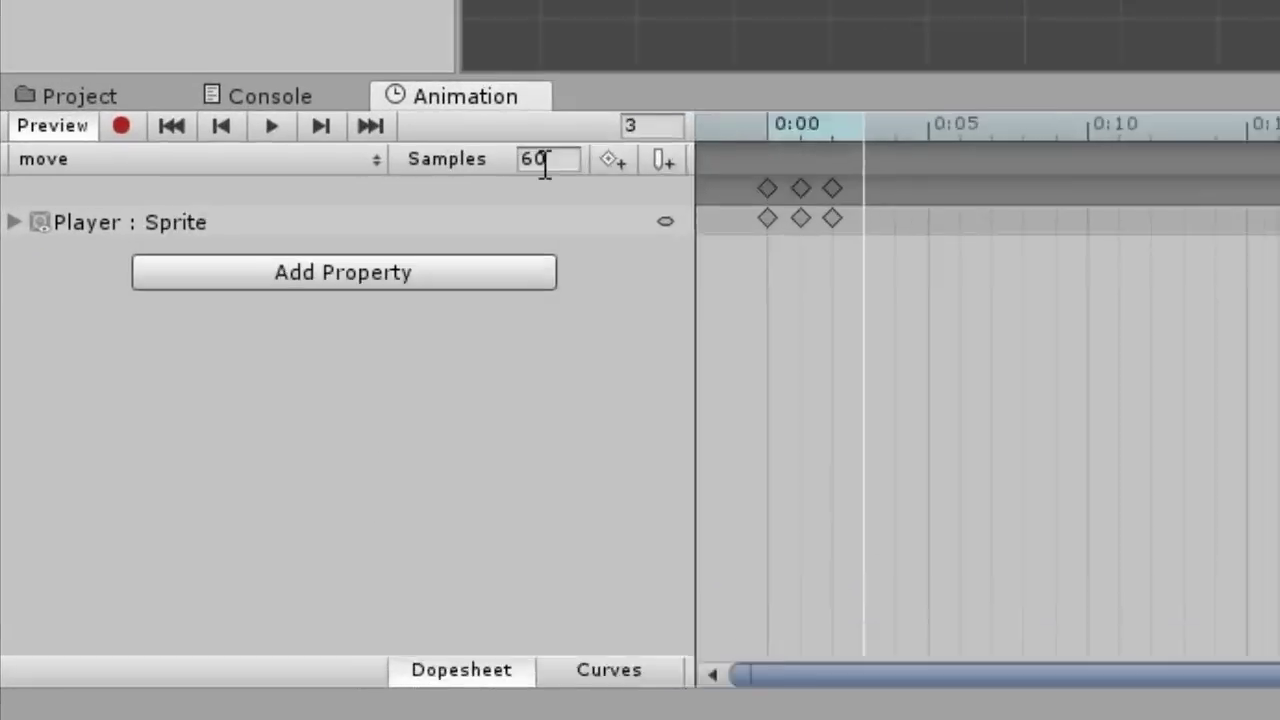
{"action": "left_click", "coordinate": [196, 489]}
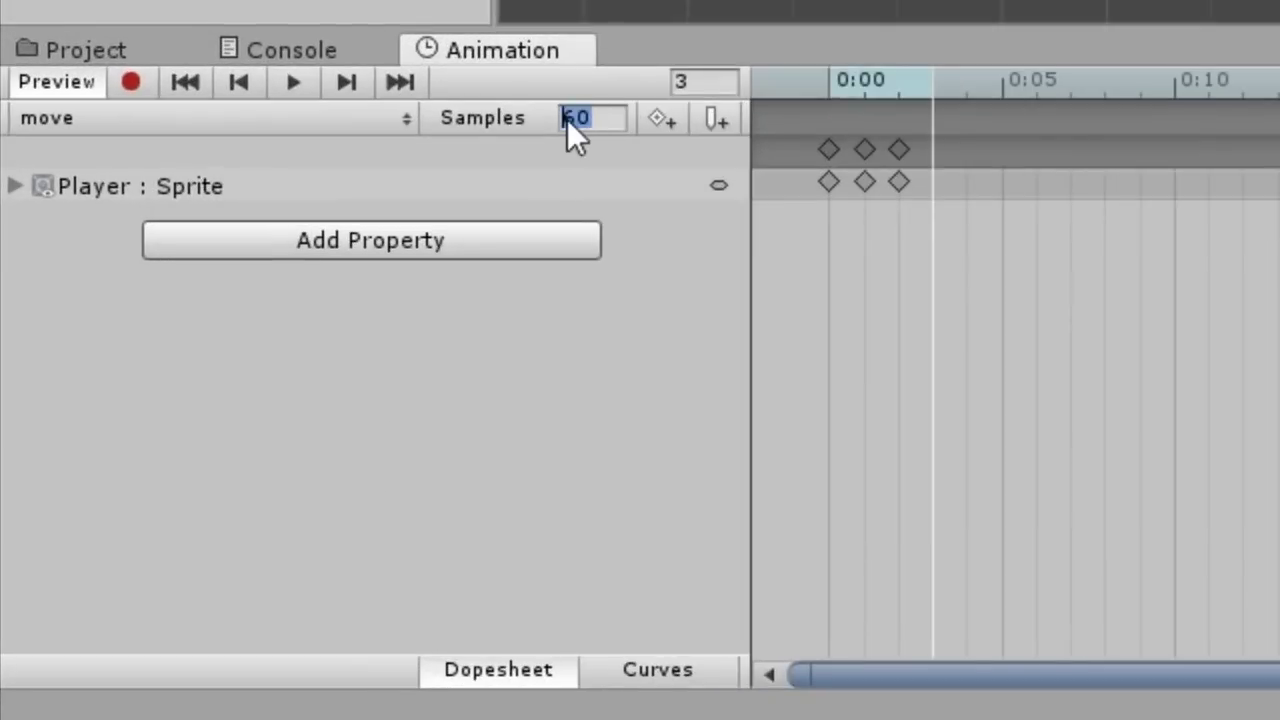
{"action": "left_click_drag", "start_coordinate": [595, 117], "coordinate": [557, 117]}
{"action": "type", "text": "10"}
{"action": "key", "text": "Return"}
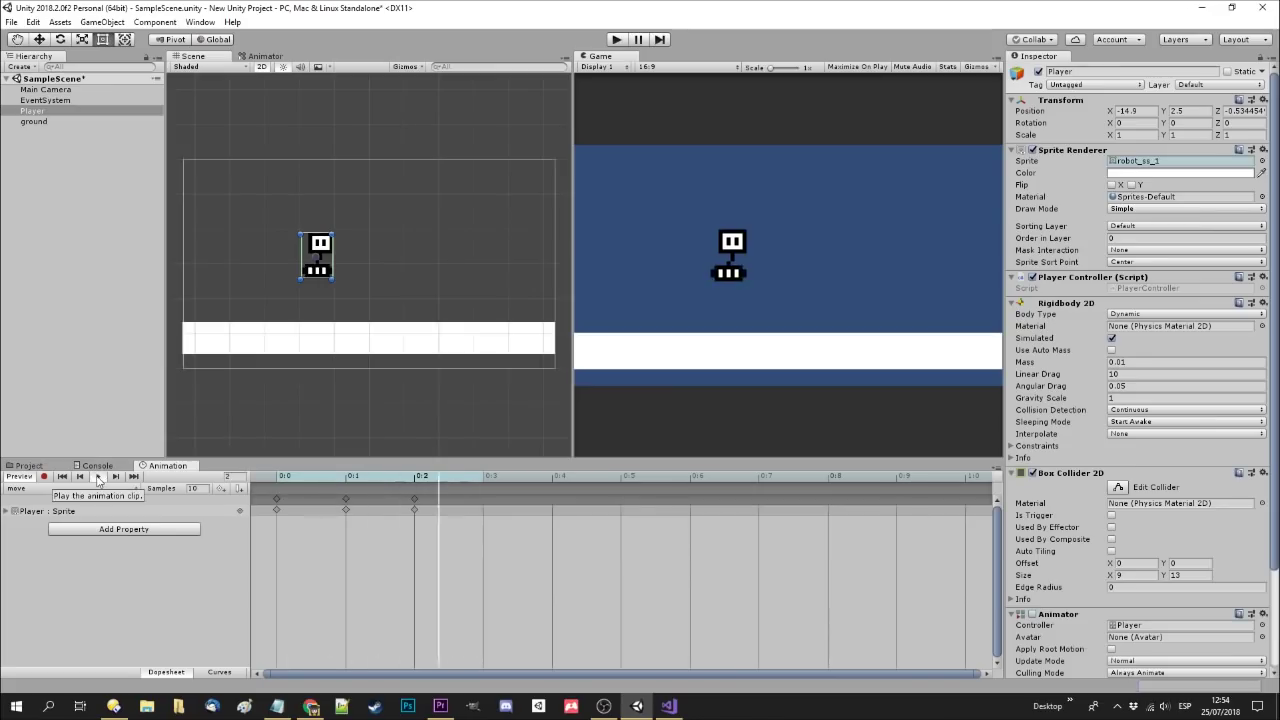
In the Animator graph, place the move state below the Entry node
{"action": "left_click", "coordinate": [256, 56]}
{"action": "left_click", "coordinate": [480, 247]}
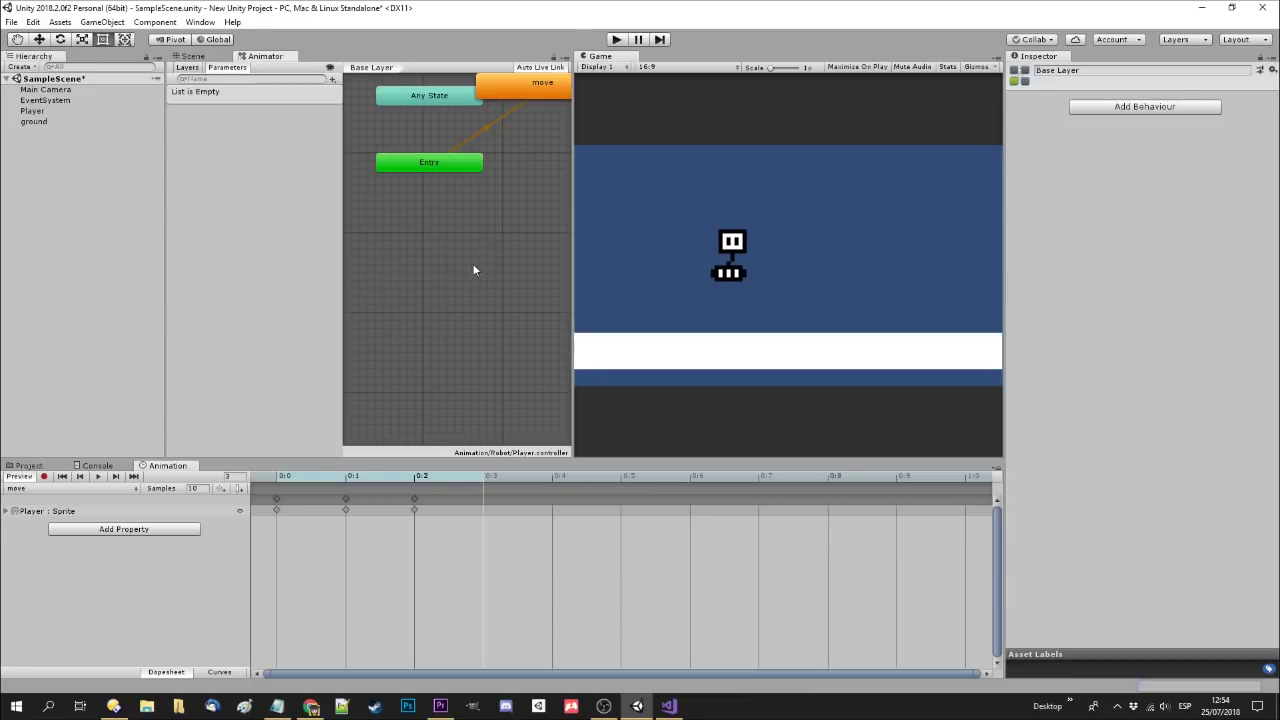
{"action": "middle_click_drag", "start_coordinate": [474, 264], "coordinate": [435, 332]}
{"action": "left_click_drag", "start_coordinate": [492, 175], "coordinate": [480, 303]}
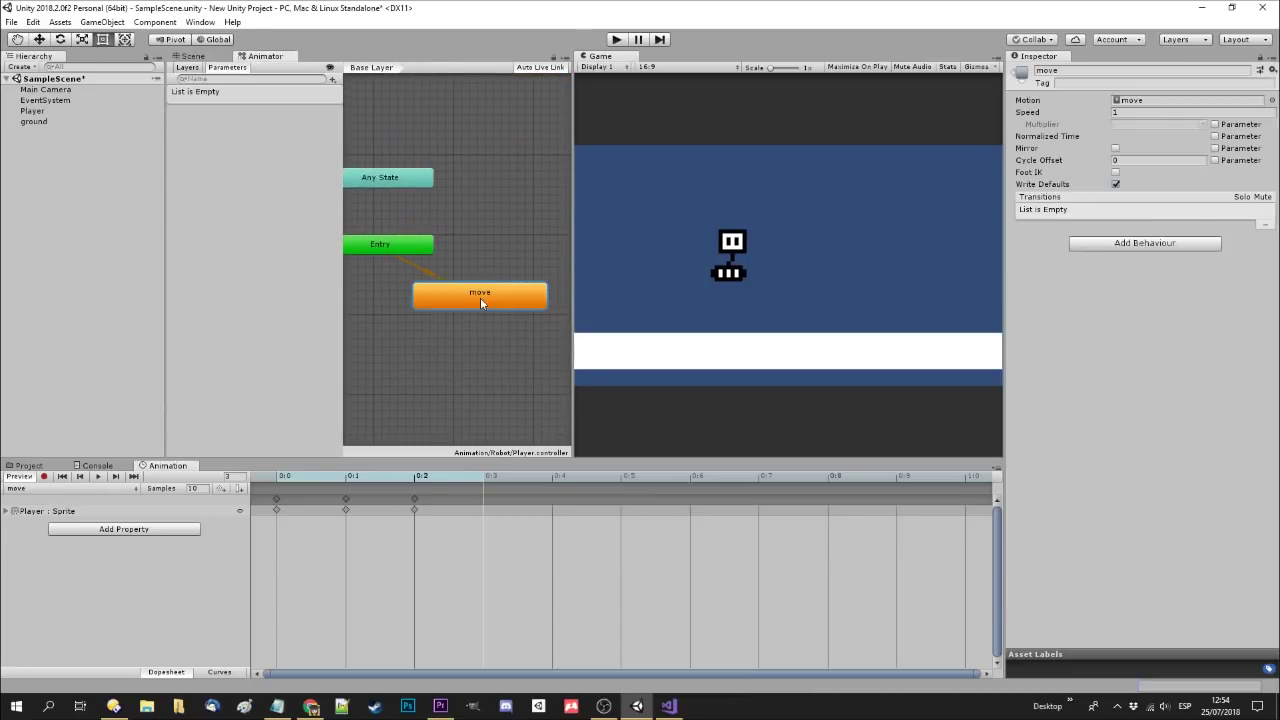
{"action": "left_click", "coordinate": [480, 348]}
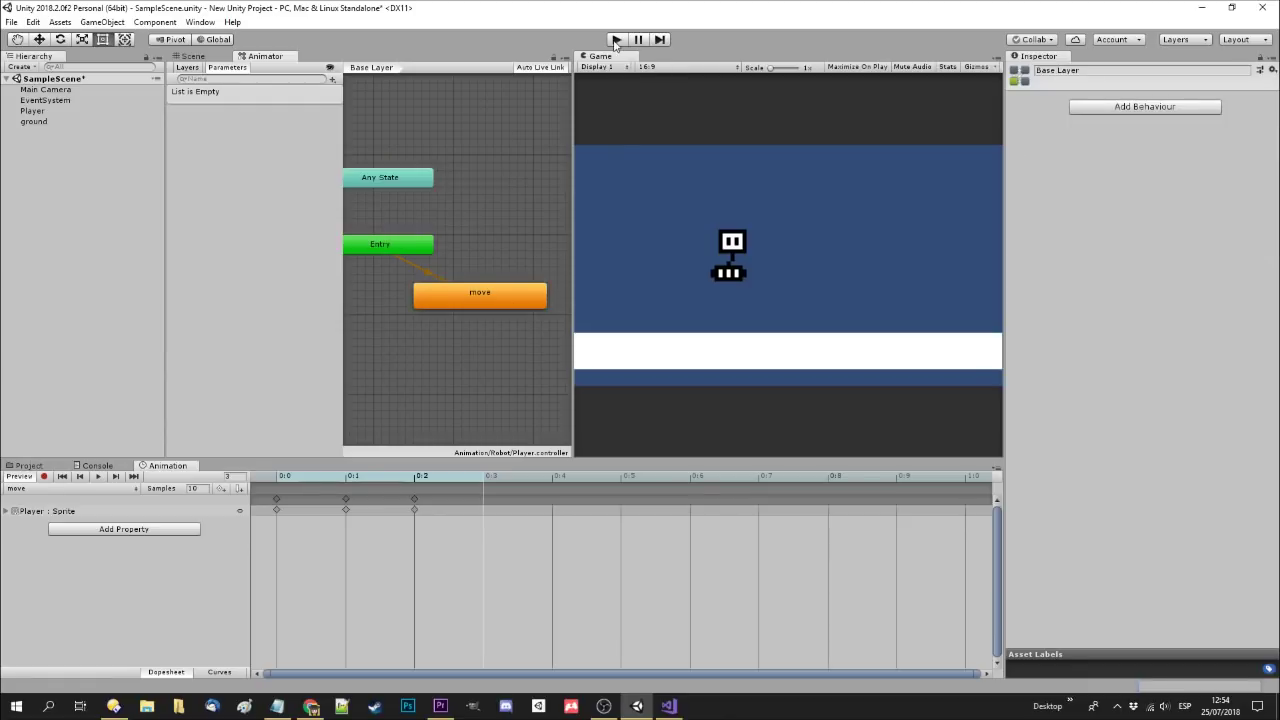
Play-test the robot's move animation, then stop and show the Robot animation folder
{"action": "left_click", "coordinate": [616, 40]}
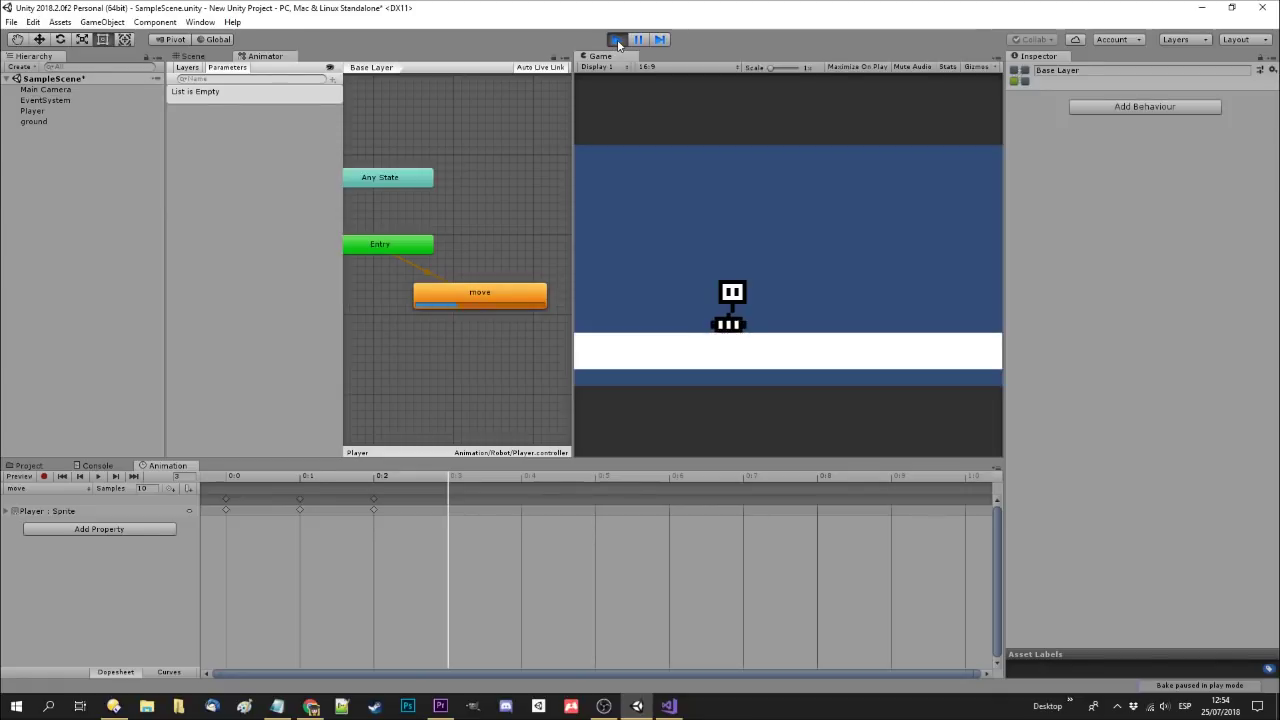
{"action": "left_click", "coordinate": [617, 40]}
{"action": "left_click", "coordinate": [28, 466]}
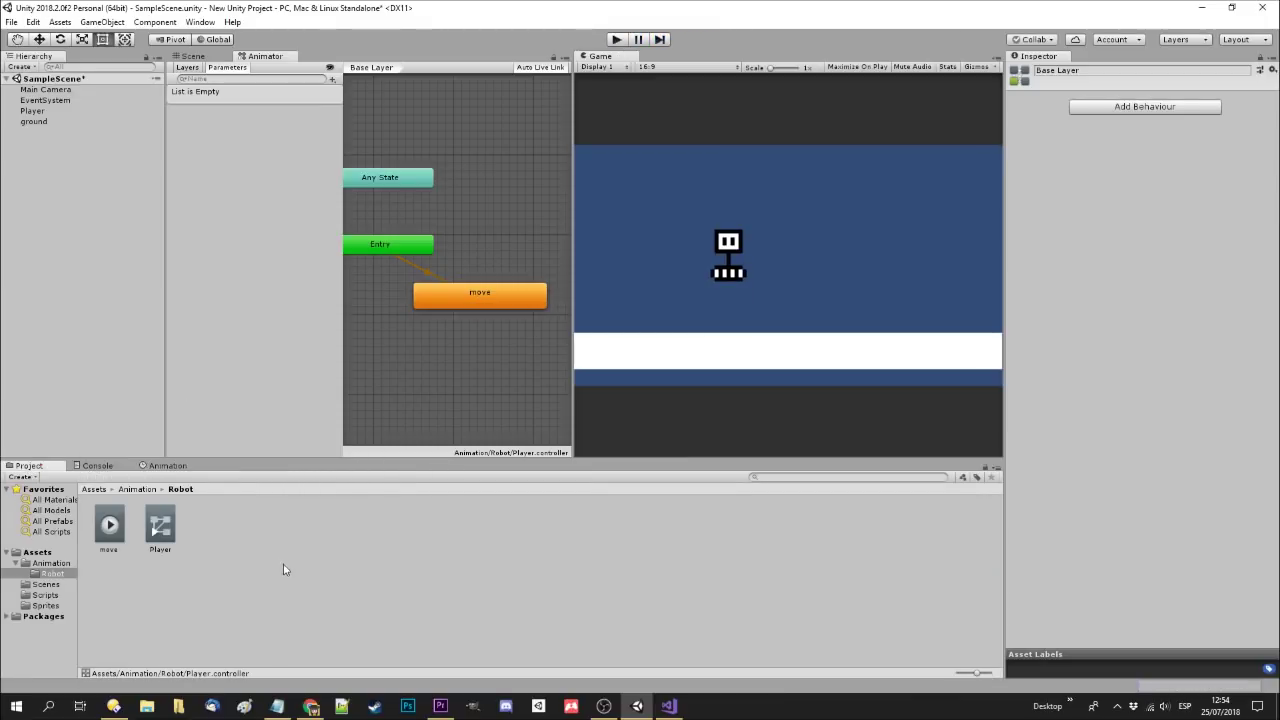
Create an idle animation clip and add it to the Player as a new state
{"action": "right_click", "coordinate": [252, 540]}
{"action": "mouse_move", "coordinate": [316, 231]}
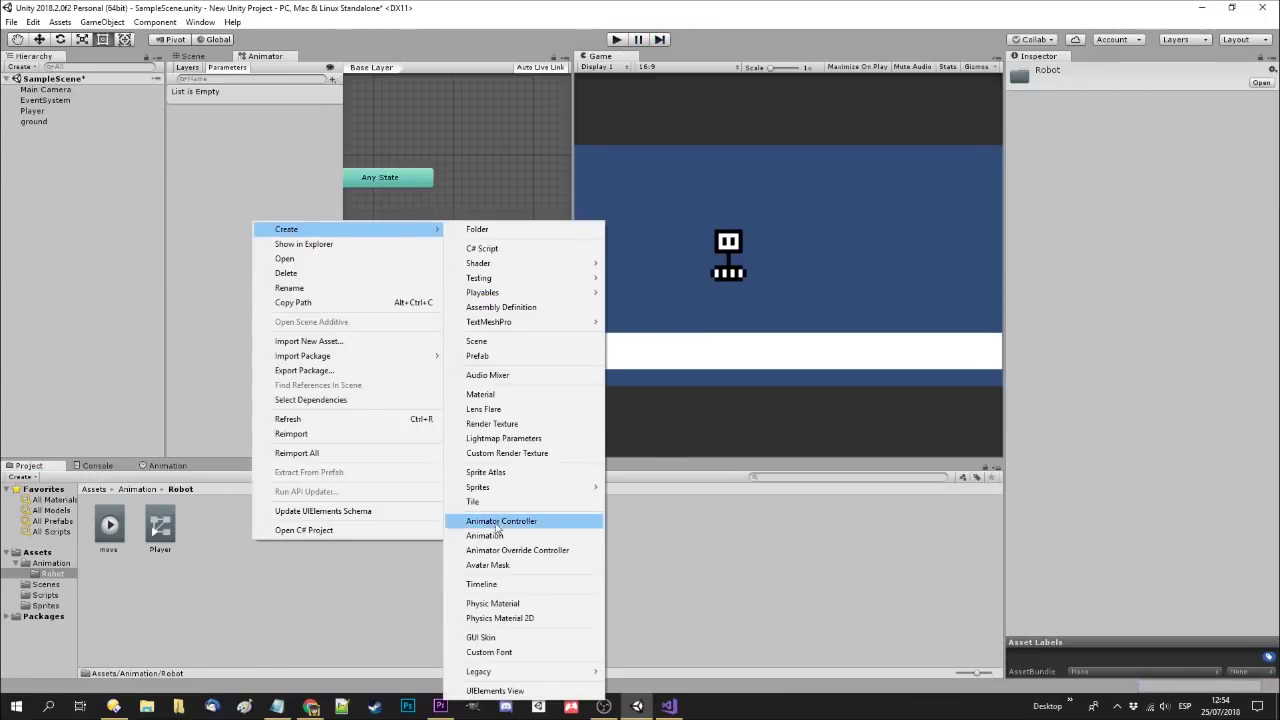
{"action": "left_click", "coordinate": [495, 536]}
{"action": "type", "text": "i"}
{"action": "key", "text": "Return"}
{"action": "left_click_drag", "start_coordinate": [110, 525], "coordinate": [41, 112]}
{"action": "left_click", "coordinate": [511, 344]}
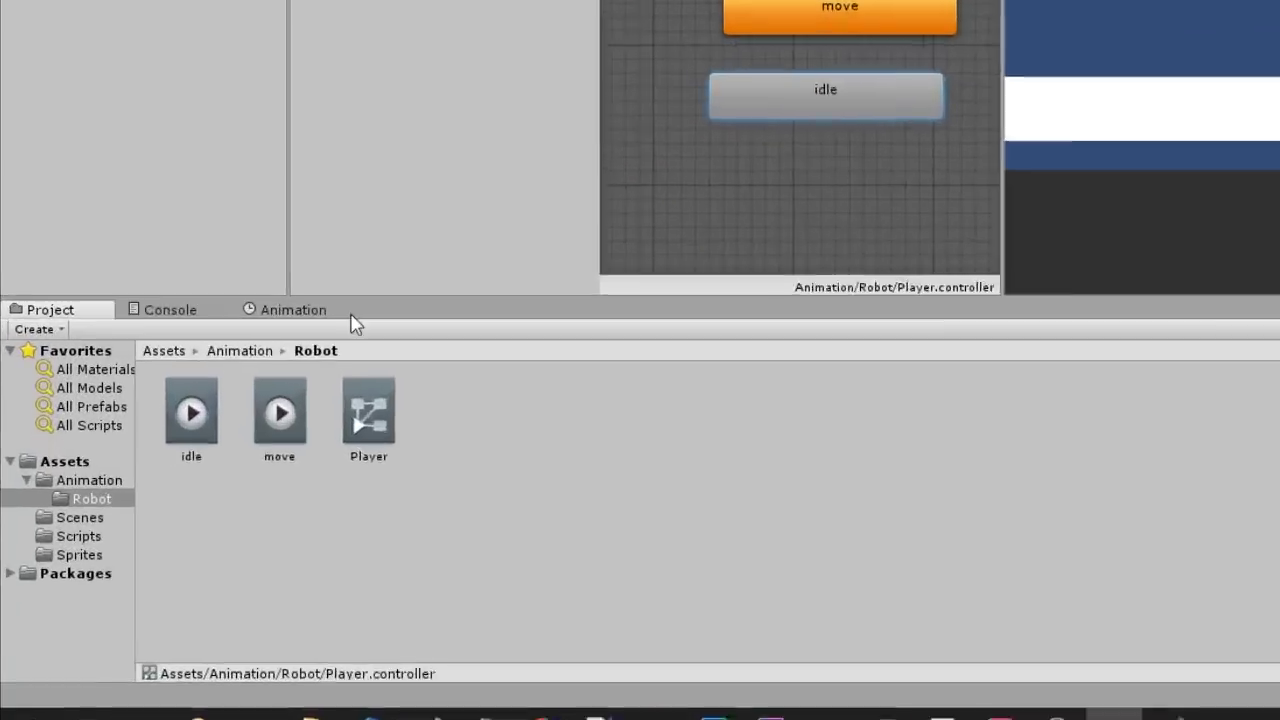
Give the idle clip a Sprite Renderer sprite track keyed only at frame 0, deleting the 1:00 keys
{"action": "left_click", "coordinate": [165, 466]}
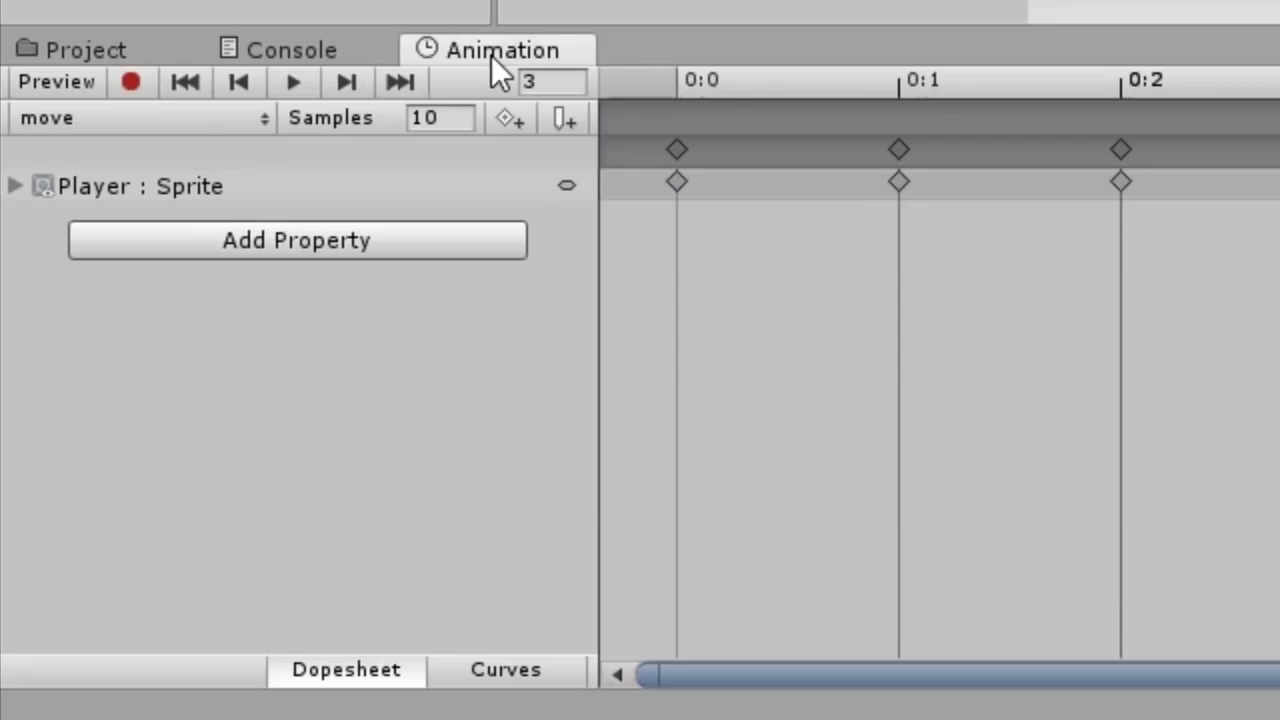
{"action": "left_click", "coordinate": [185, 122]}
{"action": "left_click", "coordinate": [171, 160]}
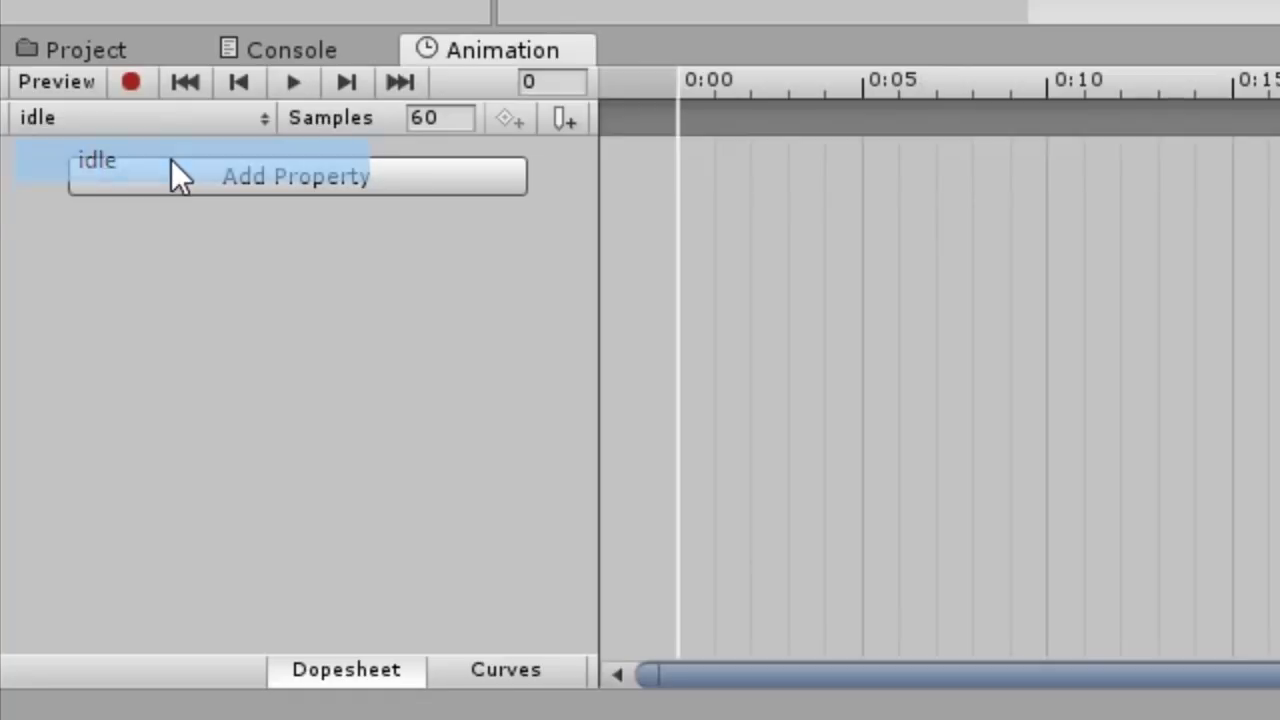
{"action": "left_click", "coordinate": [232, 190]}
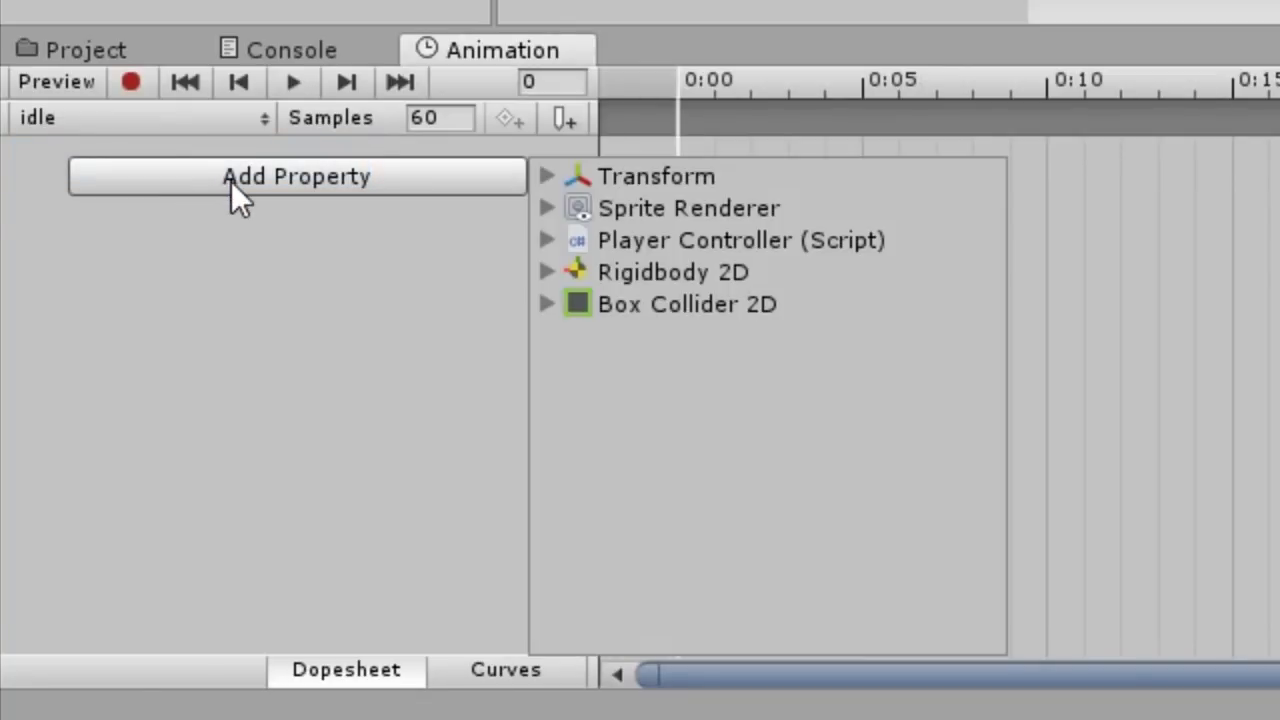
{"action": "left_click", "coordinate": [548, 207]}
{"action": "scroll", "coordinate": [971, 507], "scroll_direction": "down", "scroll_amount": 5}
{"action": "left_click", "coordinate": [971, 507]}
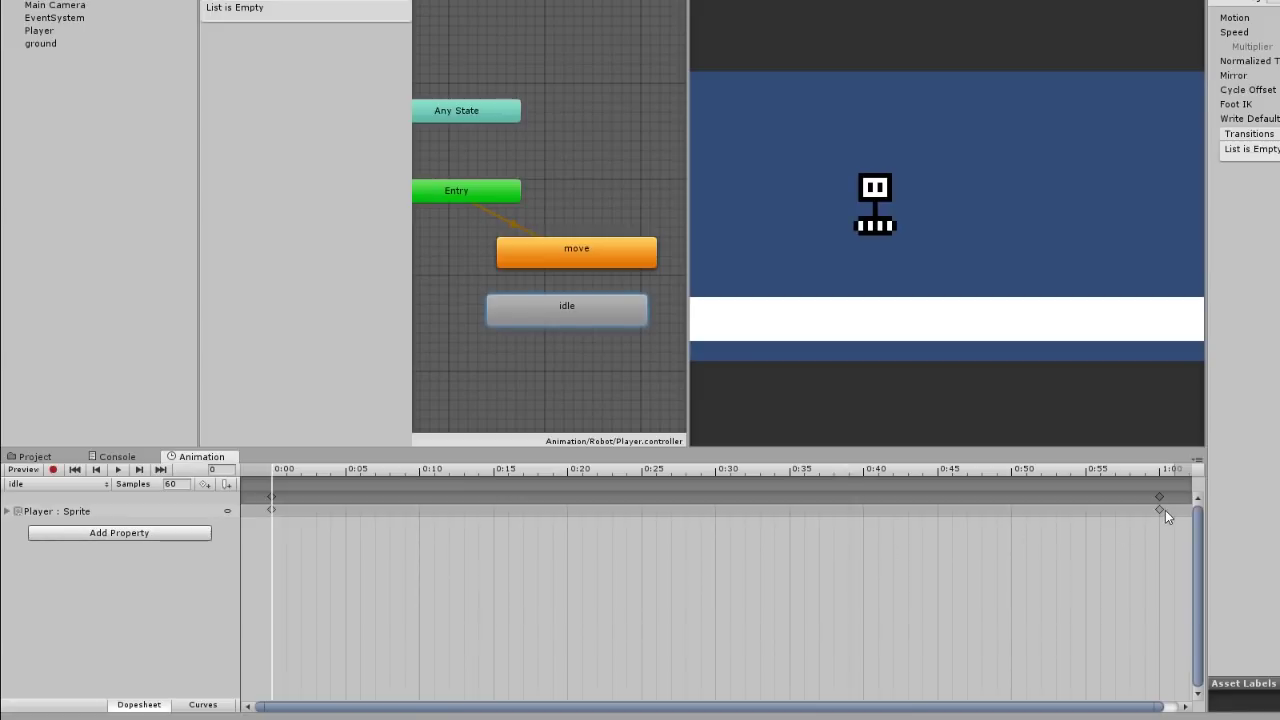
{"action": "left_click", "coordinate": [1165, 510]}
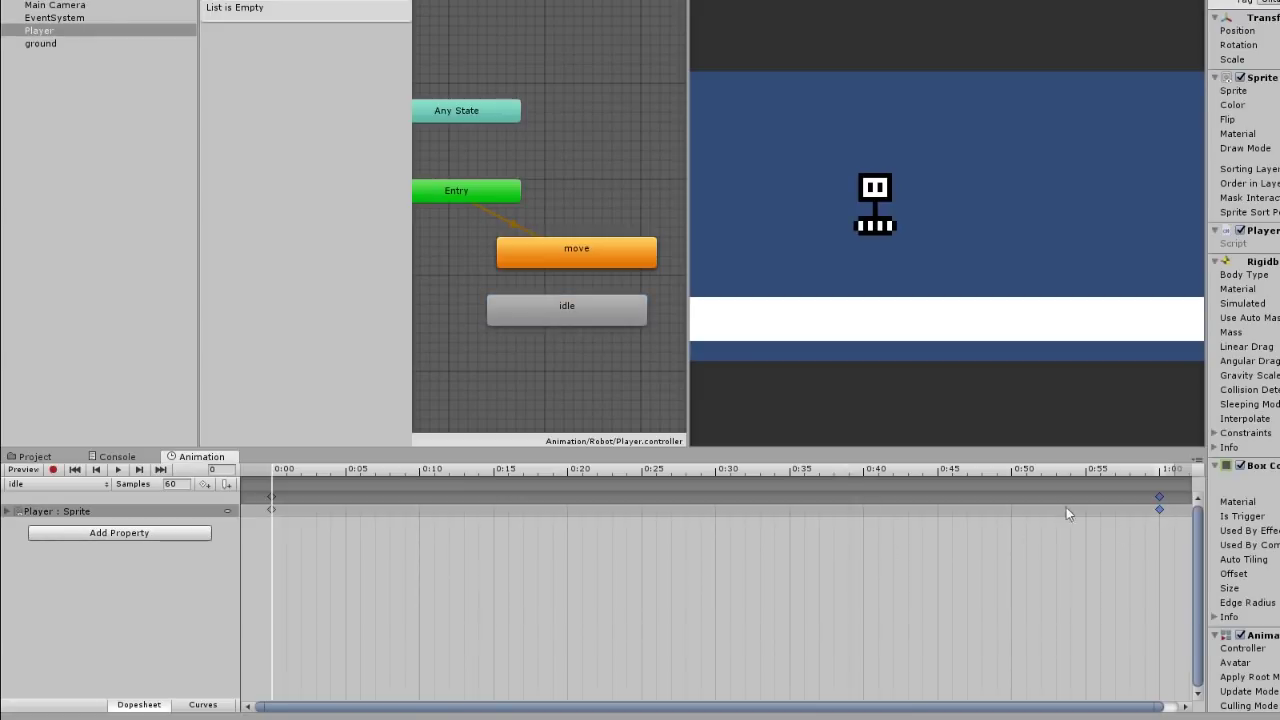
{"action": "left_click", "coordinate": [270, 510]}
{"action": "key", "text": "Delete"}
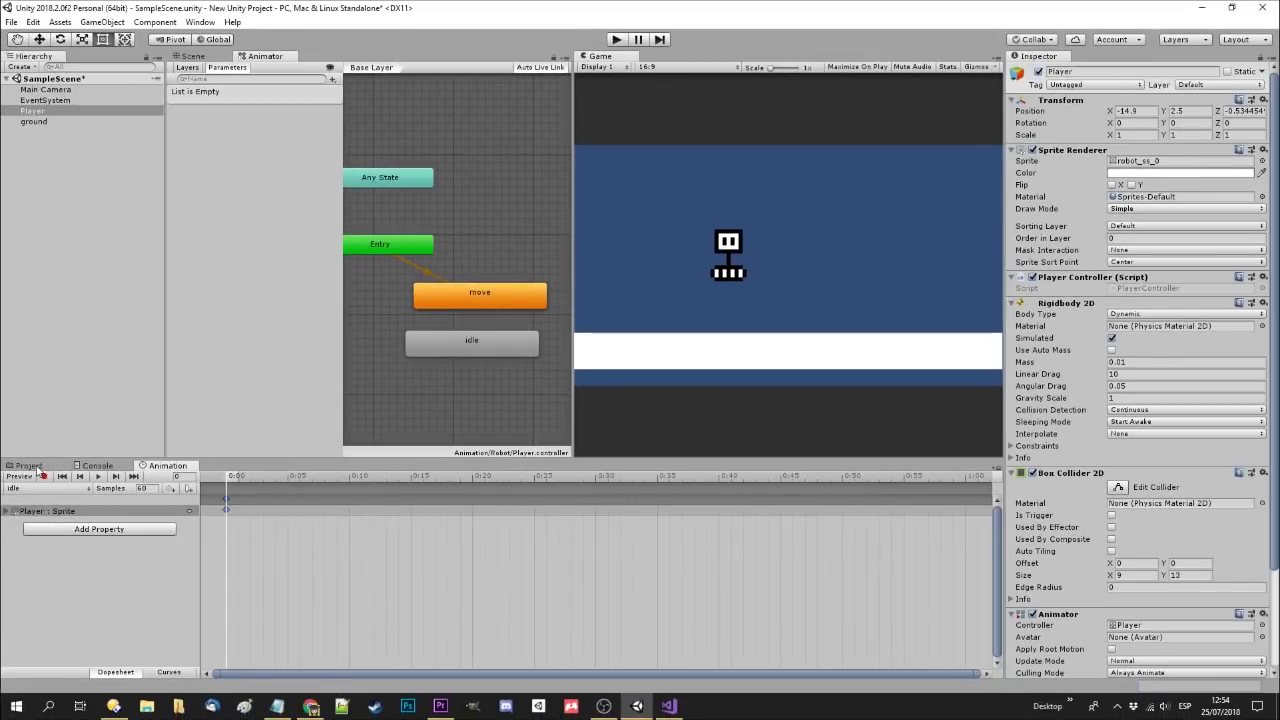
{"action": "left_click_drag", "start_coordinate": [476, 346], "coordinate": [476, 378]}
Set idle as the layer default state and tidy the Animator graph layout
{"action": "right_click", "coordinate": [476, 378]}
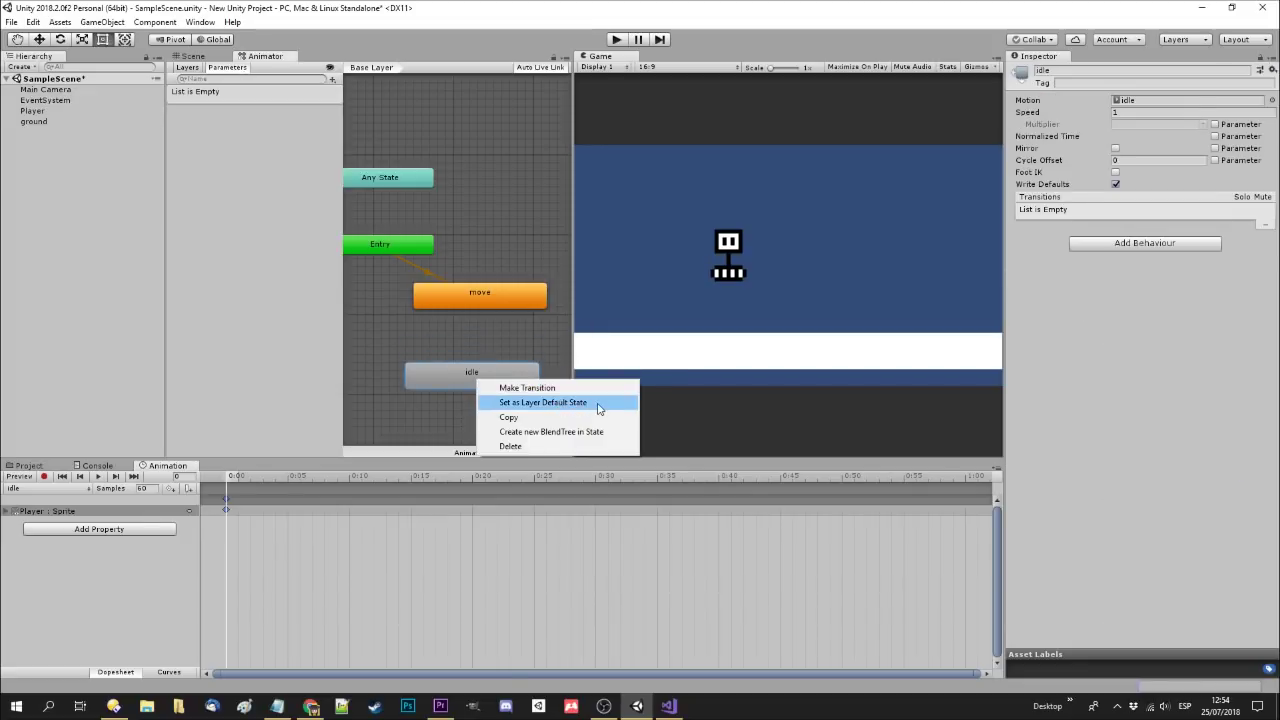
{"action": "left_click", "coordinate": [599, 409]}
{"action": "left_click", "coordinate": [505, 422]}
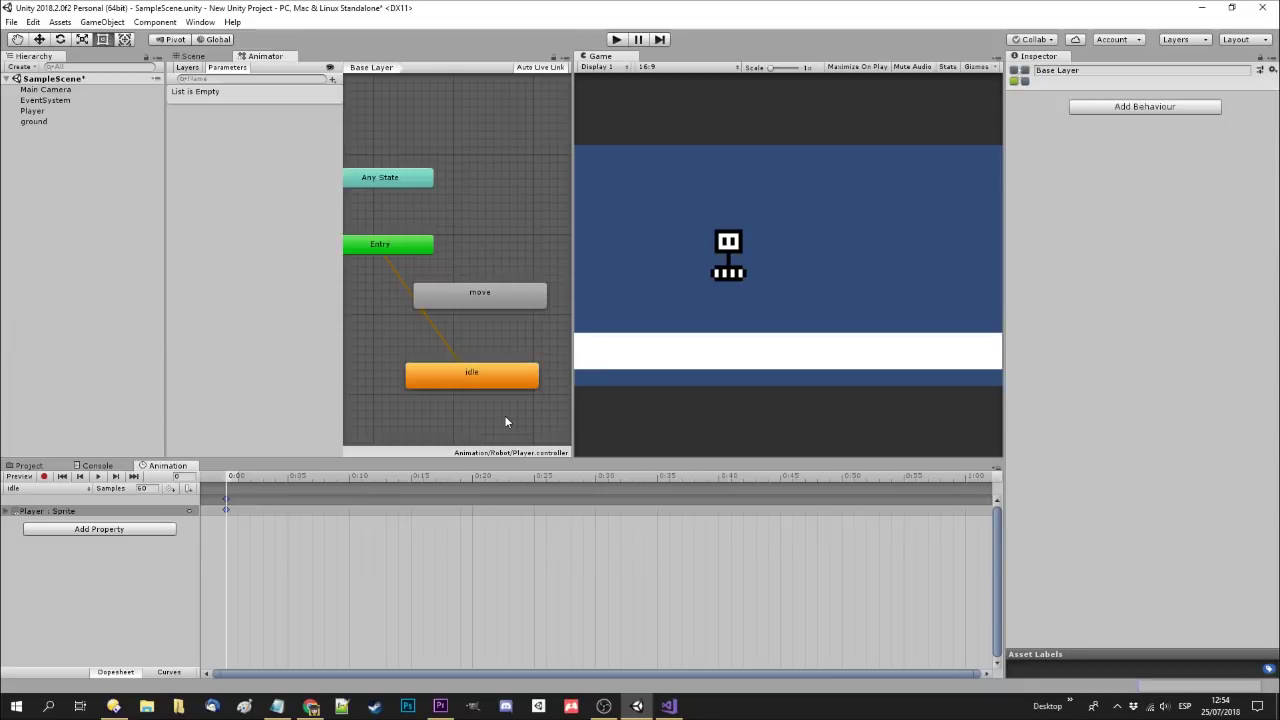
{"action": "mouse_move", "coordinate": [475, 296]}
{"action": "left_mouse_down"}
{"action": "mouse_move", "coordinate": [507, 296]}
{"action": "mouse_move", "coordinate": [503, 277]}
{"action": "left_mouse_up"}
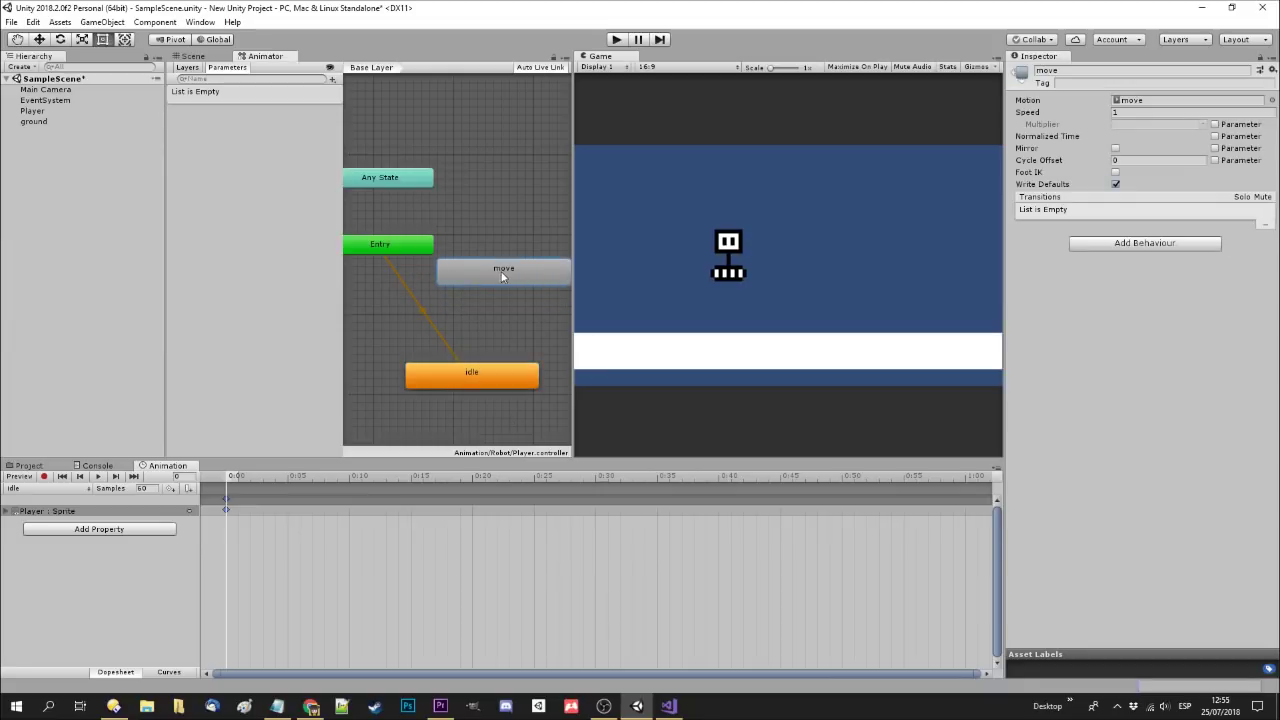
{"action": "left_click_drag", "start_coordinate": [575, 346], "coordinate": [606, 346]}
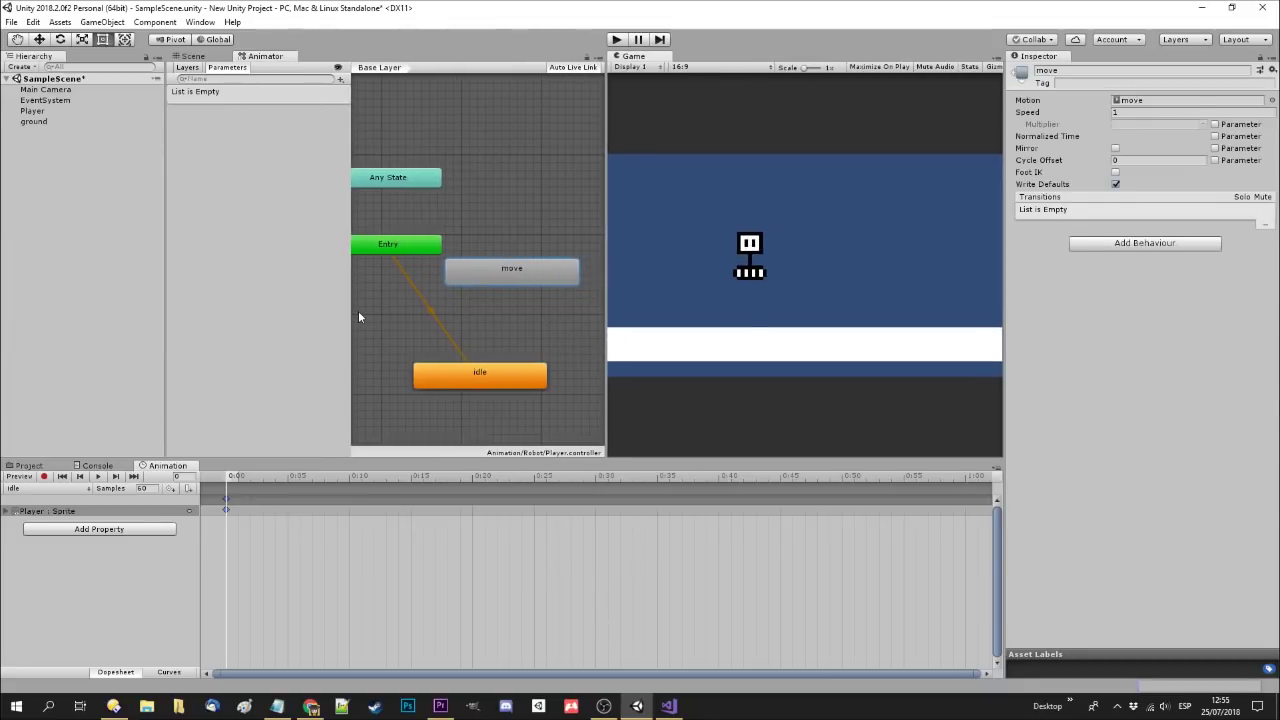
{"action": "left_click_drag", "start_coordinate": [373, 317], "coordinate": [180, 308]}
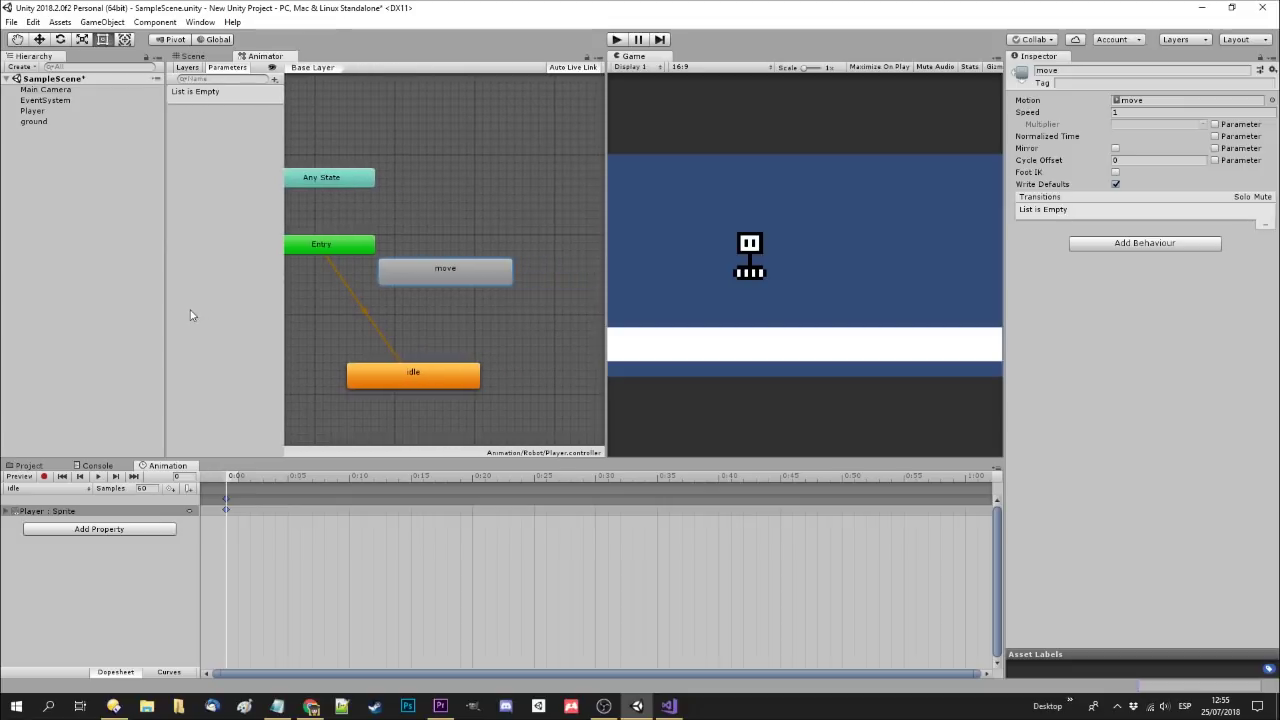
{"action": "left_click_drag", "start_coordinate": [428, 281], "coordinate": [460, 282]}
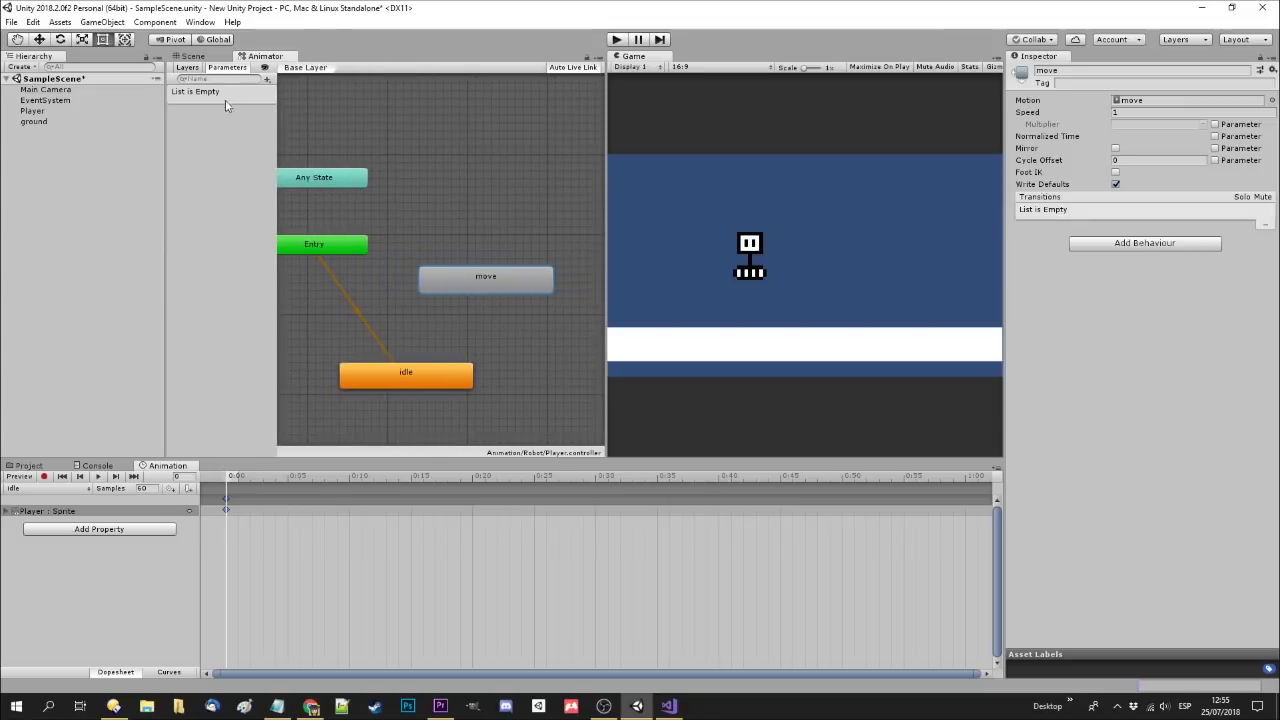
Add a Bool animator parameter named moving and begin a transition from idle
{"action": "left_click", "coordinate": [267, 79]}
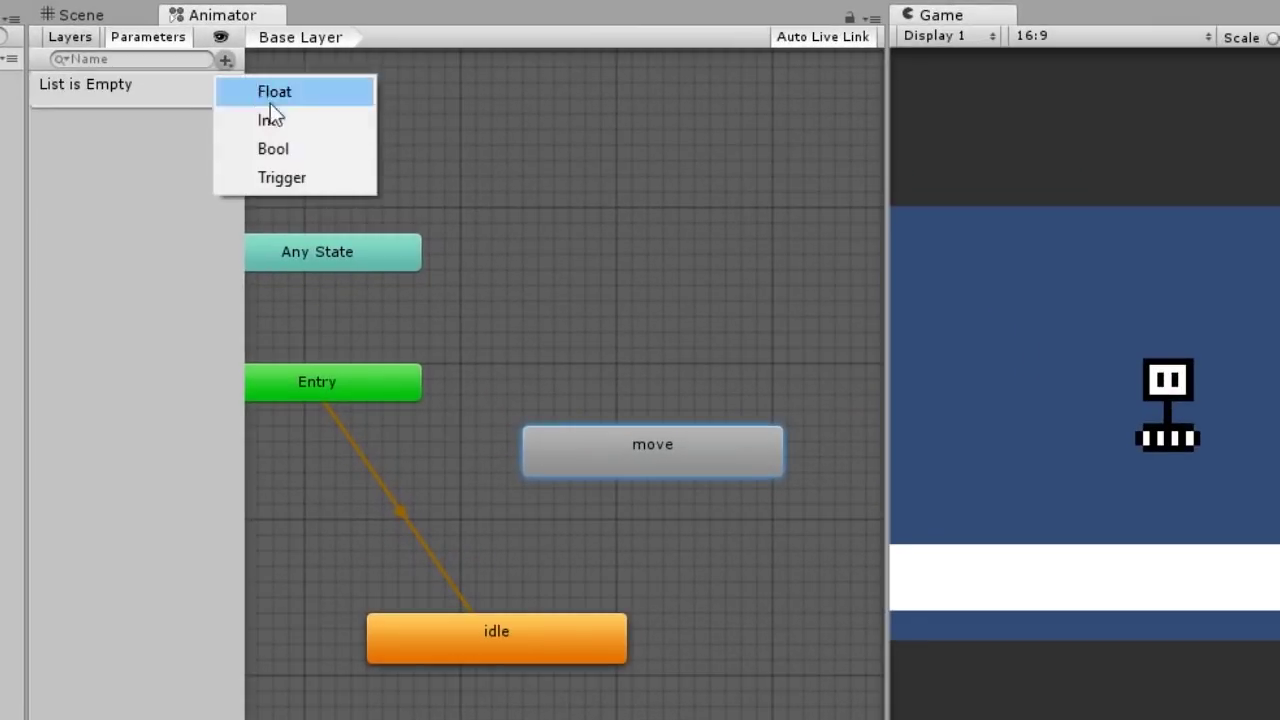
{"action": "left_click", "coordinate": [299, 126]}
{"action": "type", "text": "moving"}
{"action": "key", "text": "Return"}
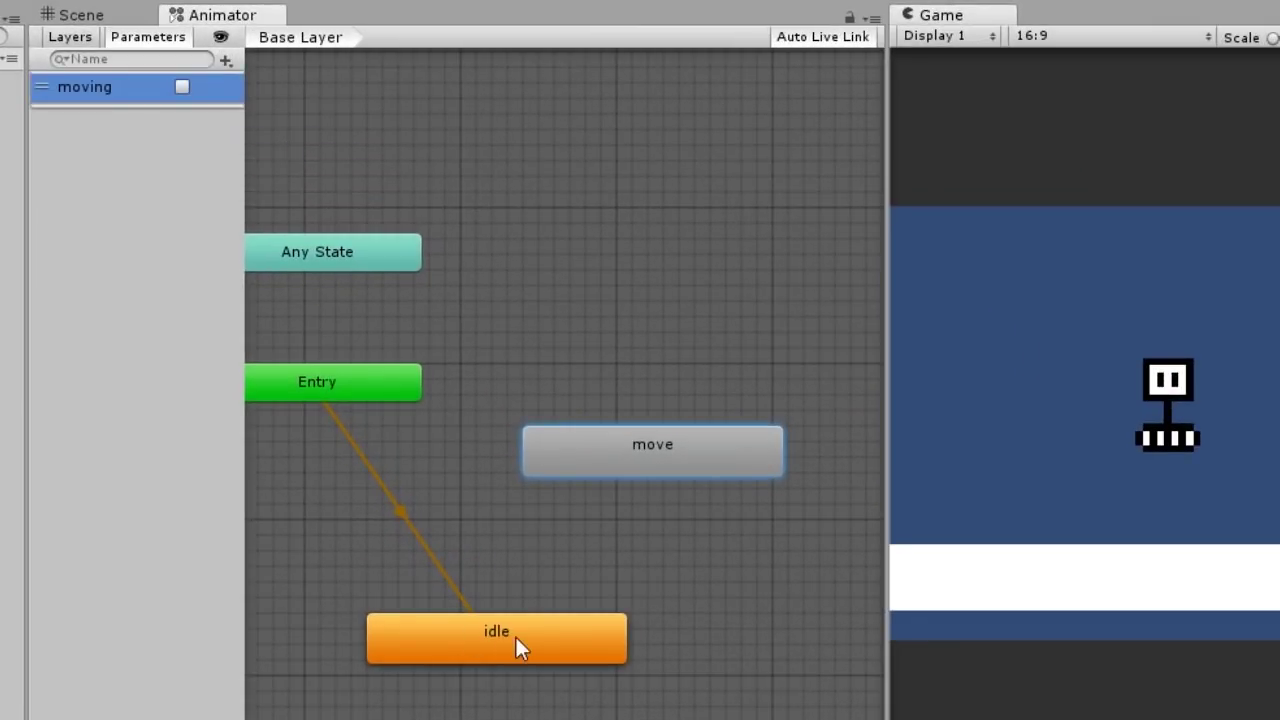
{"action": "right_click", "coordinate": [516, 637]}
{"action": "left_click", "coordinate": [590, 658]}
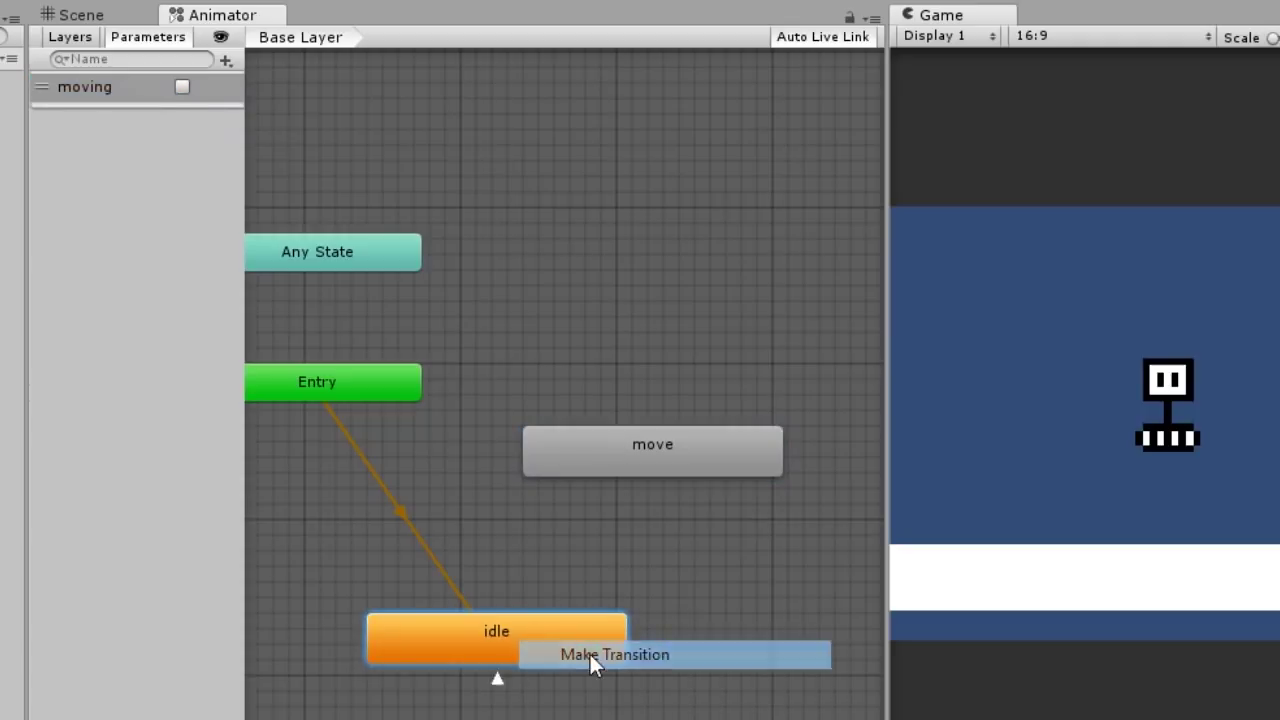
Connect idle to move with Has Exit Time off and Transition Duration 0
{"action": "left_click", "coordinate": [634, 447]}
{"action": "left_click", "coordinate": [583, 548]}
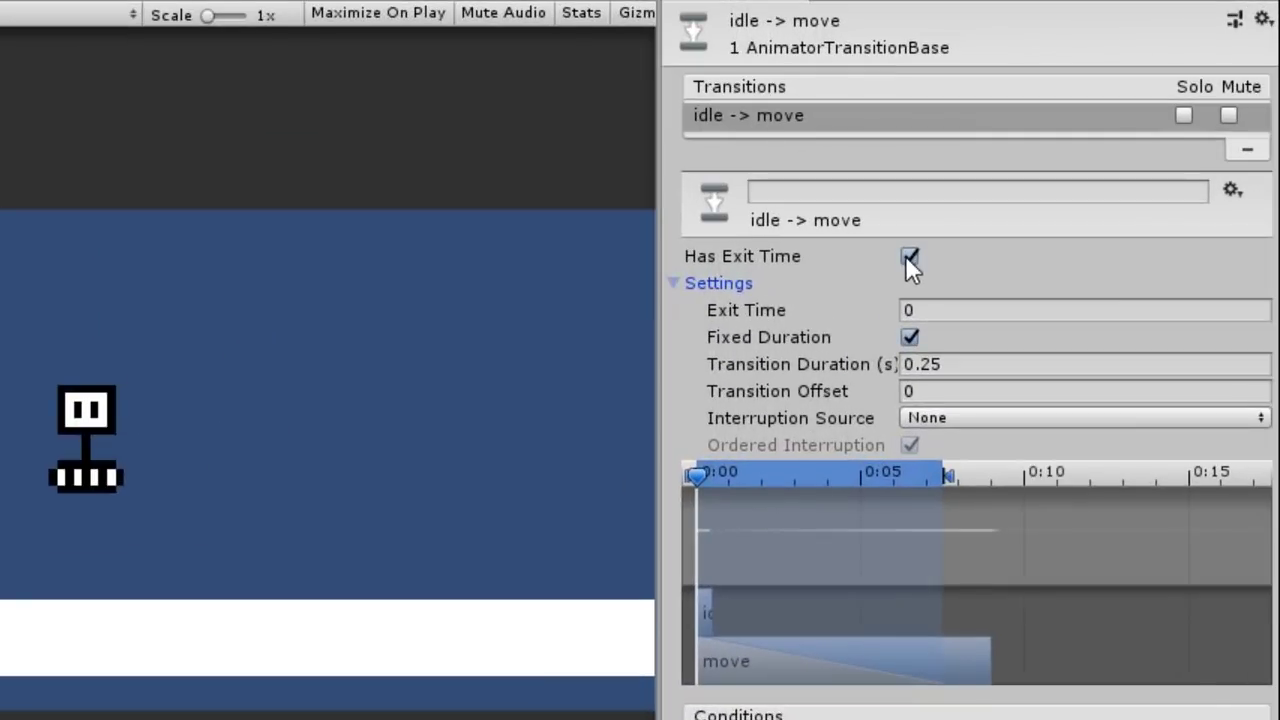
{"action": "left_click", "coordinate": [906, 256]}
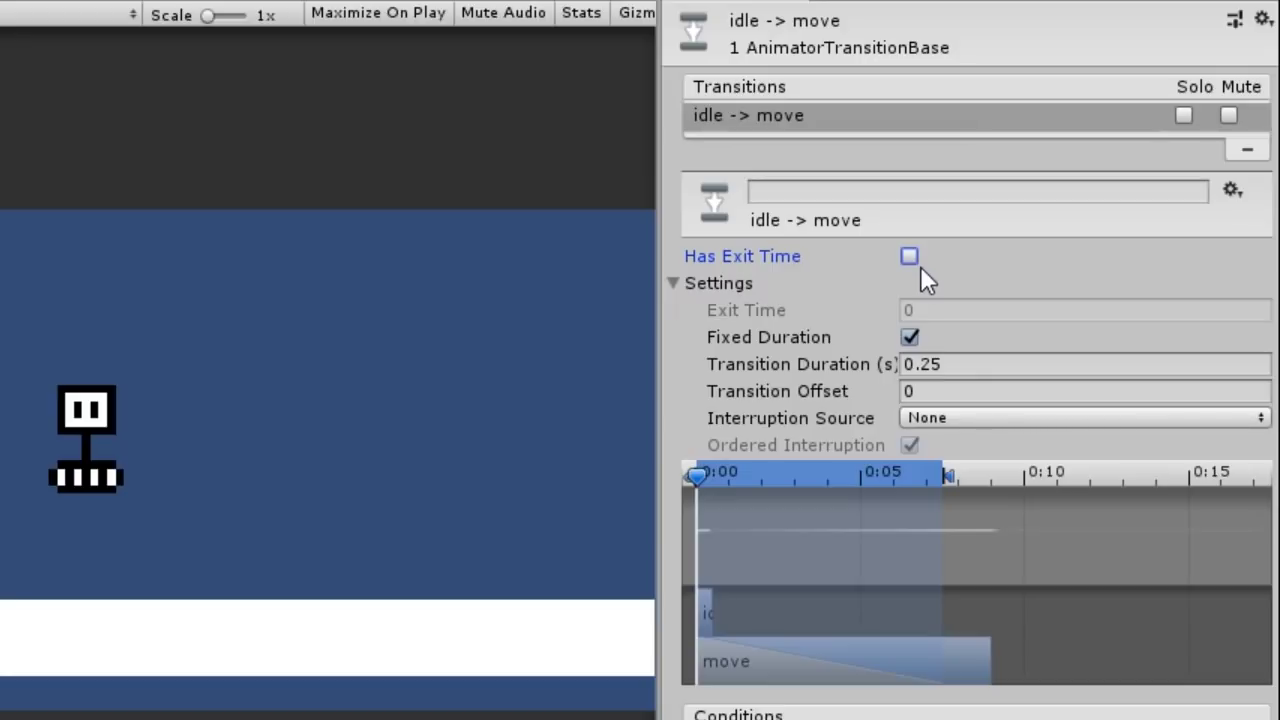
{"action": "left_click", "coordinate": [952, 364]}
{"action": "type", "text": "0"}
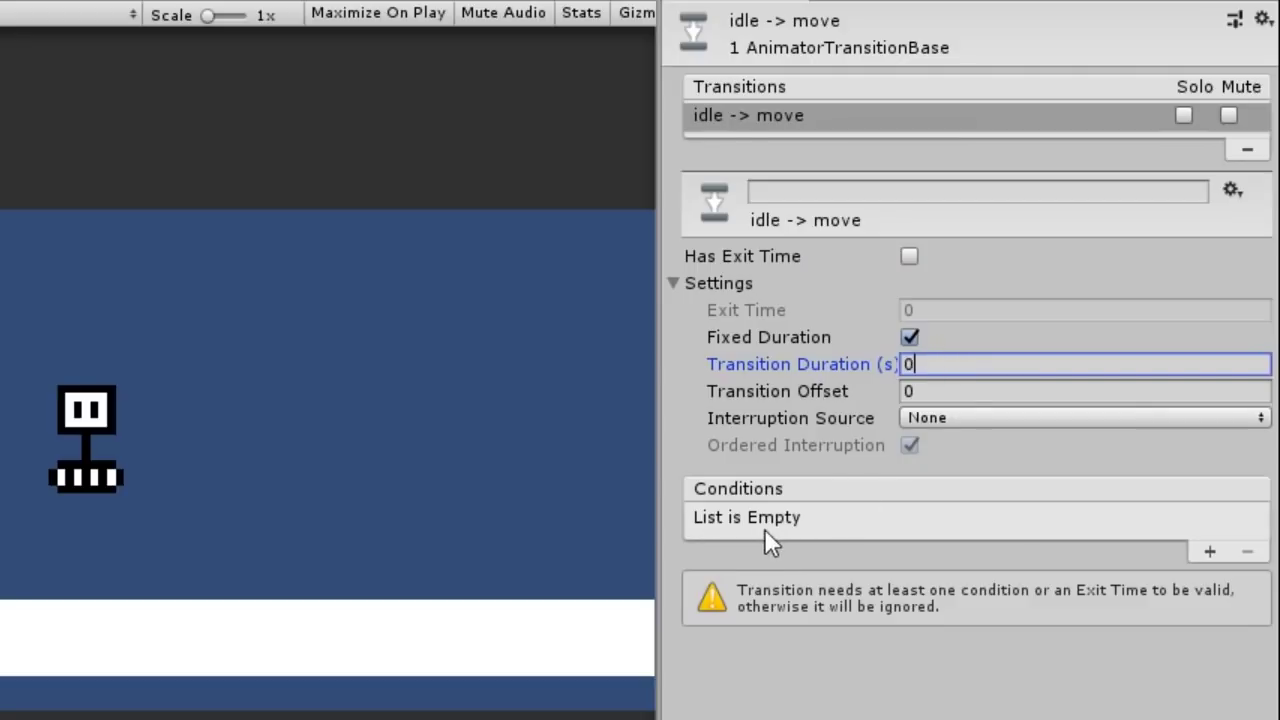
Add the condition moving = true to the idle-to-move transition
{"action": "left_click", "coordinate": [1207, 554]}
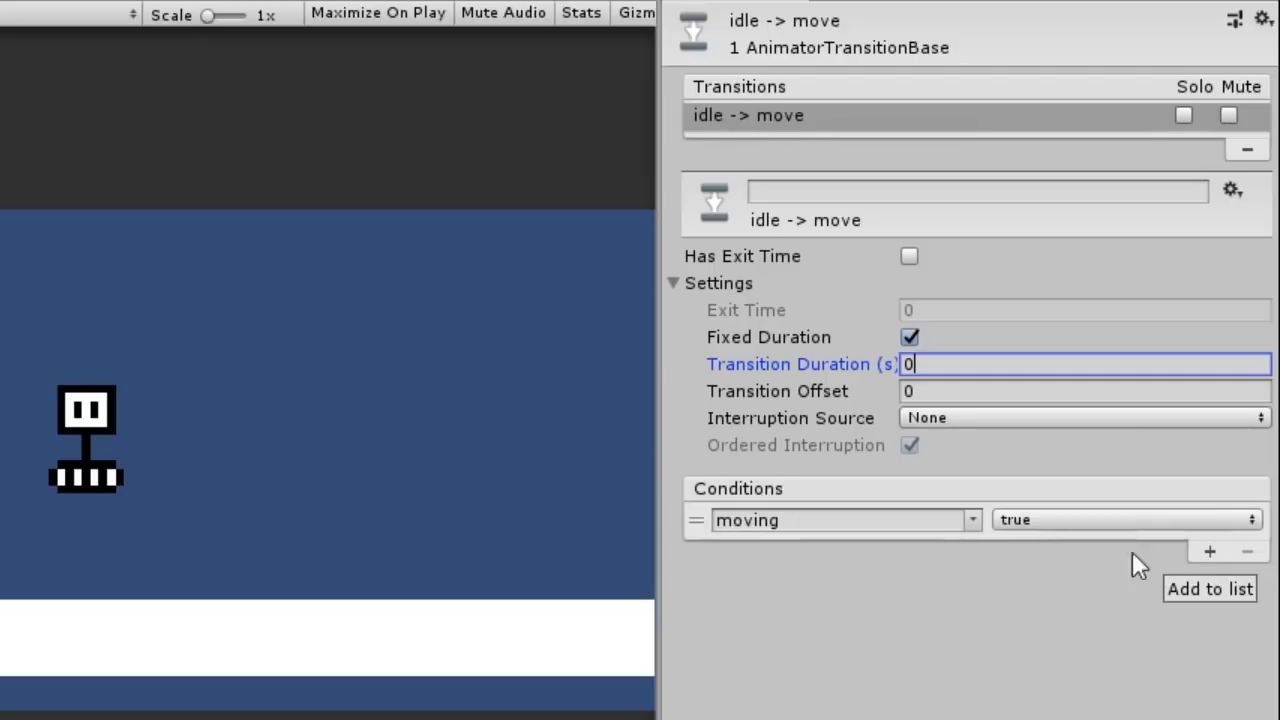
{"action": "left_click", "coordinate": [1054, 520]}
{"action": "left_click", "coordinate": [926, 607]}
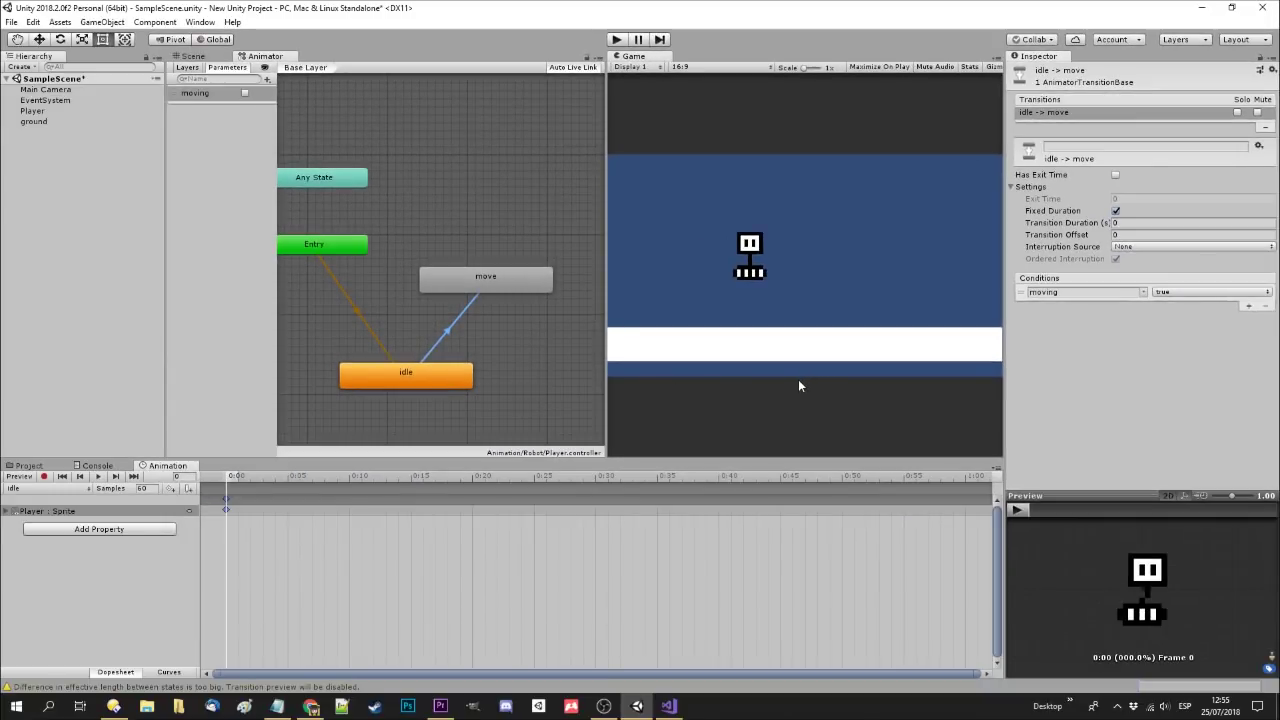
{"action": "left_click", "coordinate": [501, 278]}
Add a move-to-idle transition with no exit time, duration 0, and condition moving = false
{"action": "right_click", "coordinate": [501, 278]}
{"action": "left_click", "coordinate": [540, 285]}
{"action": "left_click", "coordinate": [430, 372]}
{"action": "left_click", "coordinate": [446, 327]}
{"action": "left_click", "coordinate": [1116, 176]}
{"action": "left_click", "coordinate": [1136, 223]}
{"action": "type", "text": "0"}
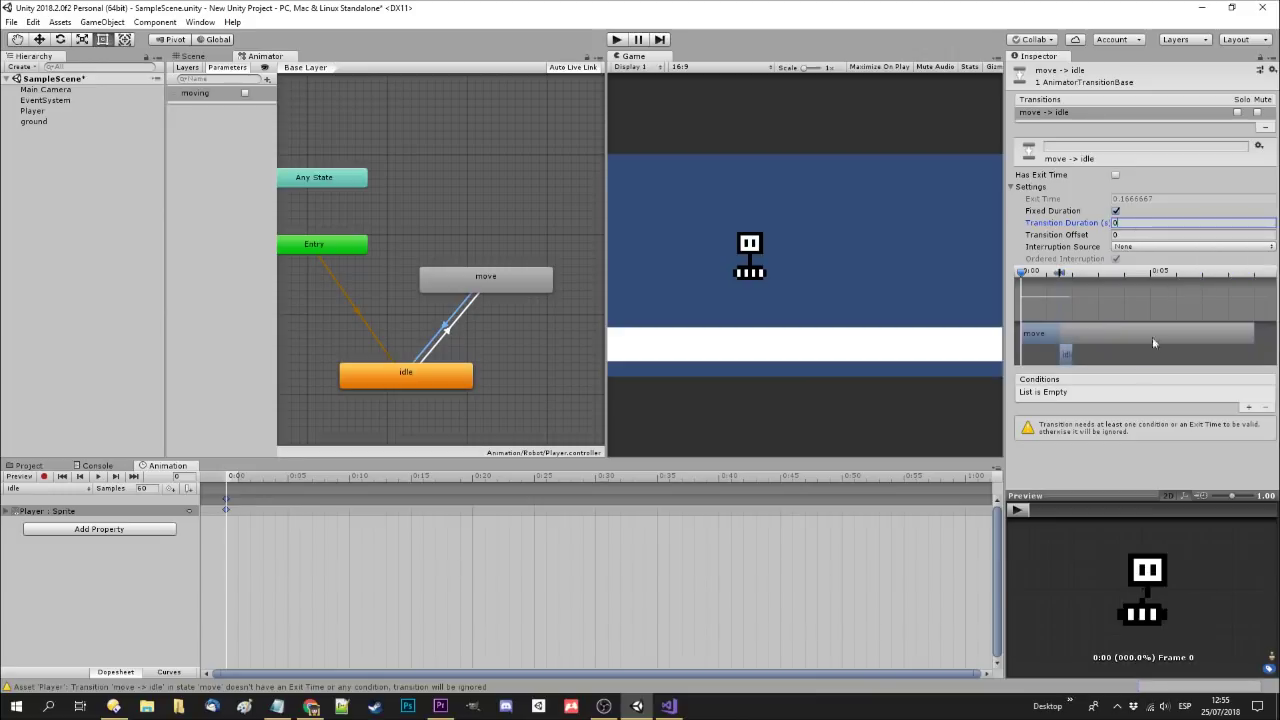
{"action": "left_click", "coordinate": [1251, 406]}
{"action": "left_click", "coordinate": [1238, 395]}
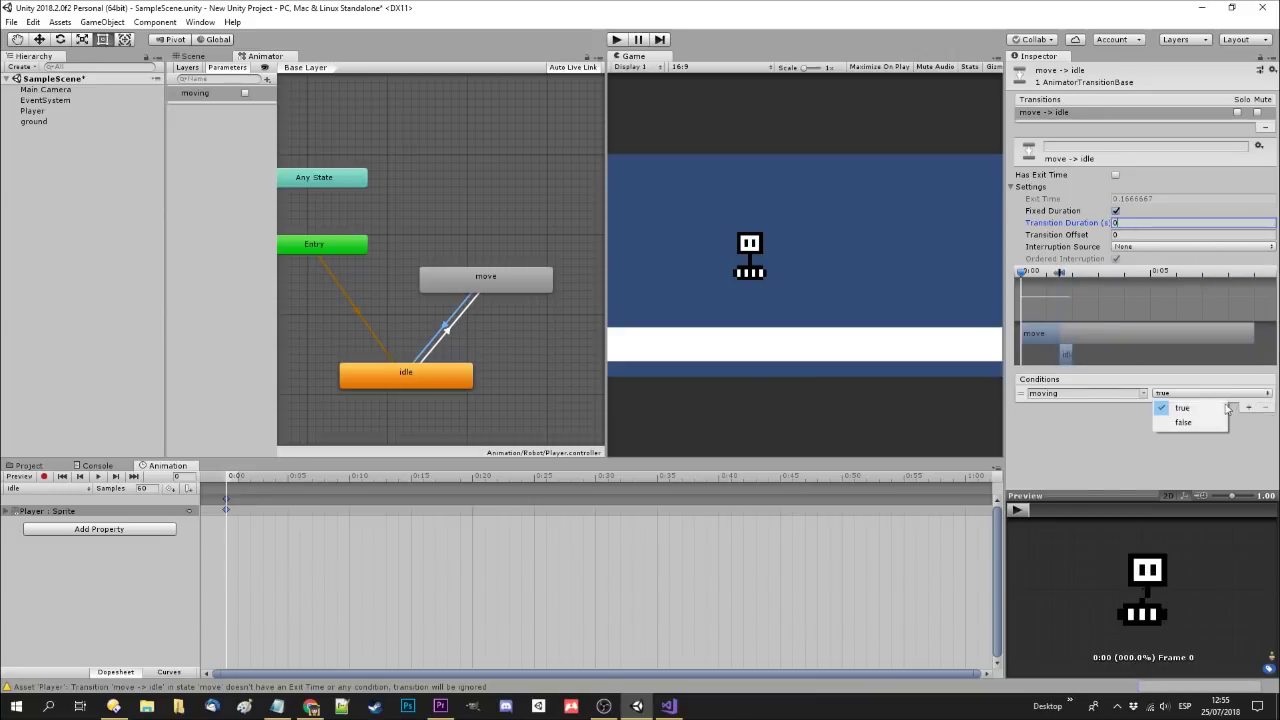
{"action": "left_click", "coordinate": [1205, 423]}
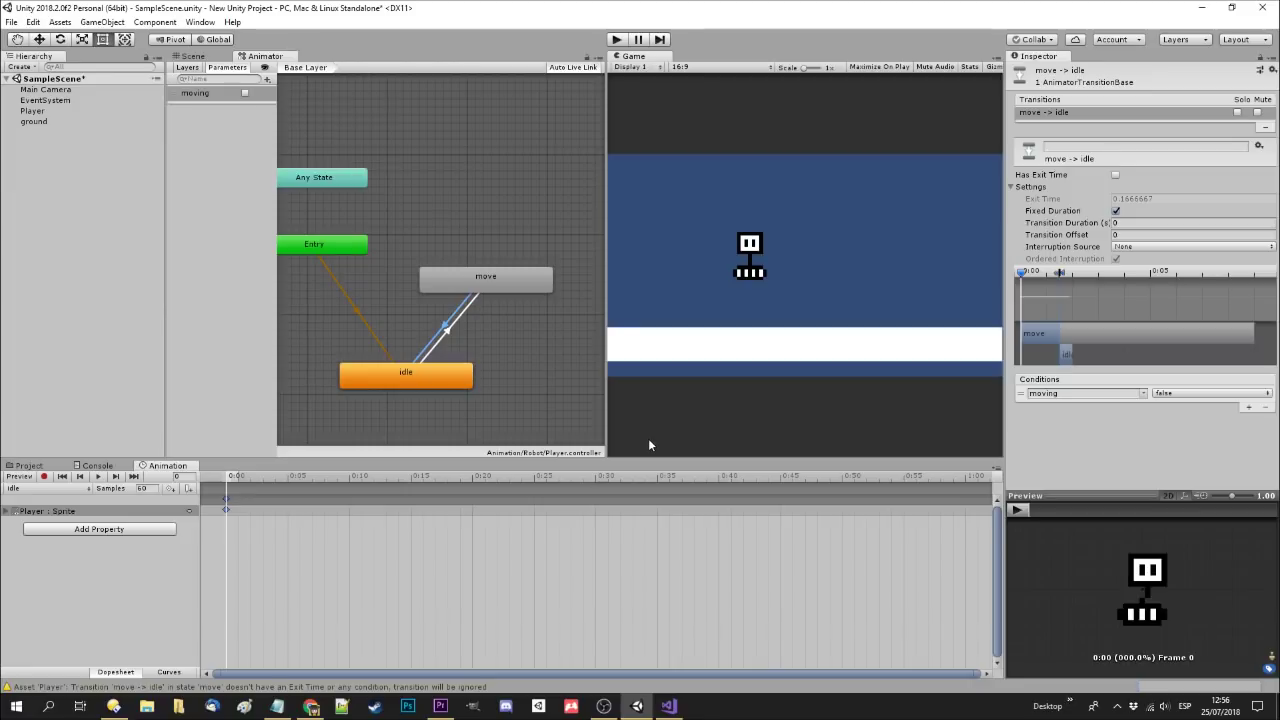
{"action": "left_click", "coordinate": [669, 714]}
Add GetComponent<Animator>().SetBool("moving", true) to both the left-key and right-key blocks
{"action": "left_click", "coordinate": [805, 223]}
{"action": "key", "text": "Return"}
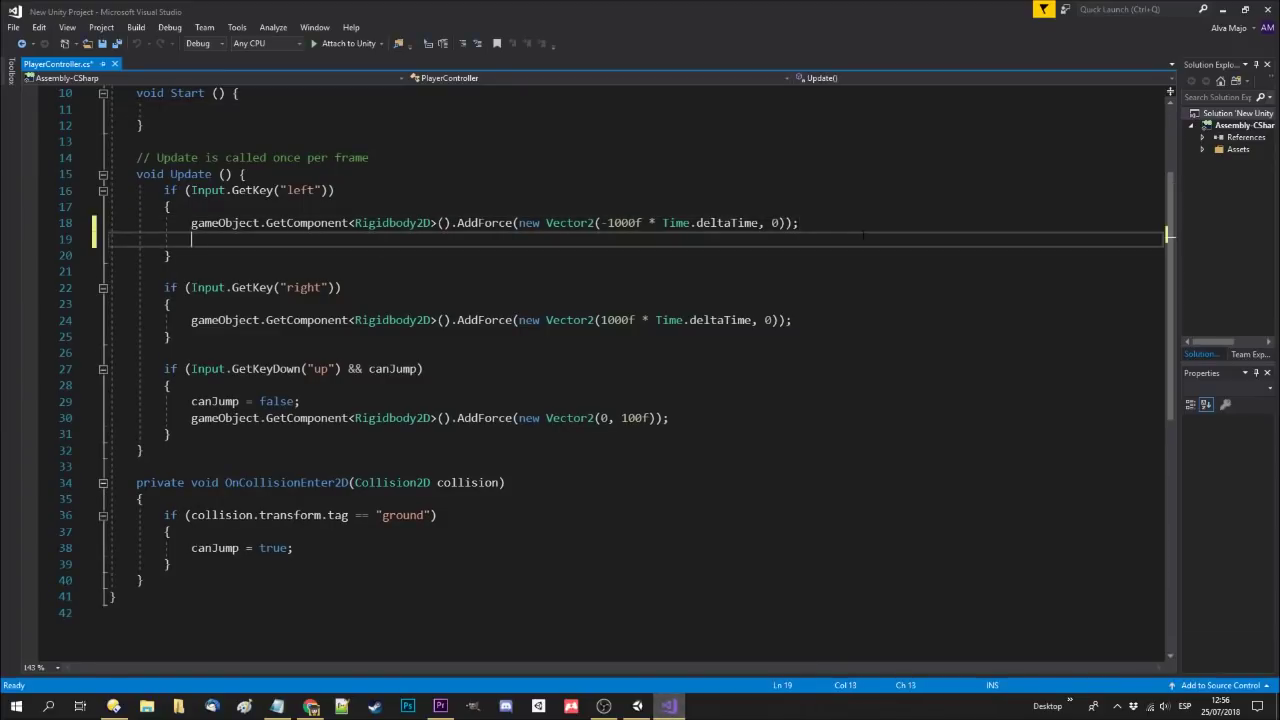
{"action": "type", "text": "gameObject.get"}
{"action": "key", "text": "Tab"}
{"action": "type", "text": "<Animator>().SetBoo"}
{"action": "key", "text": "Tab"}
{"action": "type", "text": "();"}
{"action": "key", "text": "Left"}
{"action": "key", "text": "Left"}
{"action": "type", "text": "\"moving\", "}
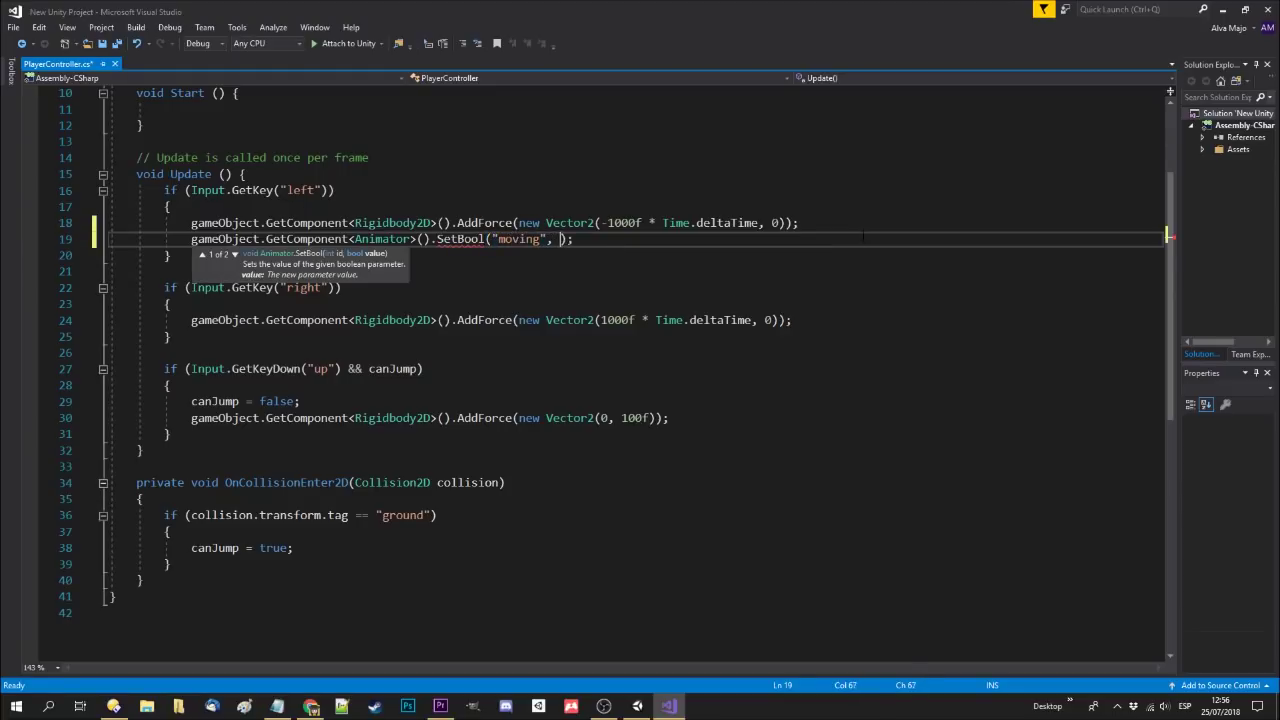
{"action": "type", "text": "true"}
{"action": "key", "text": "Escape"}
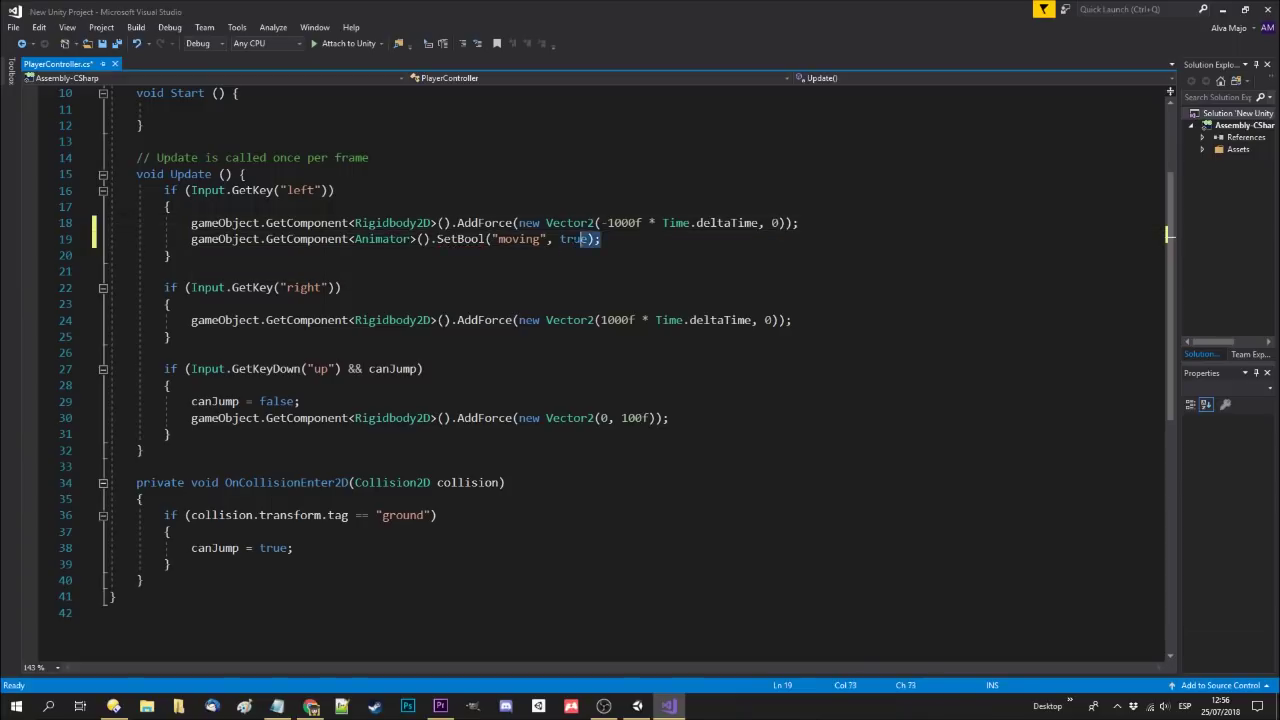
{"action": "key", "text": "shift+Home"}
{"action": "key", "text": "ctrl+c"}
{"action": "left_click", "coordinate": [203, 340]}
{"action": "key", "text": "ctrl+v"}
Add an if block that sets moving to false when neither left nor right is held
{"action": "key", "text": "Return"}
{"action": "key", "text": "Return"}
{"action": "type", "text": "if("}
{"action": "type", "text": "!Input.GetKey(\"left\") && !Input.GetKey(\"left\")"}
{"action": "double_click", "coordinate": [478, 385]}
{"action": "type", "text": "right"}
{"action": "key", "text": "Return"}
{"action": "type", "text": "{"}
{"action": "key", "text": "Return"}
{"action": "key", "text": "ctrl+v"}
{"action": "double_click", "coordinate": [575, 418]}
{"action": "type", "text": "false"}
Reduce the left and right forces from 1000f to 500f, save, and start Play mode
{"action": "left_click_drag", "start_coordinate": [606, 222], "coordinate": [634, 222]}
{"action": "type", "text": "500"}
{"action": "left_click_drag", "start_coordinate": [629, 320], "coordinate": [604, 320]}
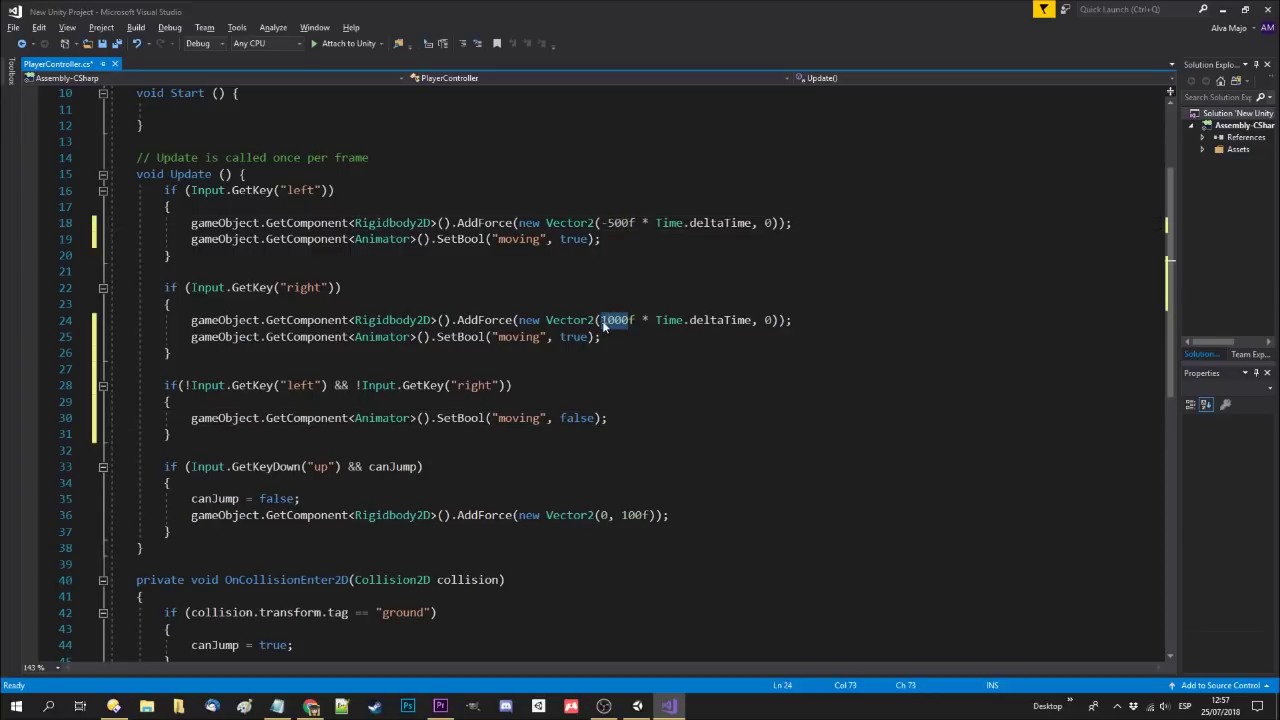
{"action": "type", "text": "500"}
{"action": "key", "text": "alt+Tab"}
{"action": "key", "text": "ctrl+p"}
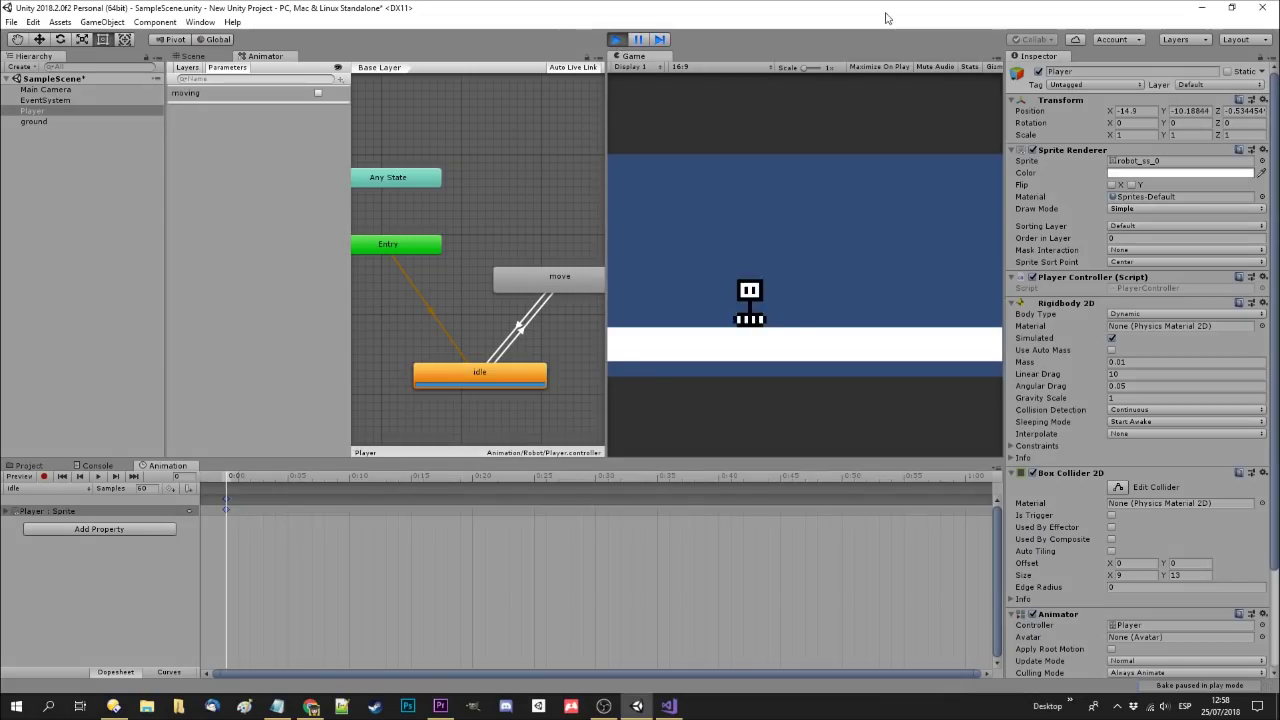
Drive the robot back and forth with the Left and Right arrow keys in Play mode
{"action": "key", "text": "Right"}
{"action": "key", "text": "Left"}
{"action": "key", "text": "Right"}
{"action": "key", "text": "Left"}
{"action": "key", "text": "Right"}
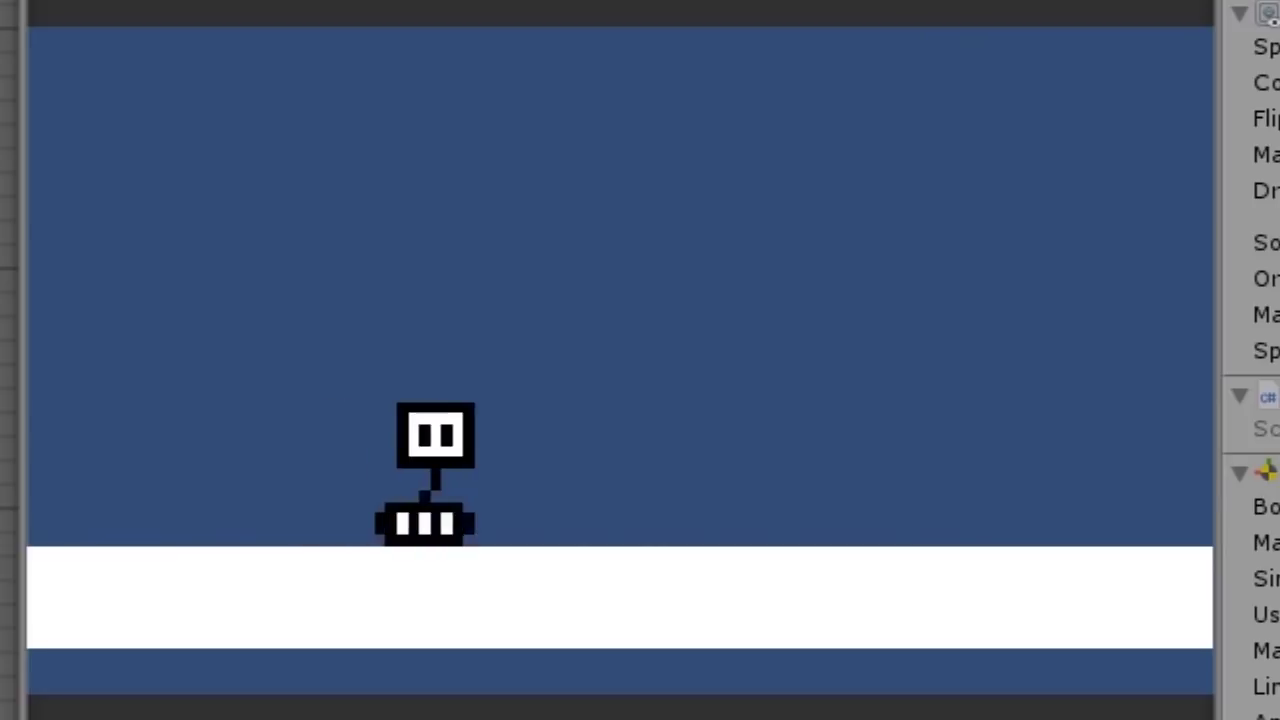
{"action": "key", "text": "Left"}
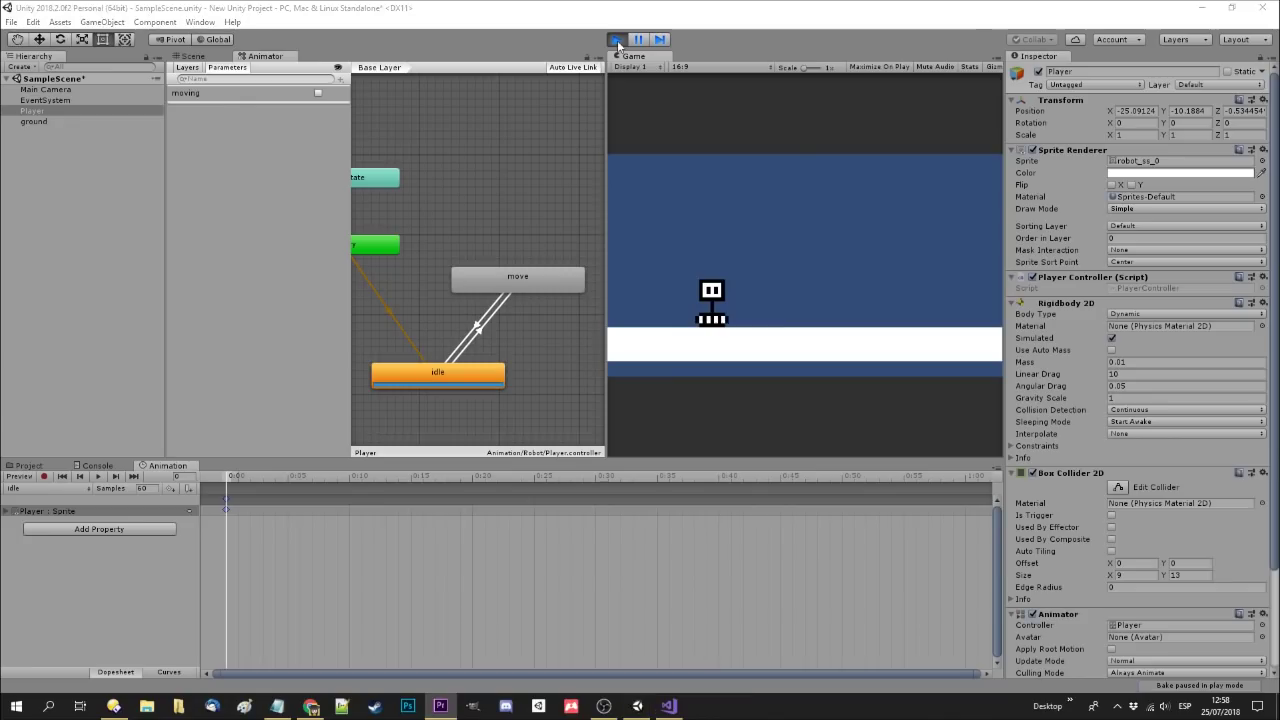
Stop play mode and tick Flip X in the Player's Sprite Renderer
{"action": "left_click", "coordinate": [616, 39]}
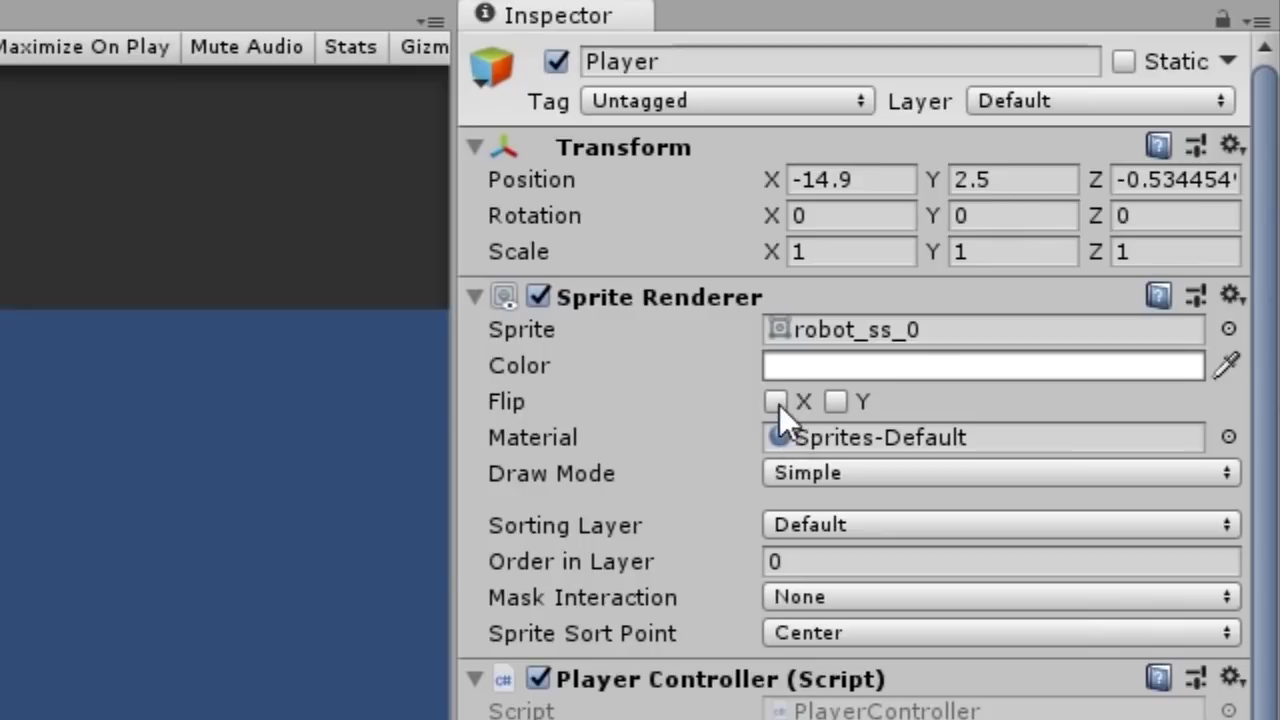
{"action": "left_click", "coordinate": [1111, 184]}
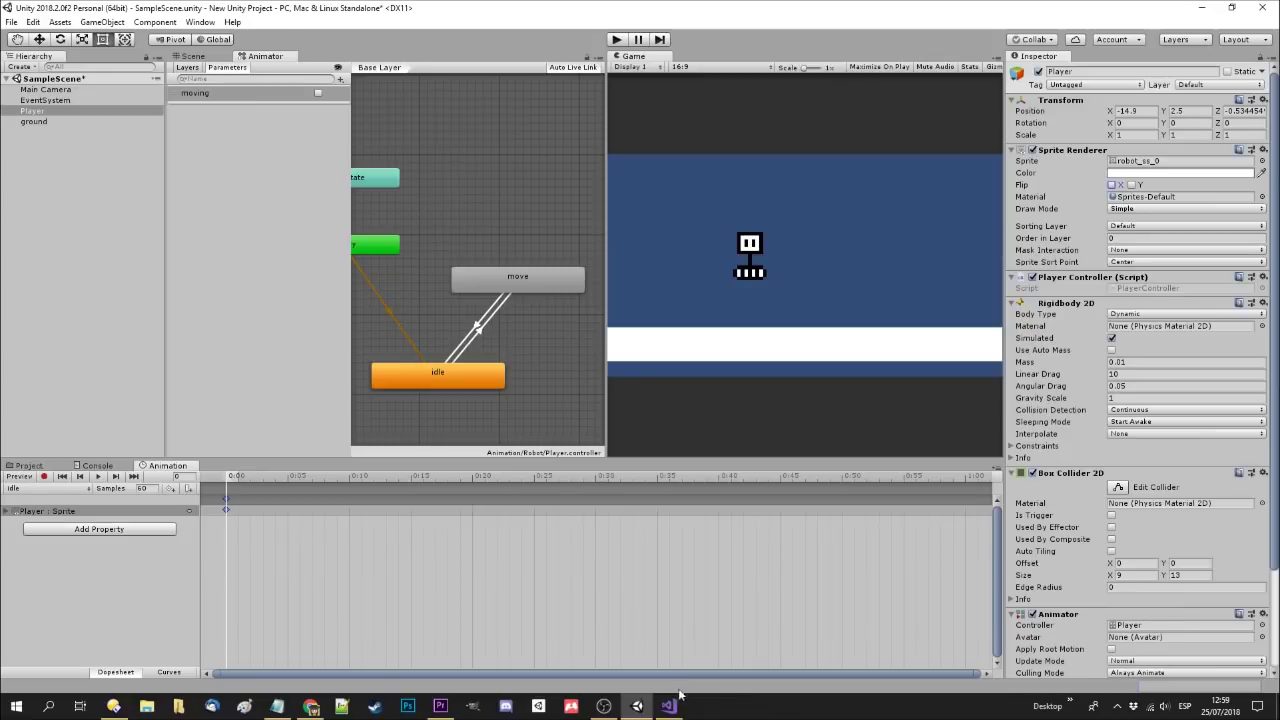
{"action": "left_click", "coordinate": [669, 707]}
Set SpriteRenderer flipX to true in the left branch and false in the right branch, then save
{"action": "left_click", "coordinate": [601, 239]}
{"action": "key", "text": "Return"}
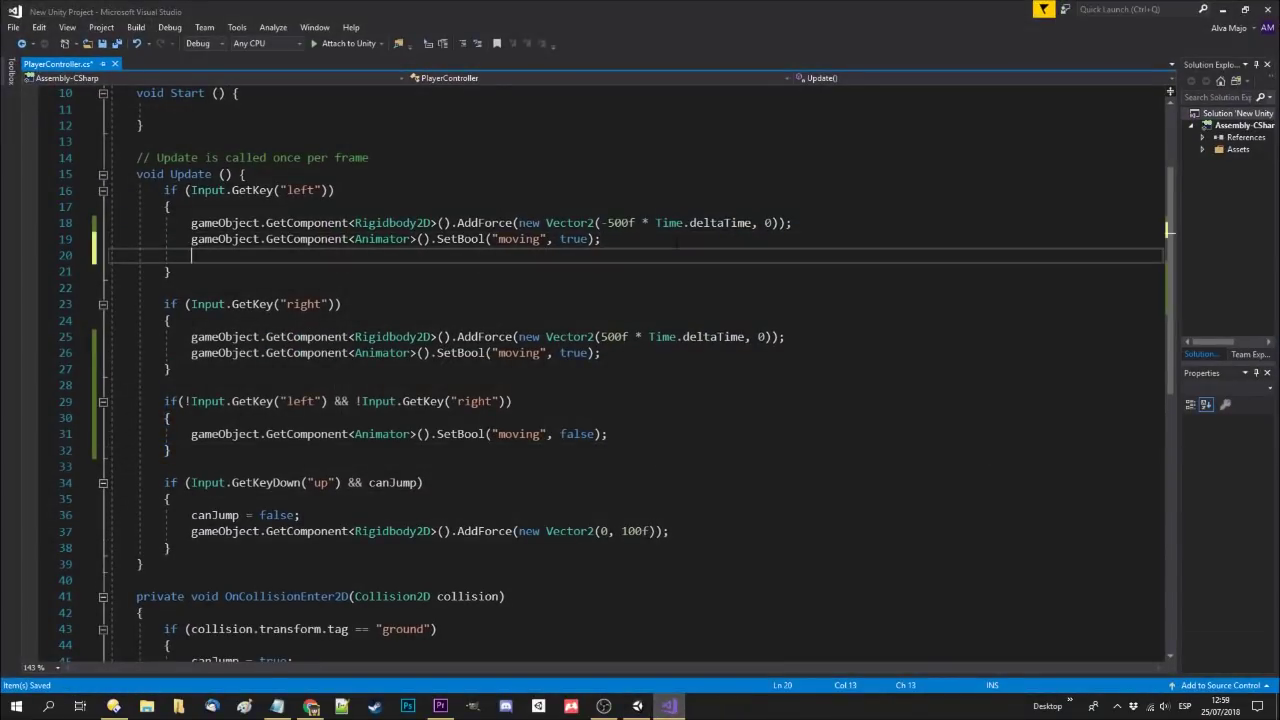
{"action": "type", "text": "gameObject.GetComponent<Spritere>"}
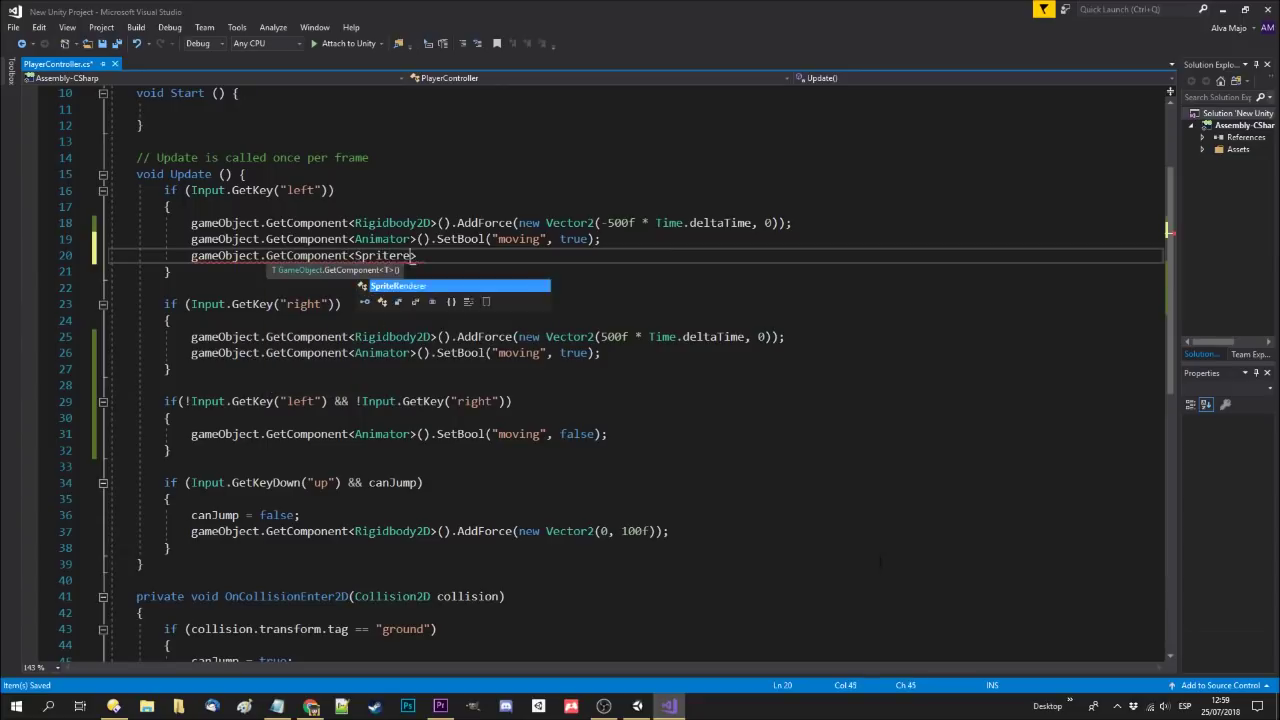
{"action": "type", "text": "Renderer>().flipX = true;"}
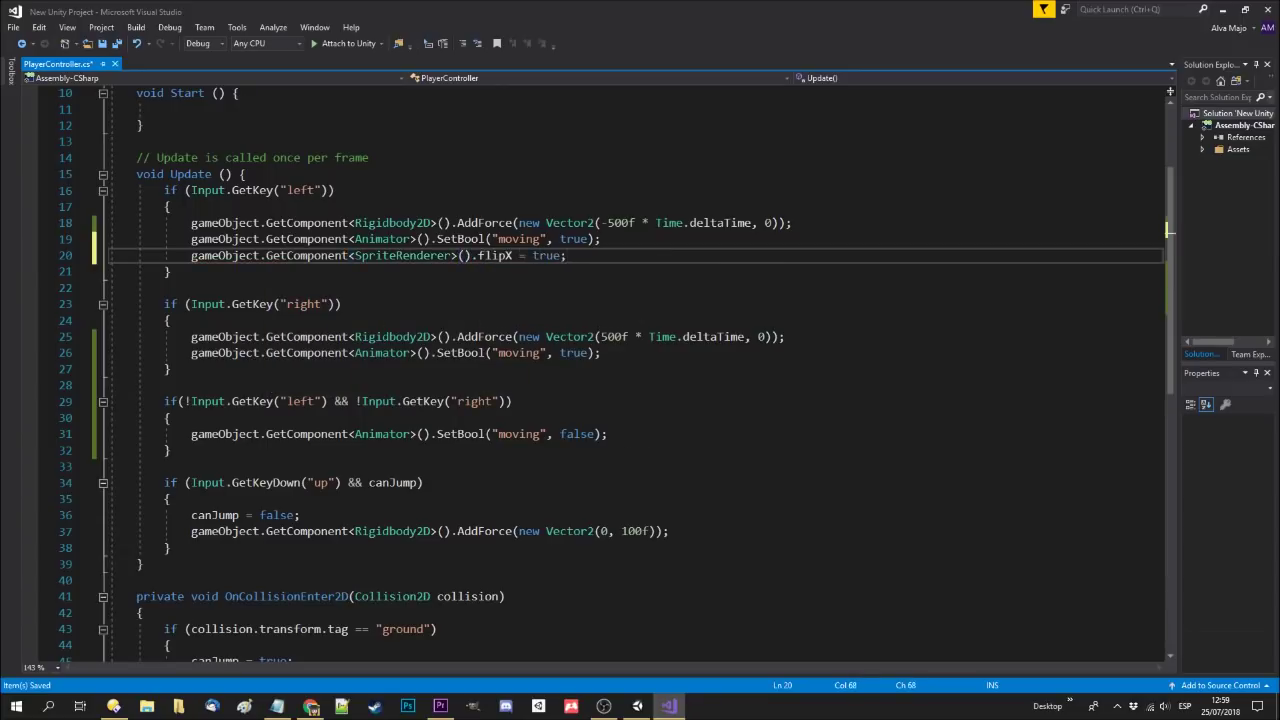
{"action": "left_click_drag", "start_coordinate": [566, 255], "coordinate": [270, 239]}
{"action": "key", "text": "ctrl+c"}
{"action": "left_click", "coordinate": [601, 352]}
{"action": "key", "text": "Return"}
{"action": "key", "text": "ctrl+v"}
{"action": "double_click", "coordinate": [549, 369]}
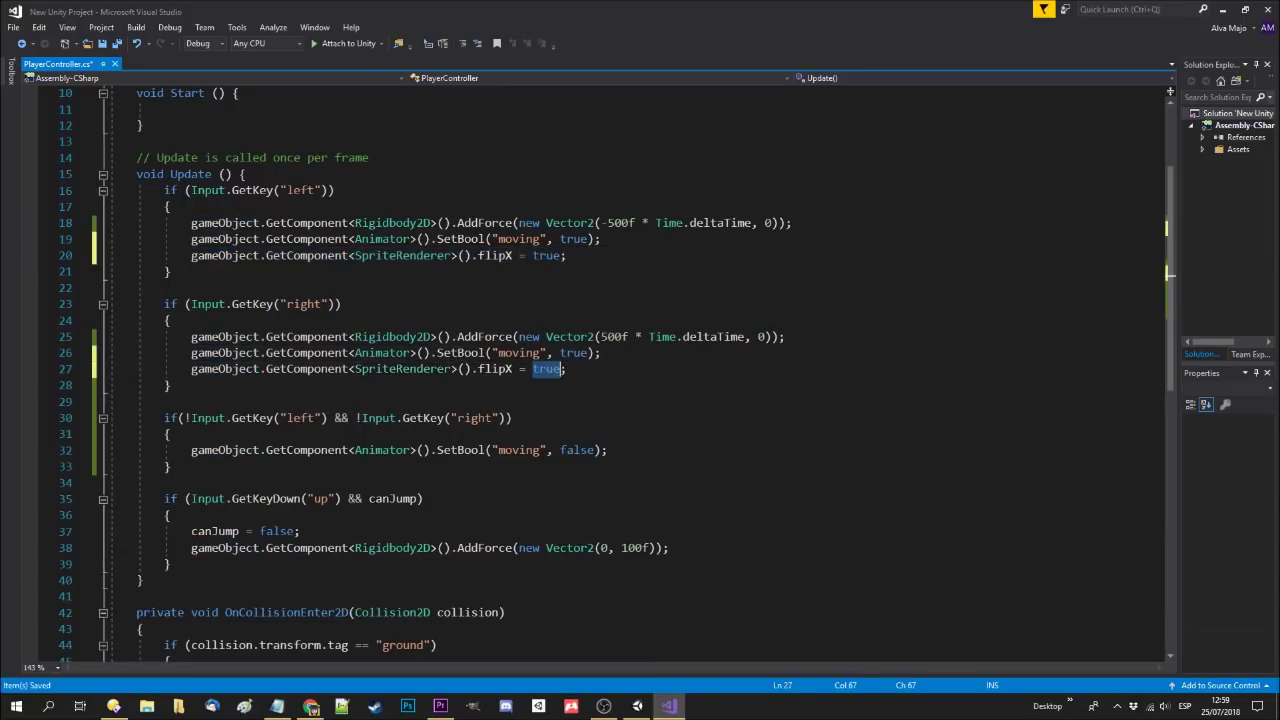
{"action": "type", "text": "fals"}
{"action": "key", "text": "alt+Tab"}
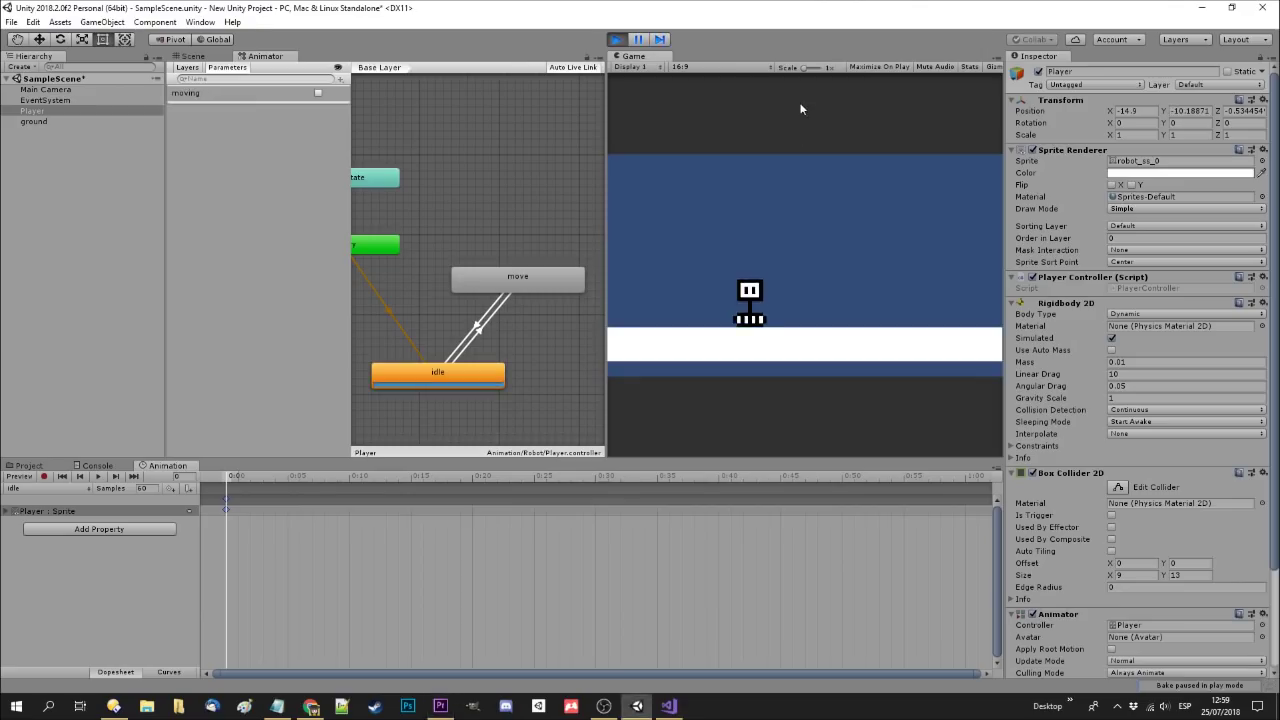
Walk the robot right and left in Play mode to check its facing, then stop
{"action": "key", "text": "Right"}
{"action": "key", "text": "Left"}
{"action": "key", "text": "Right"}
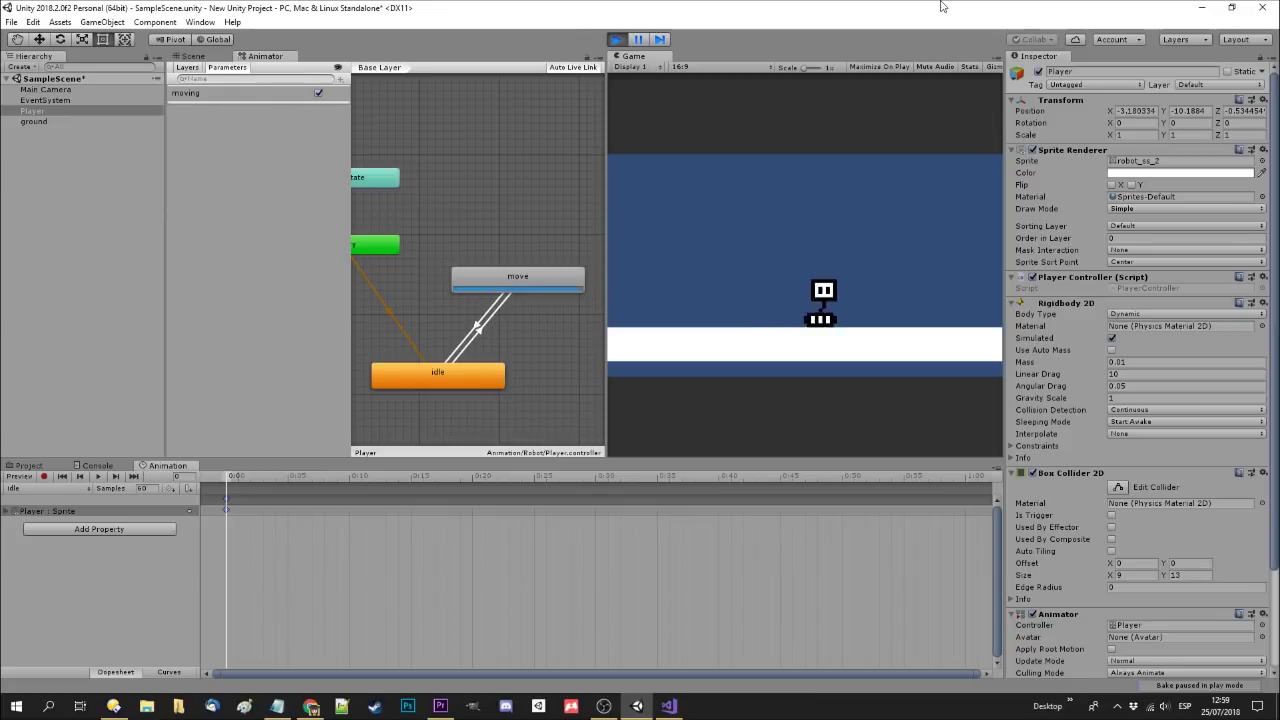
{"action": "key", "text": "Left"}
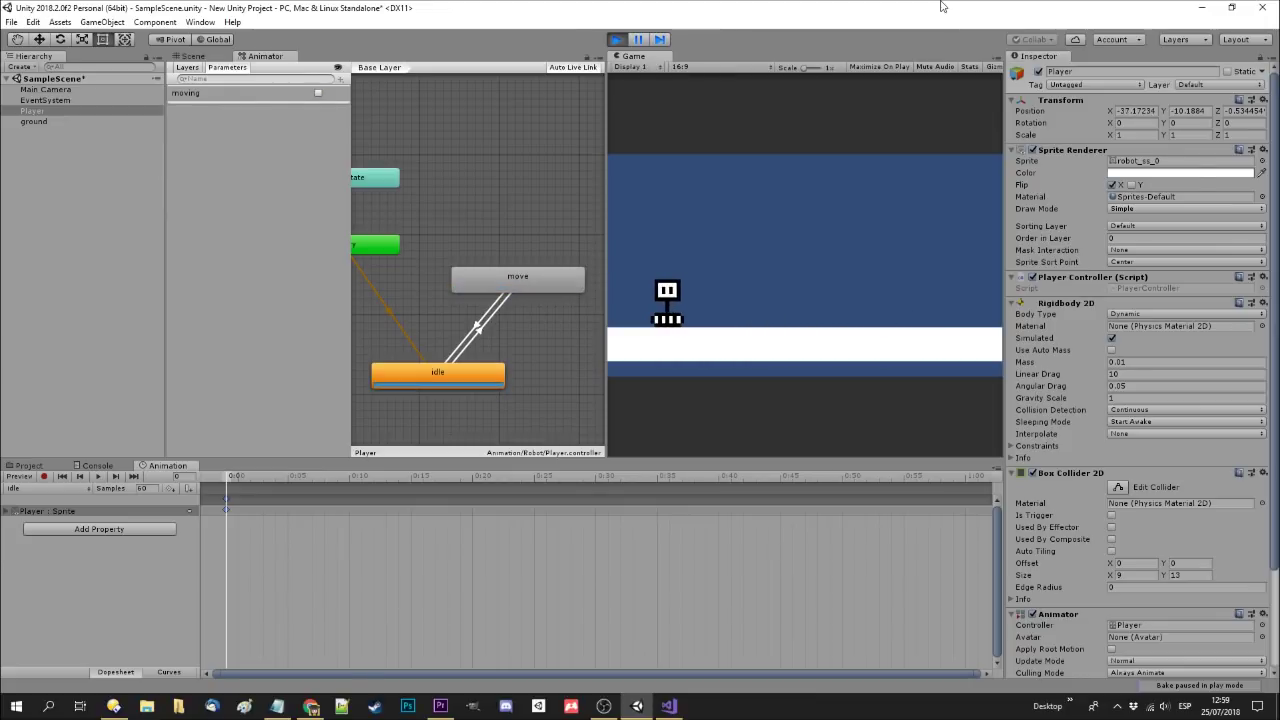
{"action": "key", "text": "ctrl+p"}
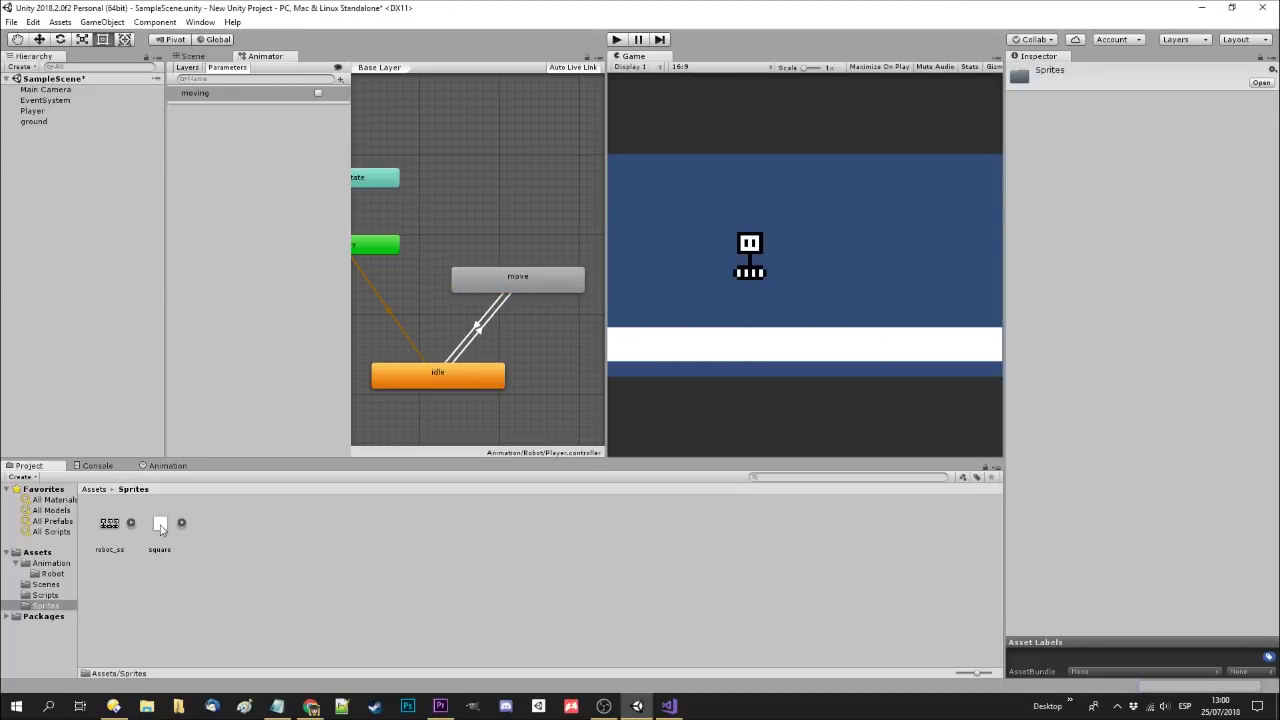
Place a square sprite in the scene, name it coin, and scale X and Y to 0.2
{"action": "left_click_drag", "start_coordinate": [160, 530], "coordinate": [90, 208]}
{"action": "left_click", "coordinate": [1081, 73]}
{"action": "type", "text": "col"}
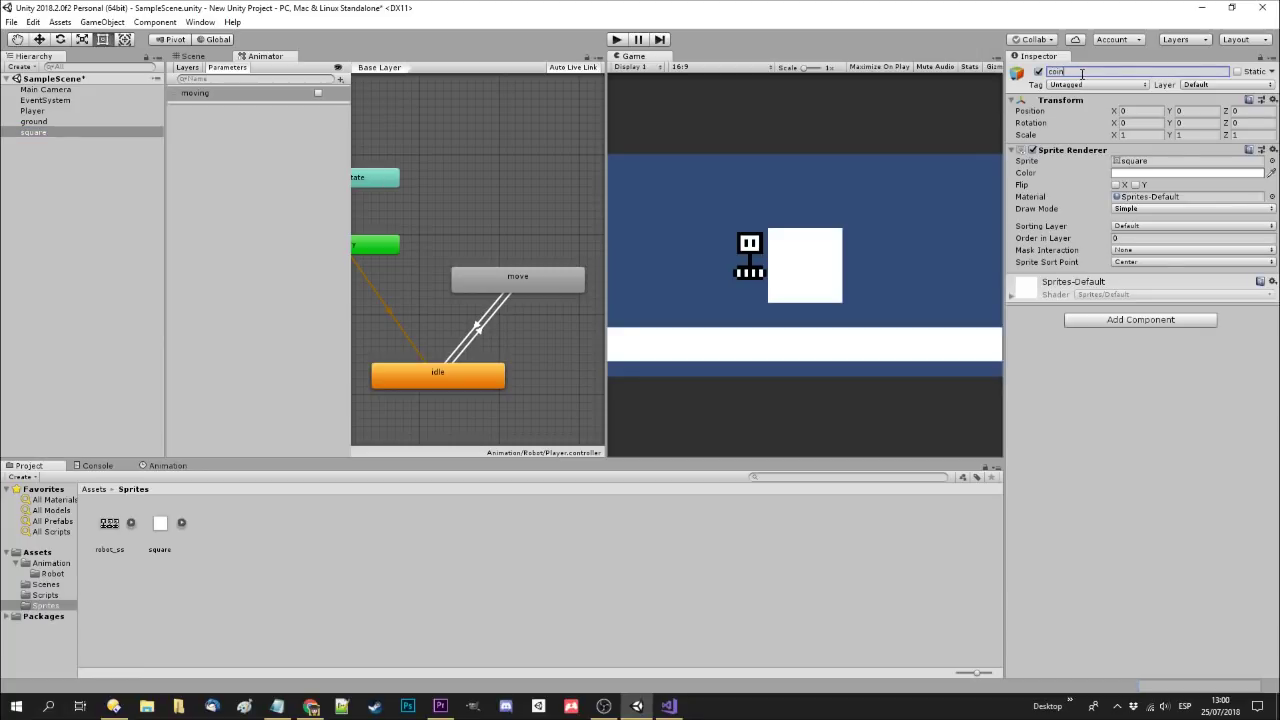
{"action": "left_click", "coordinate": [1122, 135]}
{"action": "type", "text": "0.2"}
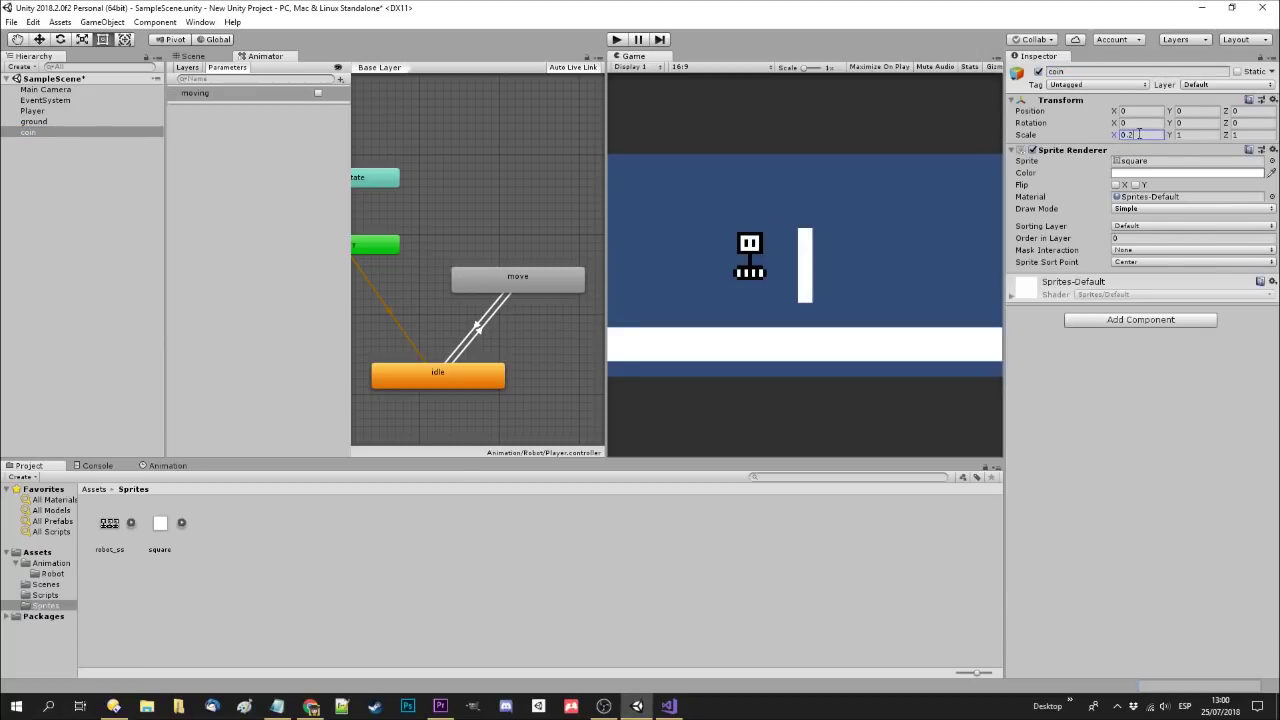
{"action": "left_click", "coordinate": [1190, 135]}
{"action": "type", "text": "0.2"}
Give the coin a Box Collider 2D with Is Trigger checked
{"action": "left_click", "coordinate": [1130, 320]}
{"action": "type", "text": "box"}
{"action": "left_click", "coordinate": [1131, 384]}
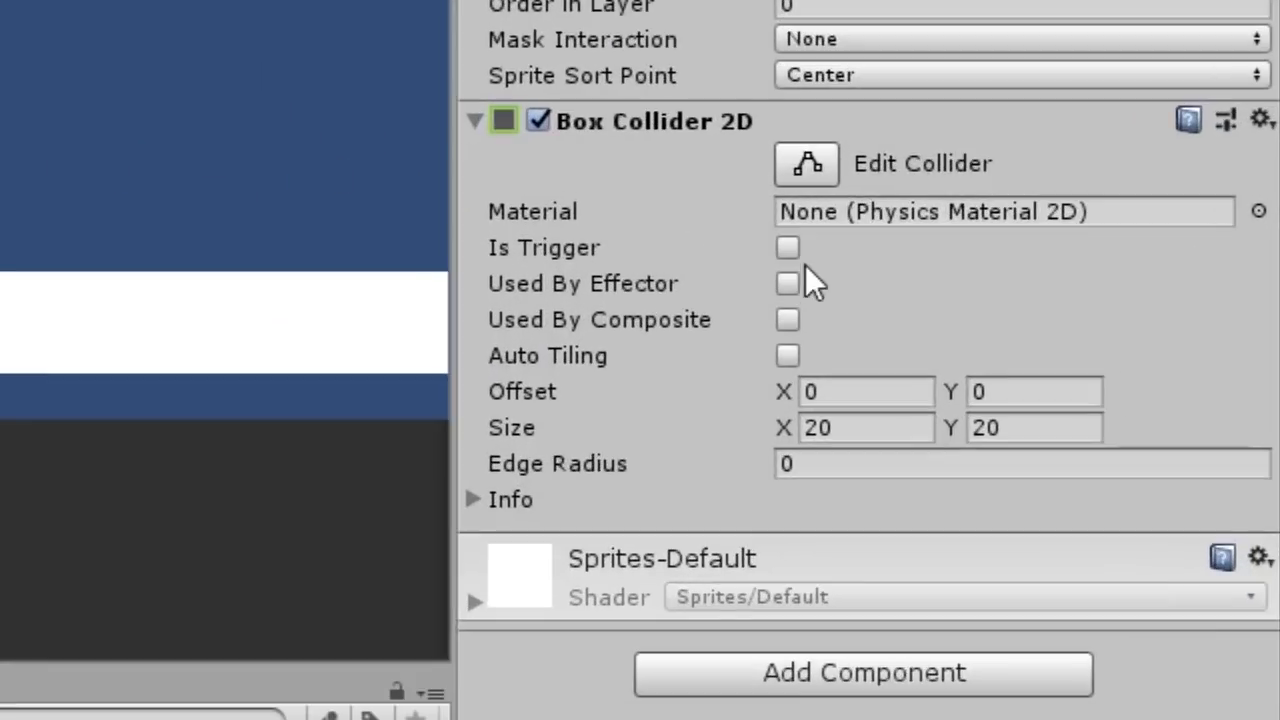
{"action": "left_click", "coordinate": [787, 248]}
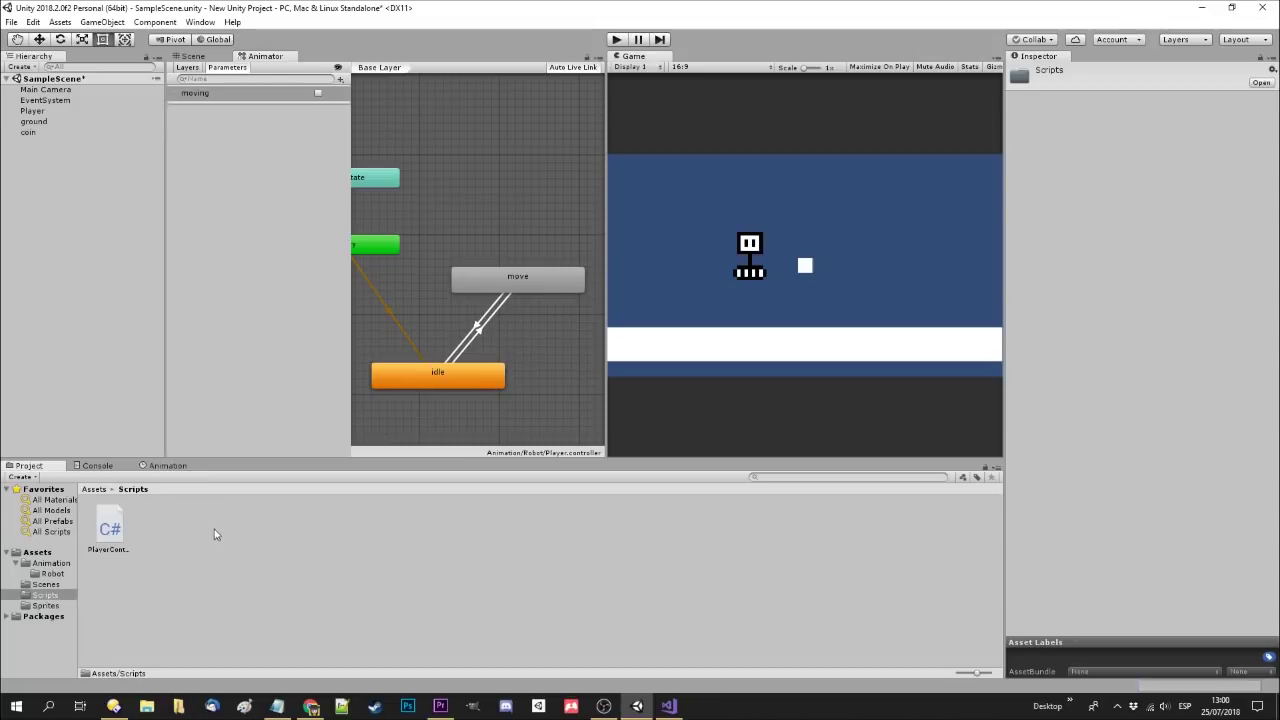
{"action": "right_click", "coordinate": [182, 523]}
Create a new C# script named CoinController
{"action": "mouse_move", "coordinate": [222, 215]}
{"action": "left_click", "coordinate": [410, 232]}
{"action": "type", "text": "CoinController"}
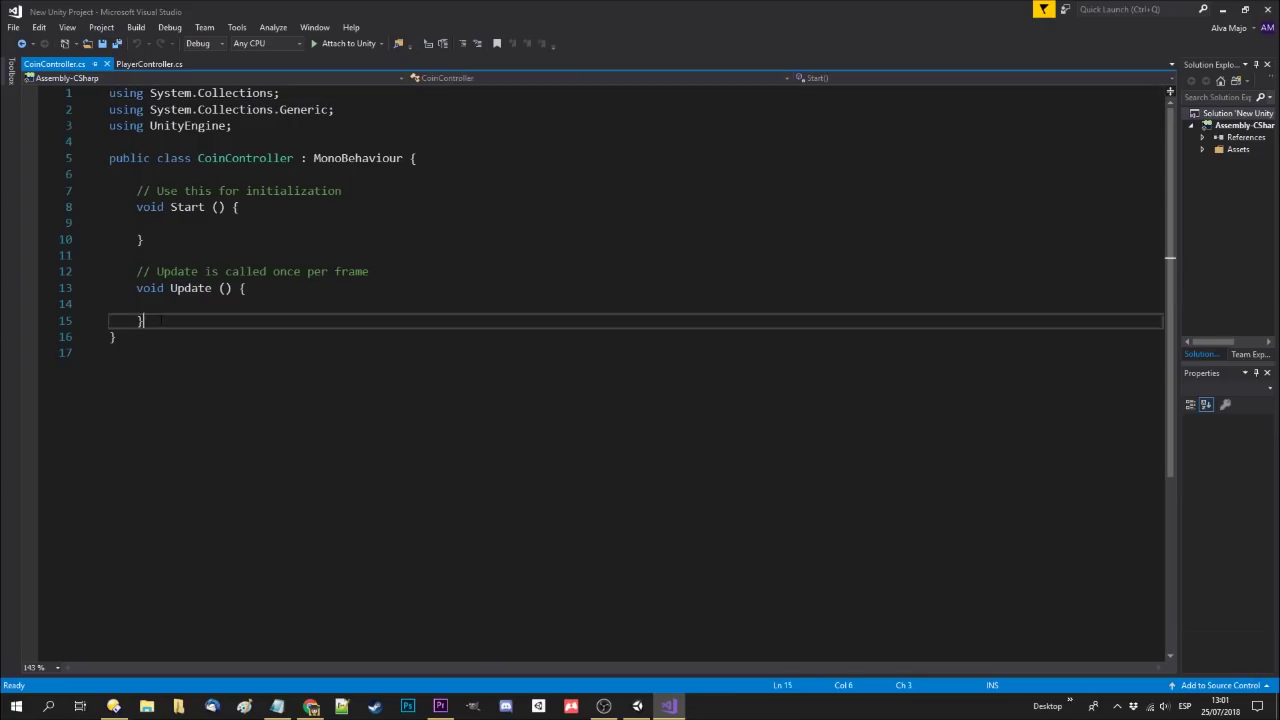
Replace Start and Update with OnTriggerEnter2D calling gameObject.SetActive(false), and save
{"action": "left_click_drag", "start_coordinate": [160, 320], "coordinate": [136, 191]}
{"action": "type", "text": "on"}
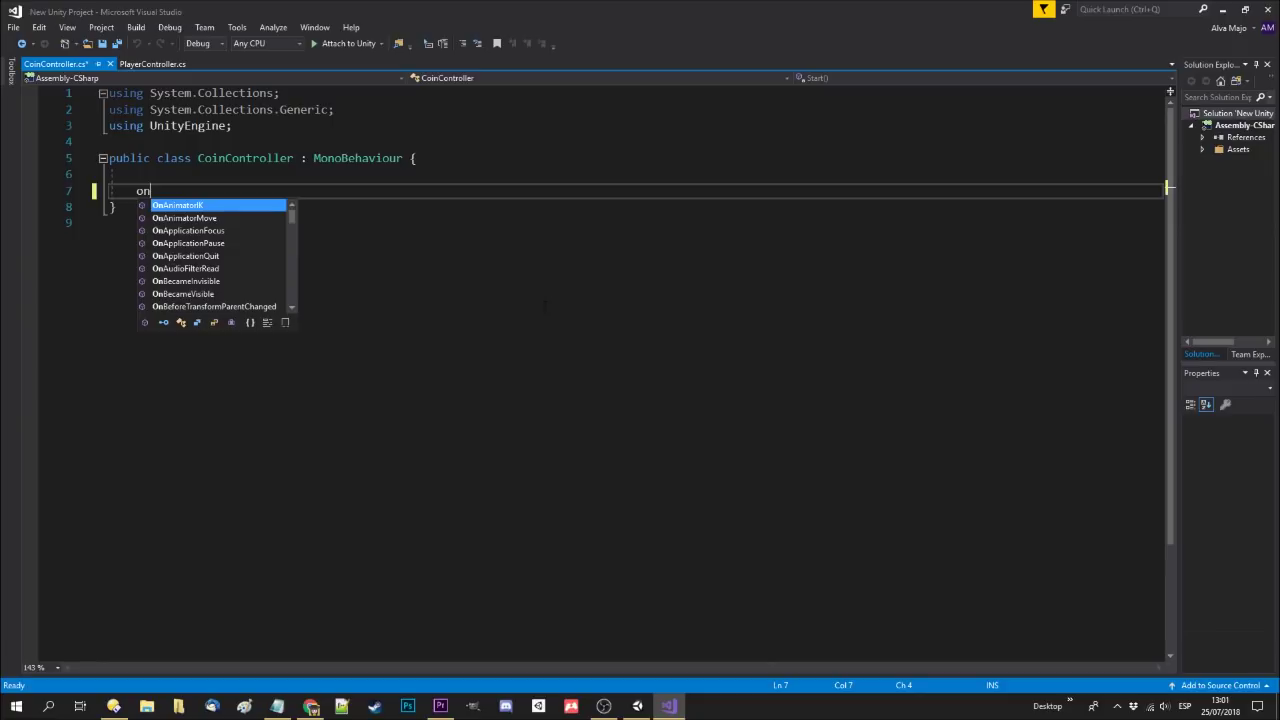
{"action": "type", "text": "tri"}
{"action": "key", "text": "Down"}
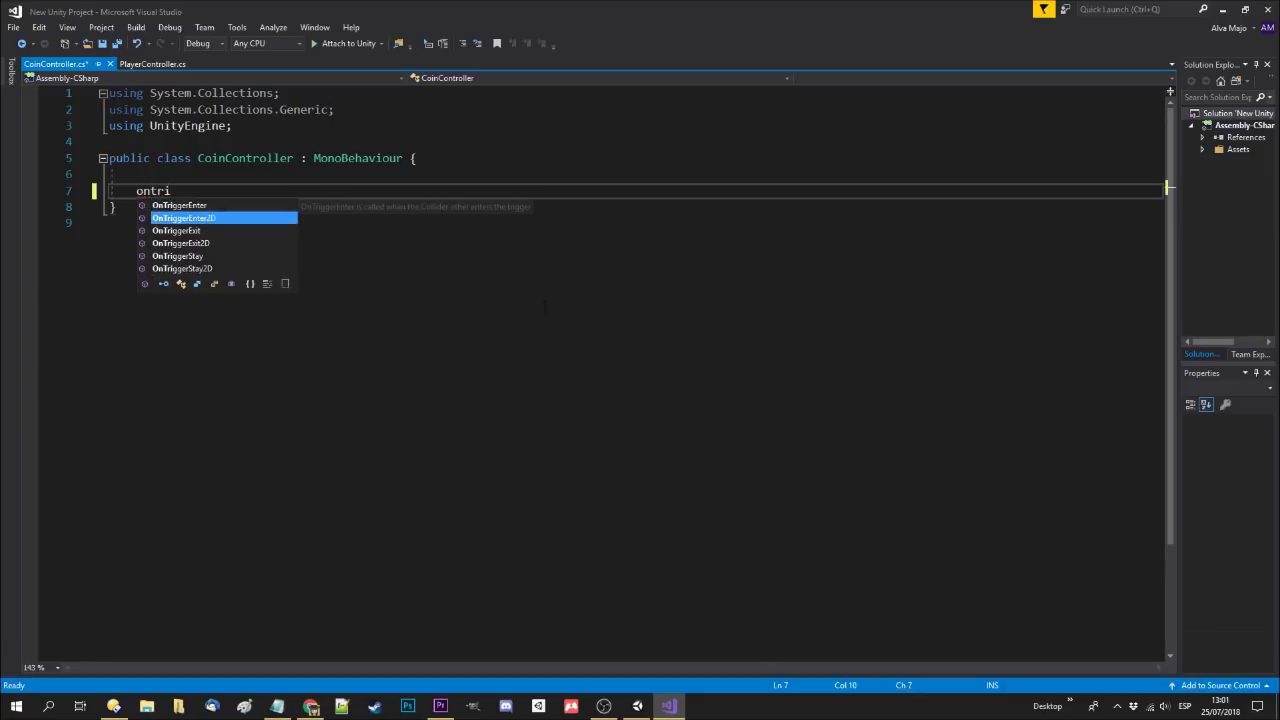
{"action": "key", "text": "Return"}
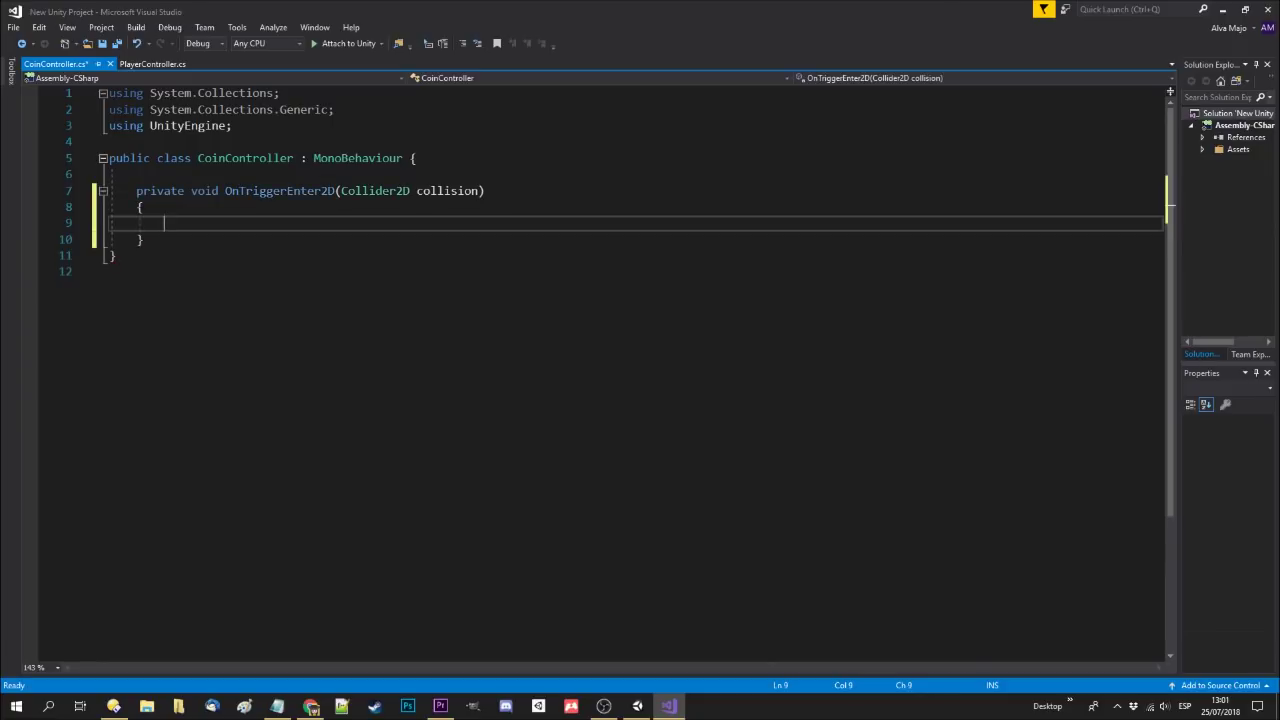
{"action": "type", "text": "game"}
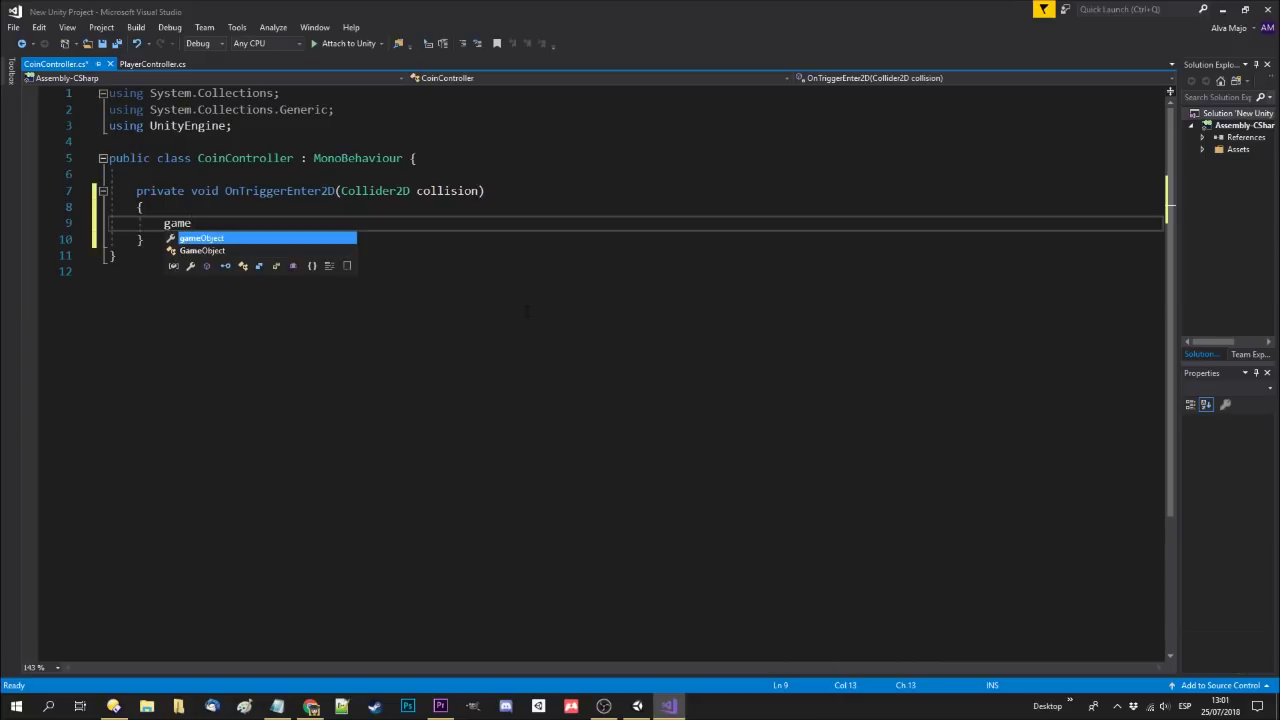
{"action": "type", "text": "Object.set"}
{"action": "key", "text": "Tab"}
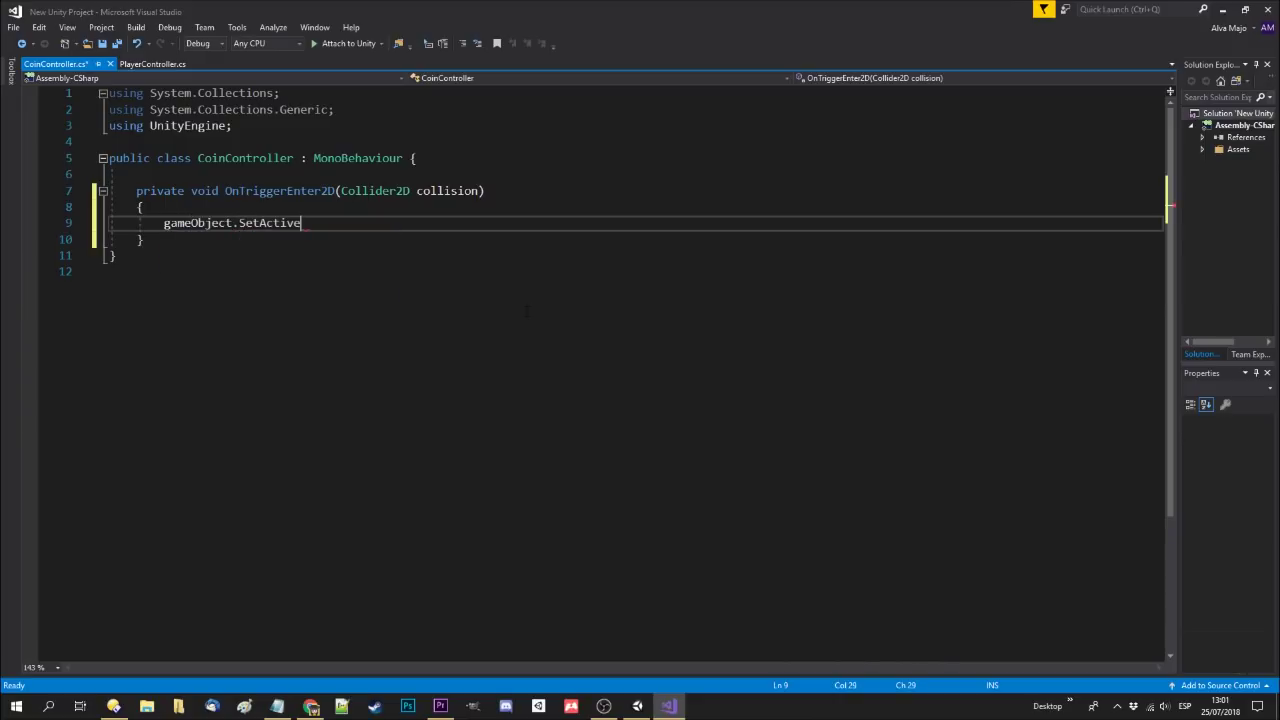
{"action": "type", "text": "(false)"}
{"action": "type", "text": ";"}
{"action": "key", "text": "ctrl+s"}
{"action": "key", "text": "alt+Tab"}
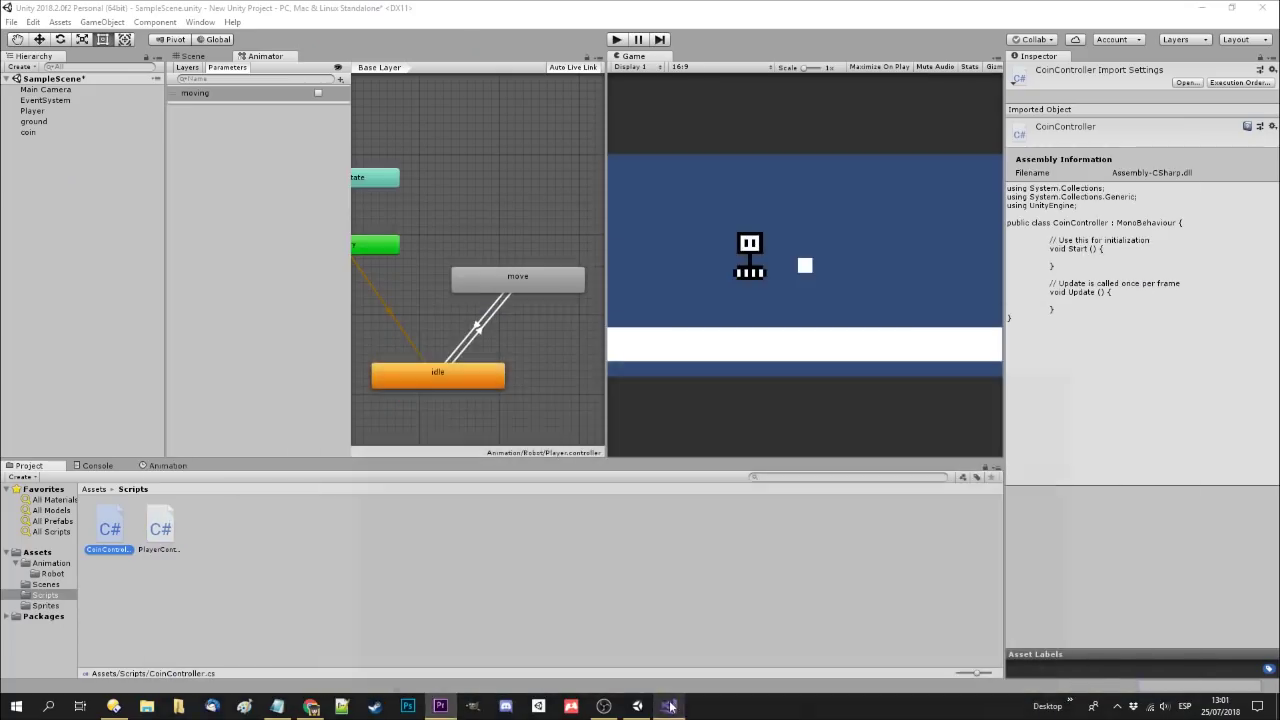
Attach CoinController to the coin and test that walking into it deactivates it
{"action": "left_click_drag", "start_coordinate": [110, 528], "coordinate": [35, 140]}
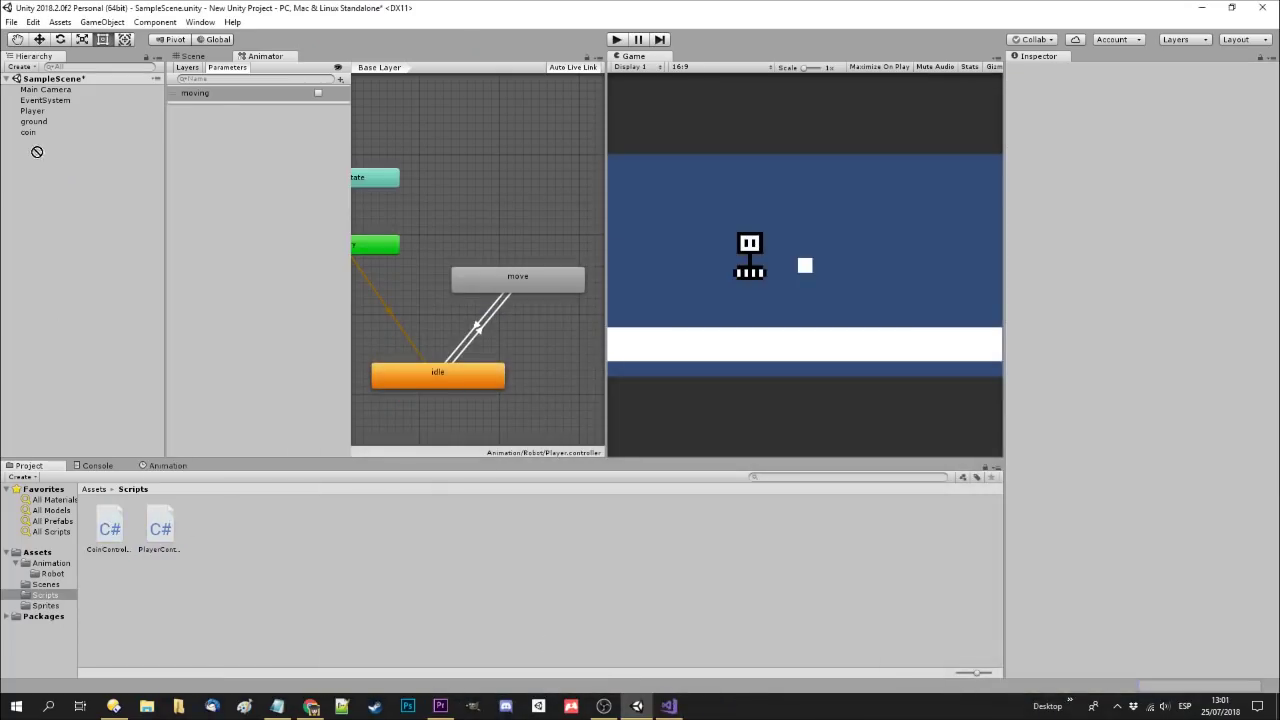
{"action": "key", "text": "ctrl+p"}
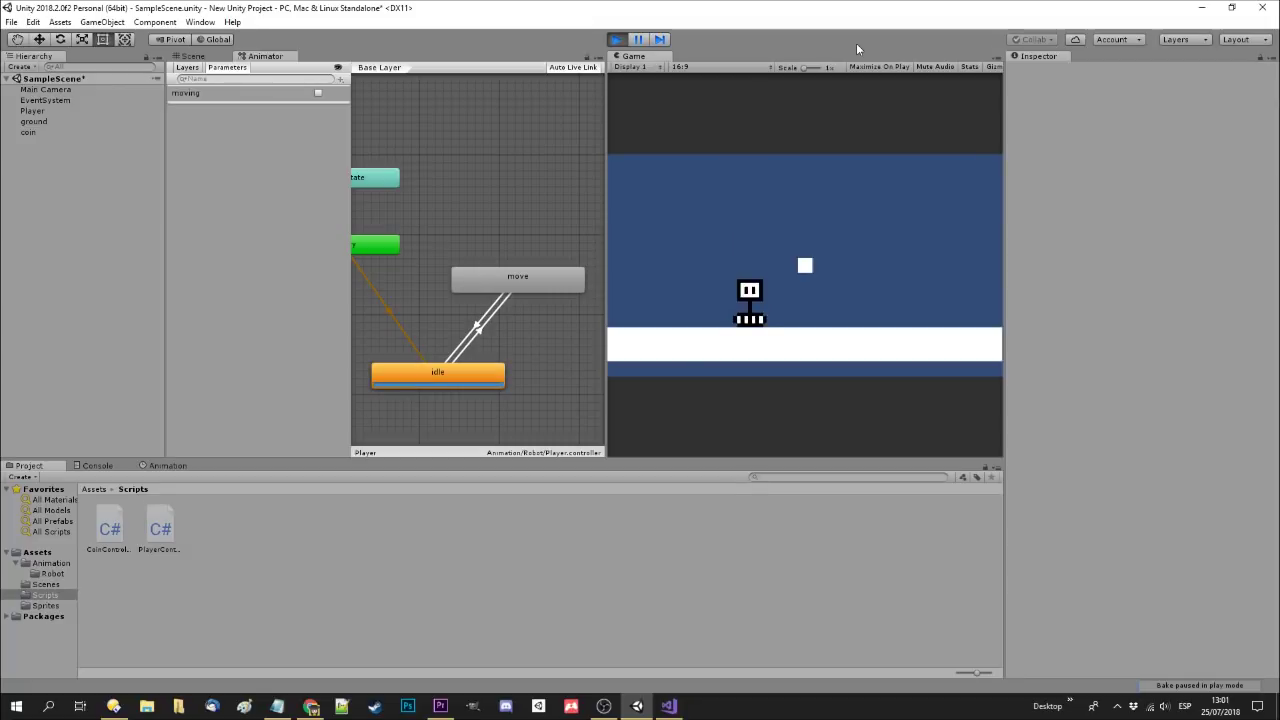
{"action": "key", "text": "Left"}
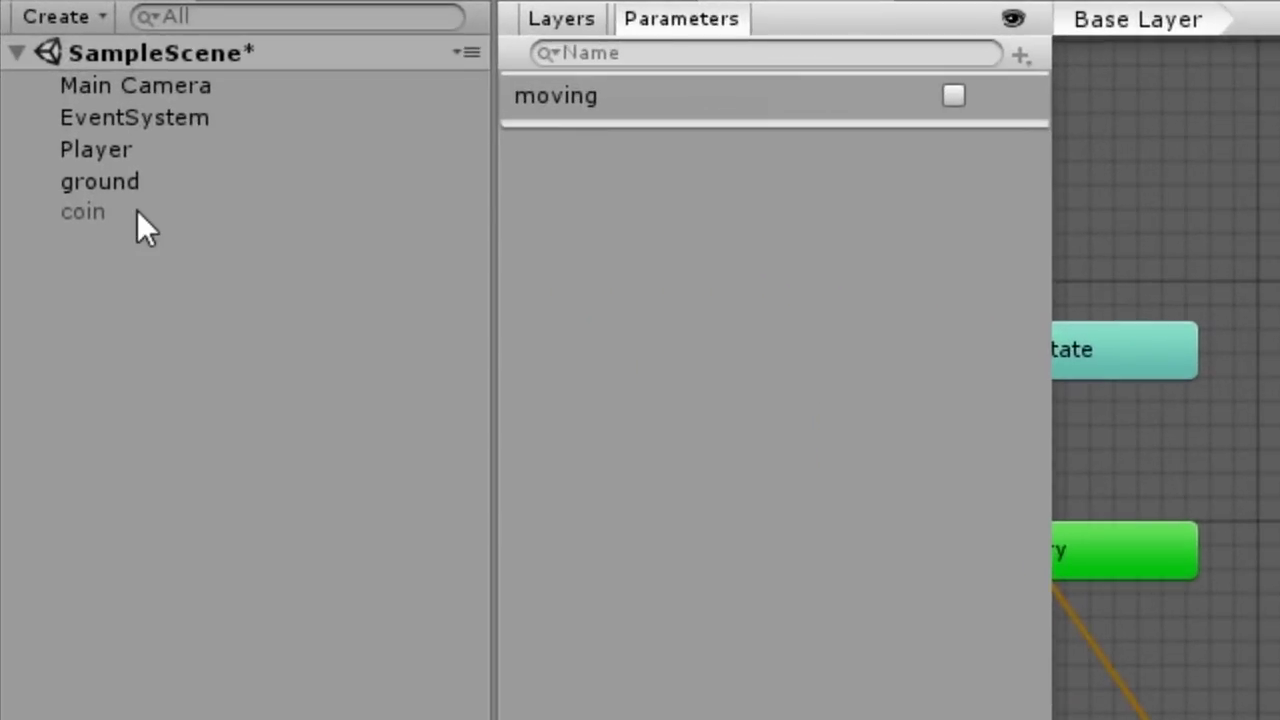
{"action": "left_click", "coordinate": [42, 132]}
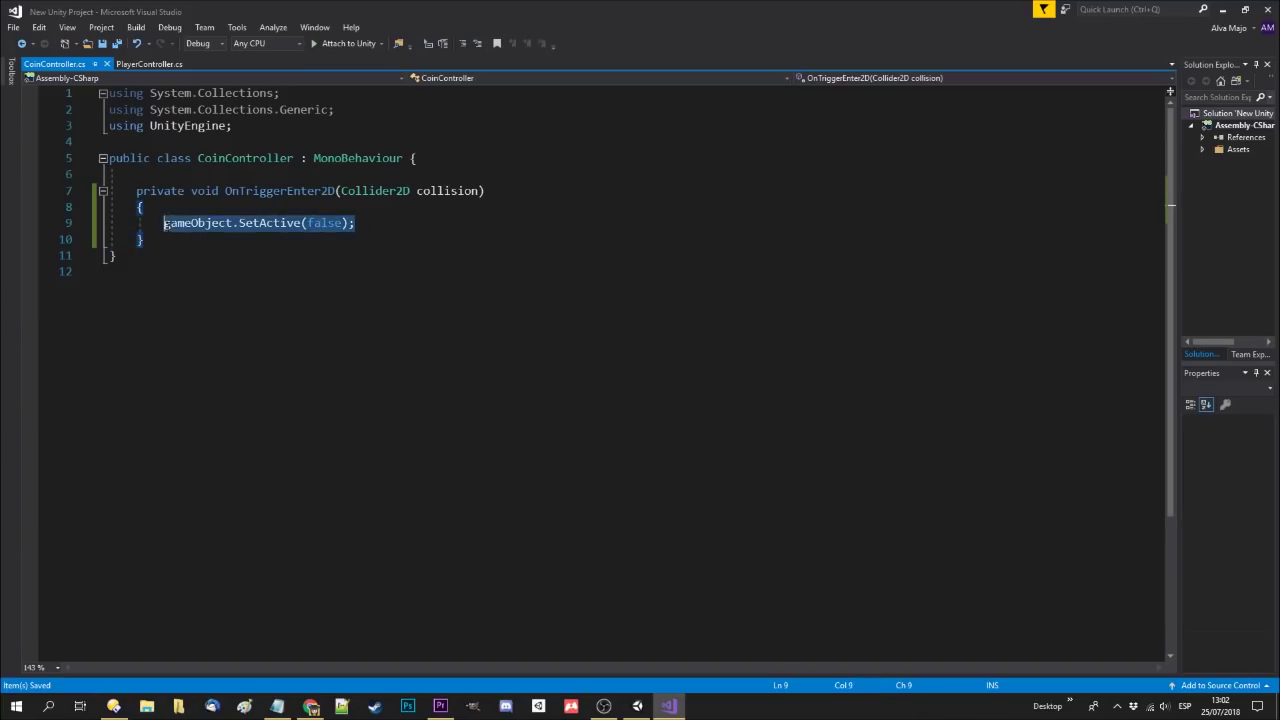
Change the handler to Destroy(gameObject), save, retest in Play mode, and stop
{"action": "type", "text": "Destro"}
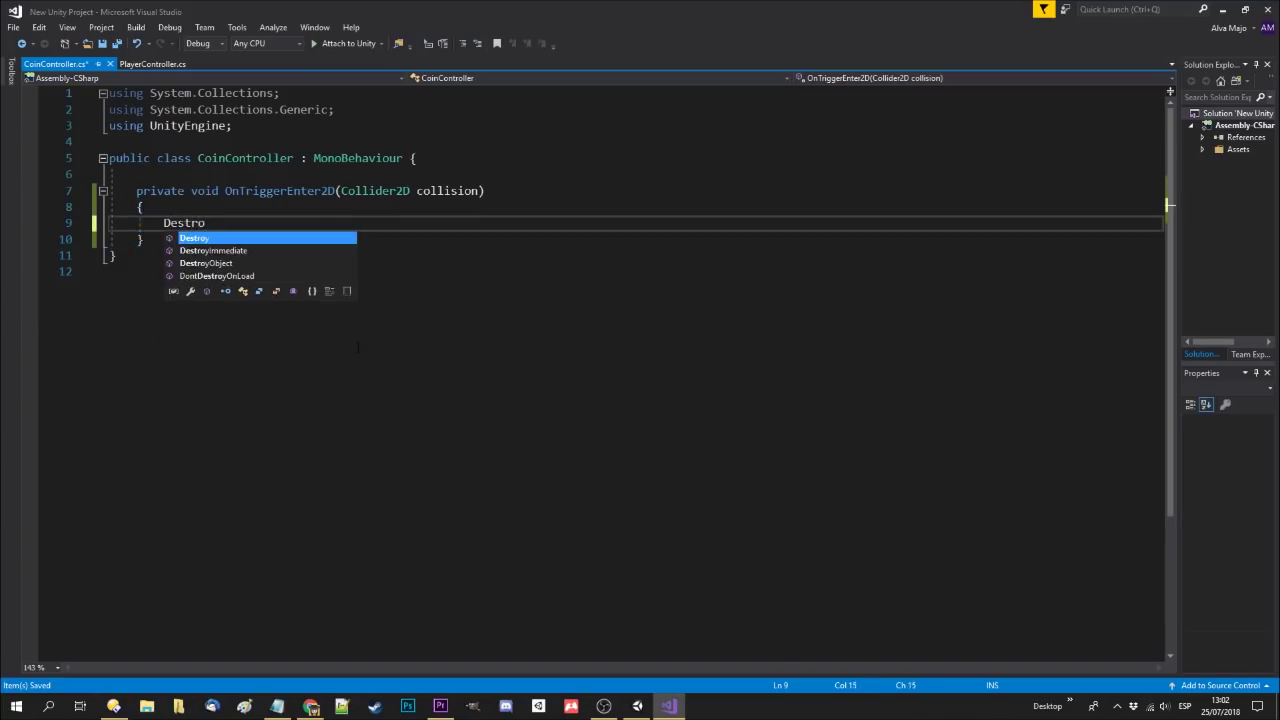
{"action": "type", "text": "y(game"}
{"action": "key", "text": "Tab"}
{"action": "type", "text": ")"}
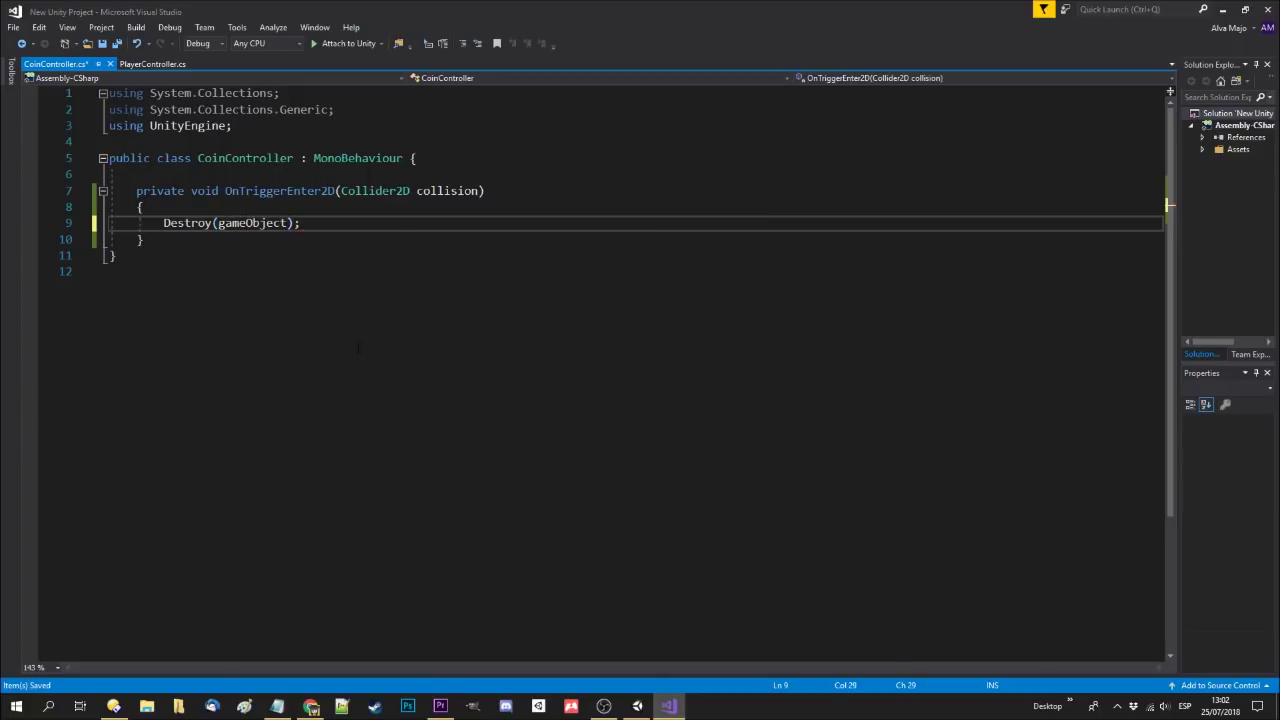
{"action": "key", "text": "alt+Tab"}
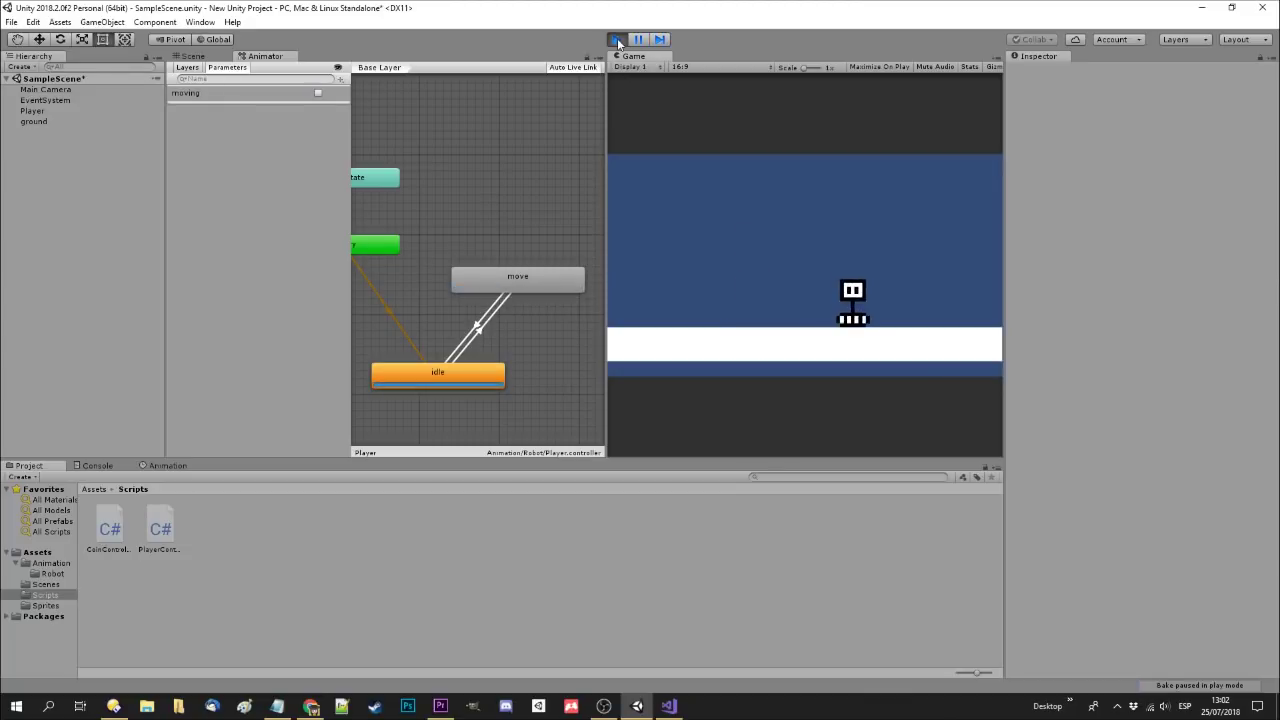
{"action": "key", "text": "Left"}
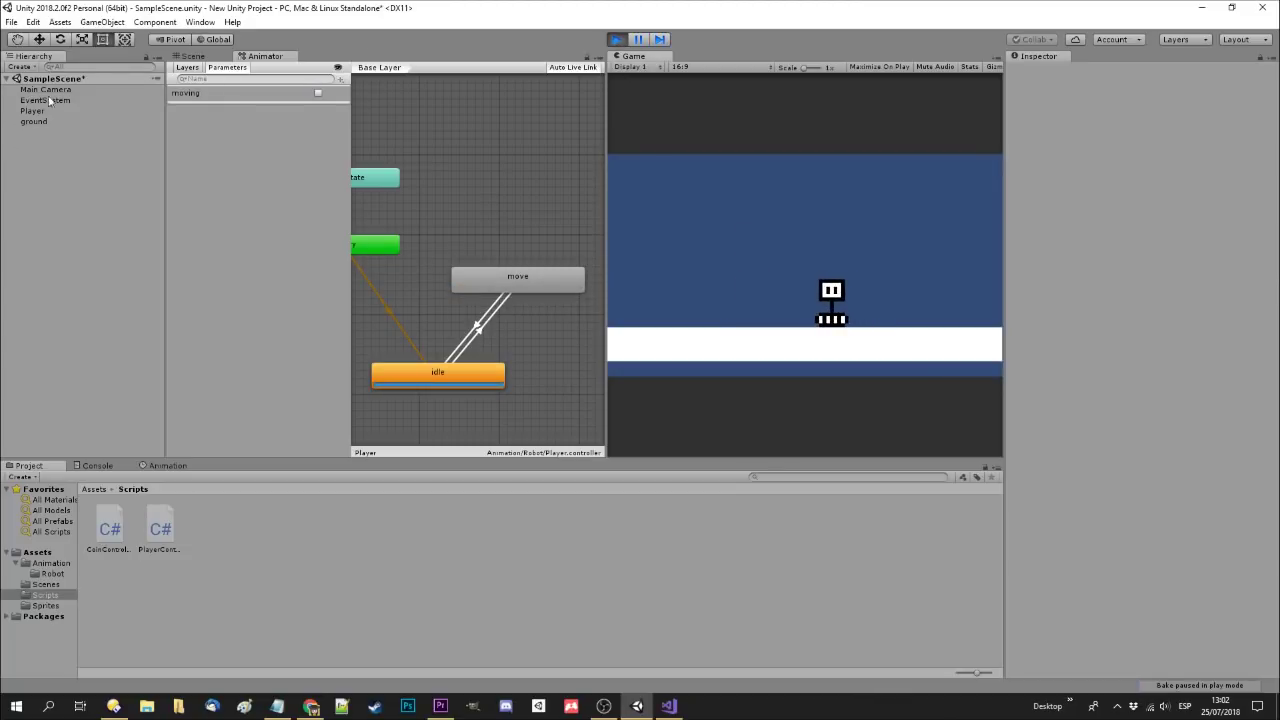
{"action": "left_click", "coordinate": [616, 40]}
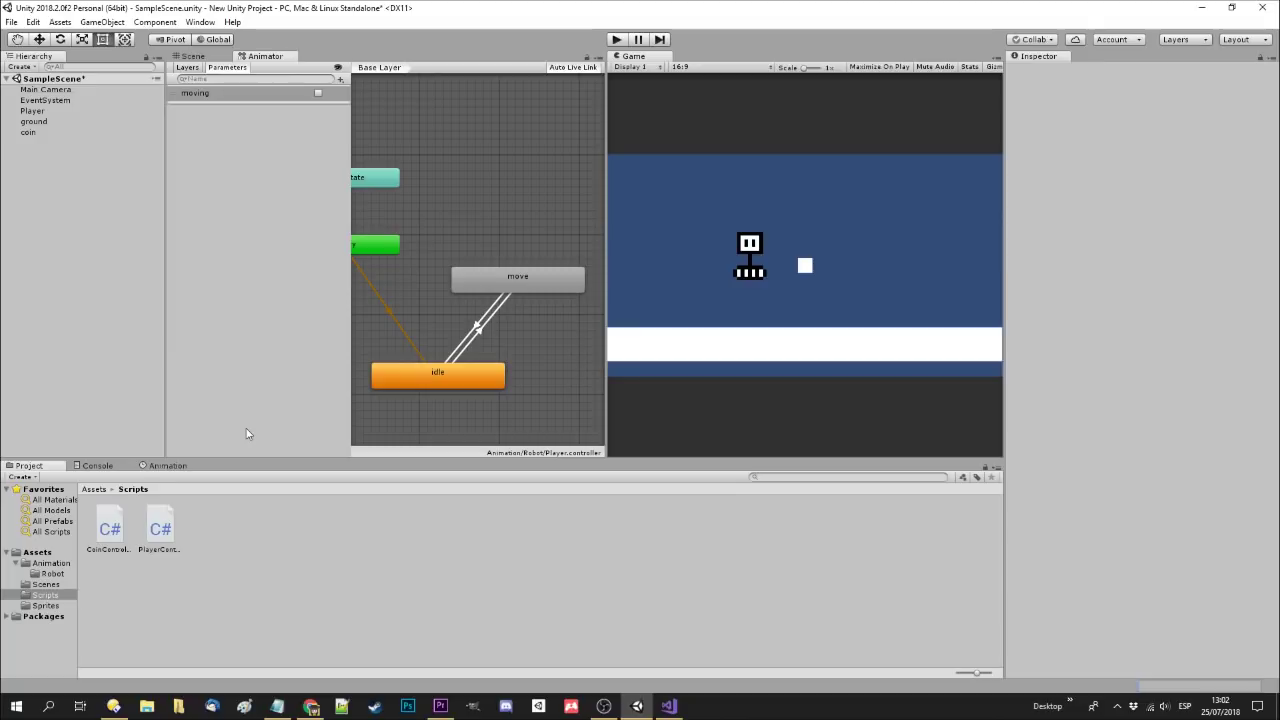
Create a Prefabs folder in Assets and turn the coin into a prefab there
{"action": "left_click", "coordinate": [93, 489]}
{"action": "right_click", "coordinate": [315, 528]}
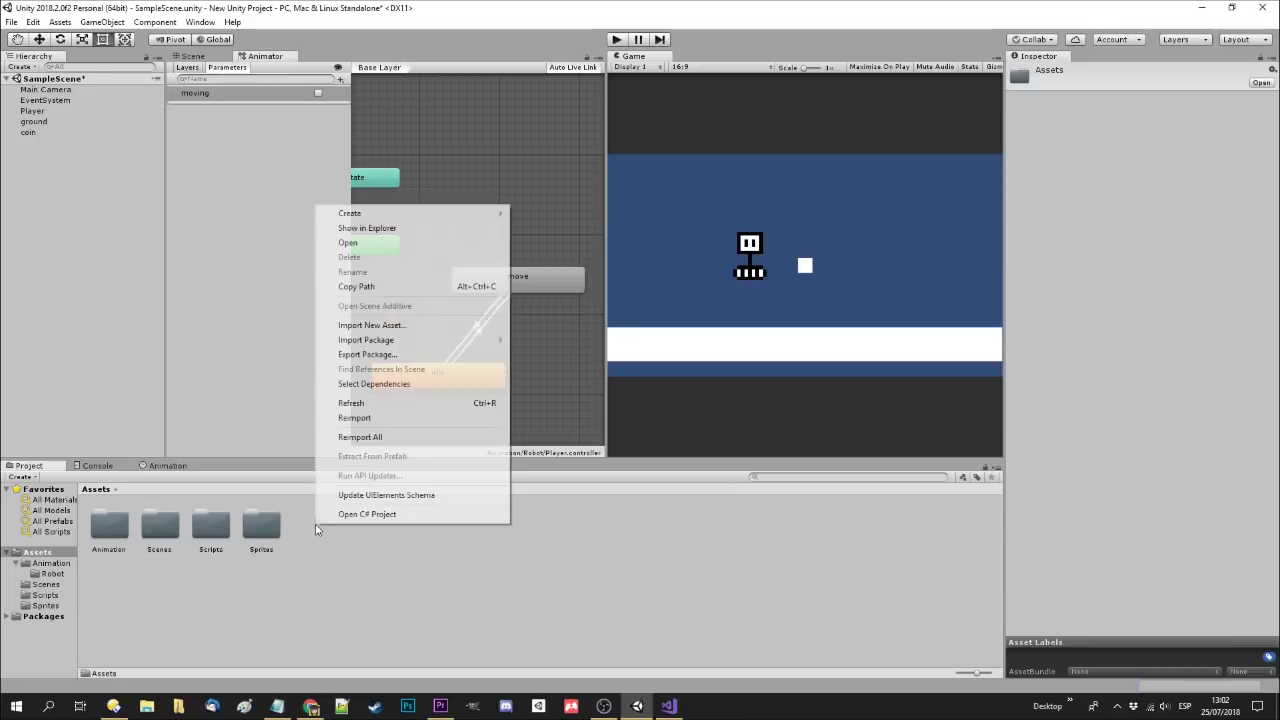
{"action": "mouse_move", "coordinate": [366, 216]}
{"action": "left_click", "coordinate": [540, 218]}
{"action": "type", "text": "Prefab"}
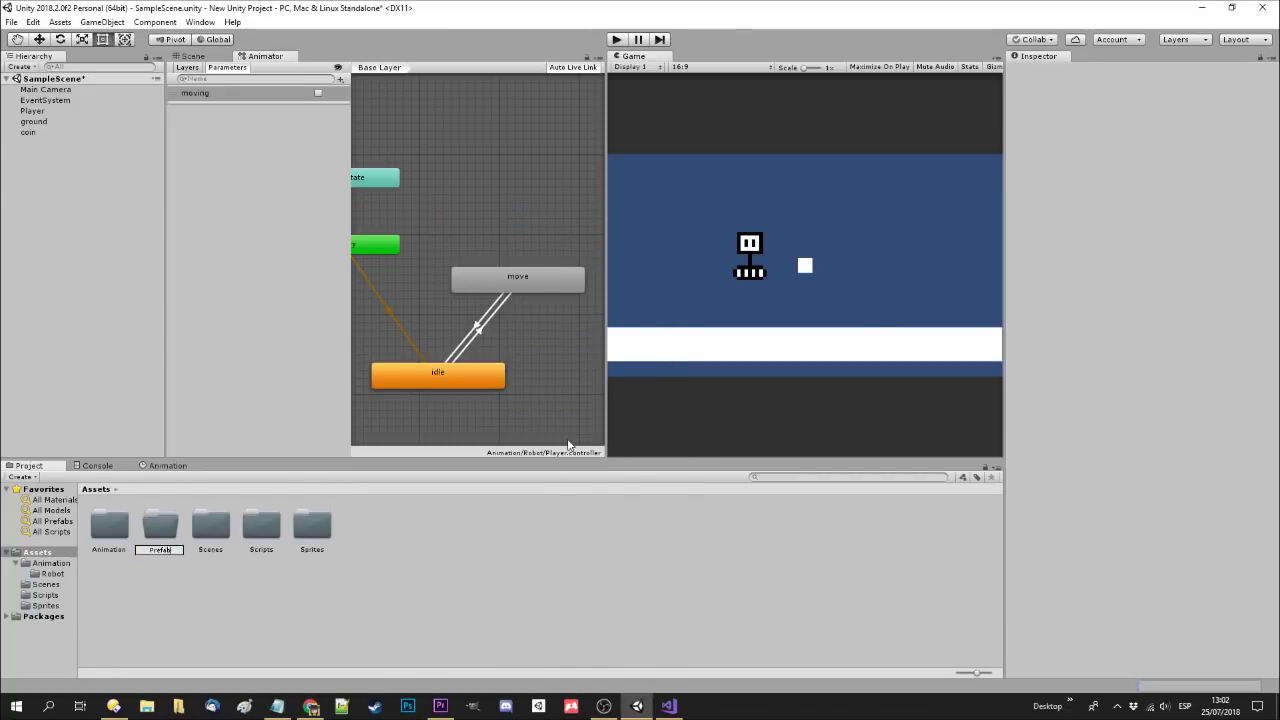
{"action": "type", "text": "s"}
{"action": "key", "text": "Return"}
{"action": "left_click_drag", "start_coordinate": [35, 135], "coordinate": [166, 537]}
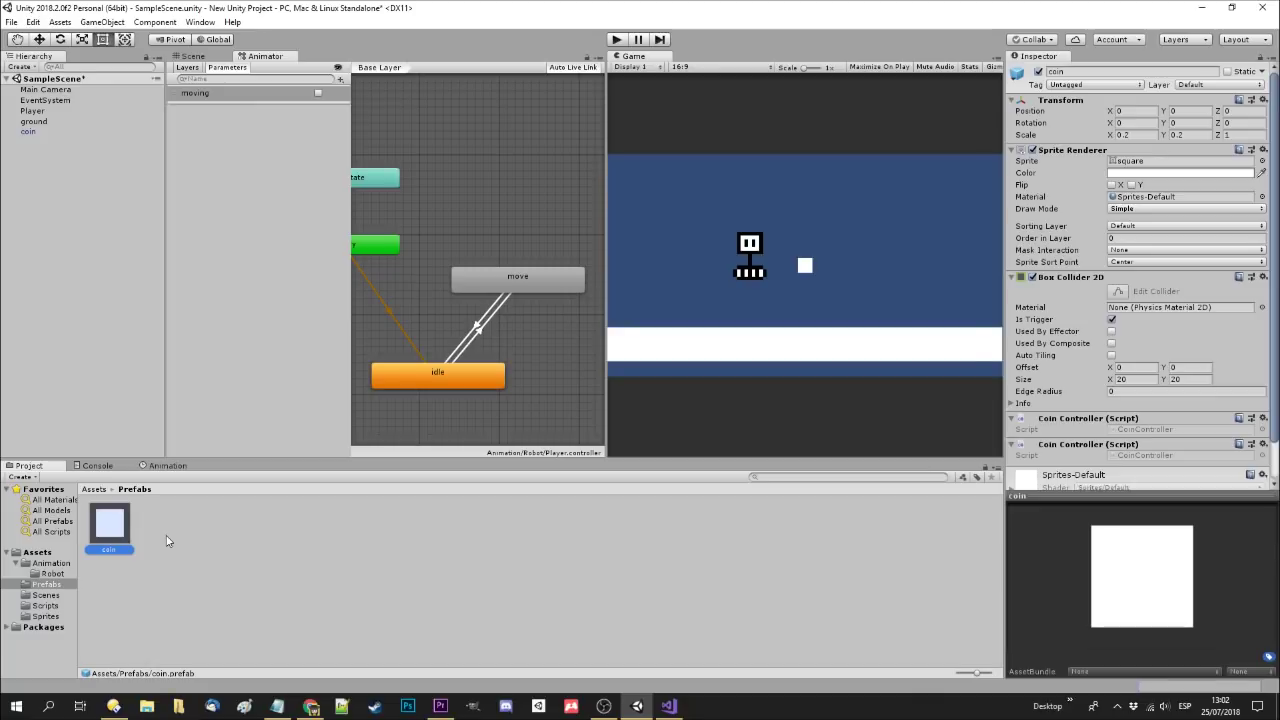
Colour the coin prefab's sprite fully saturated yellow (FFD900) and deselect it
{"action": "left_click", "coordinate": [110, 530]}
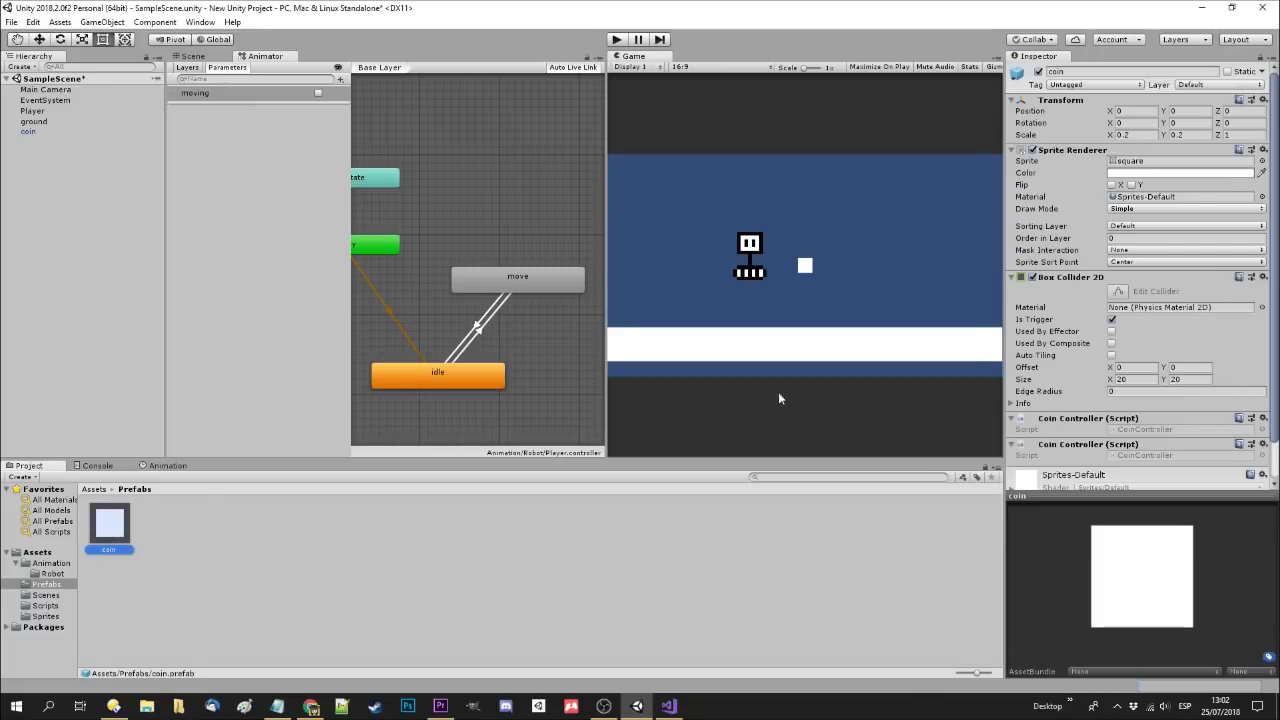
{"action": "left_click", "coordinate": [1220, 173]}
{"action": "left_click", "coordinate": [464, 225]}
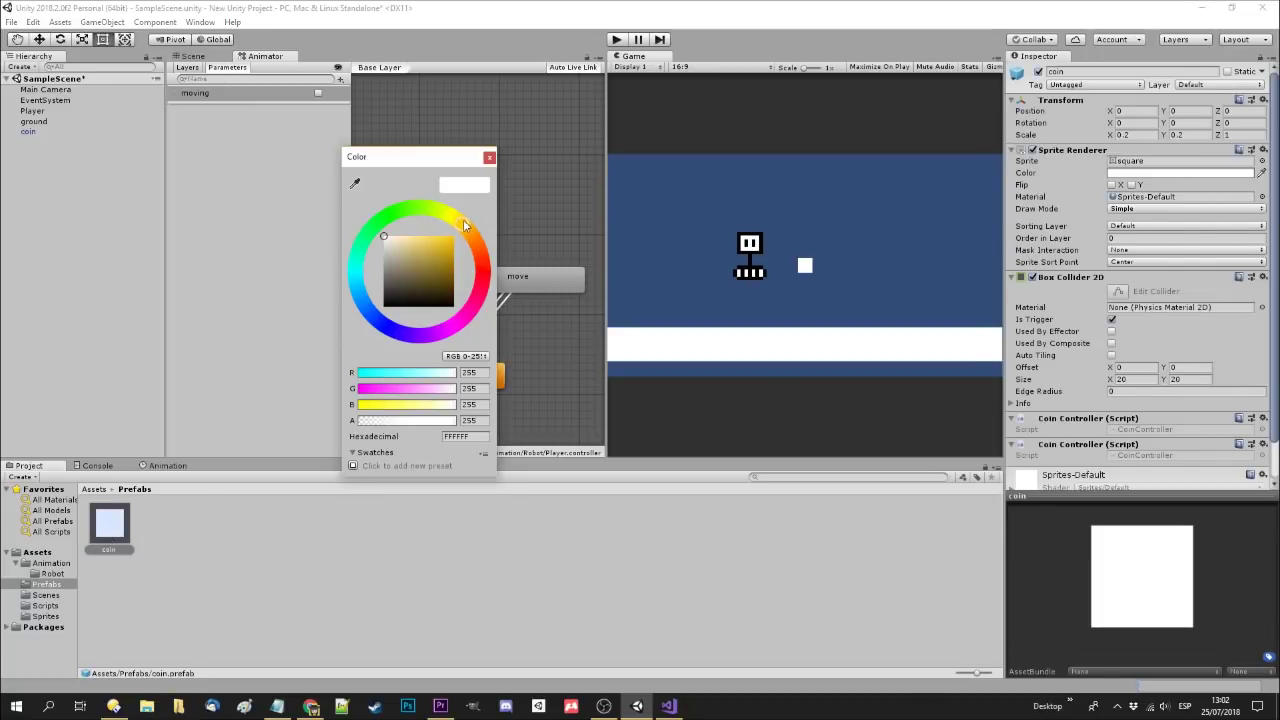
{"action": "left_click", "coordinate": [453, 236]}
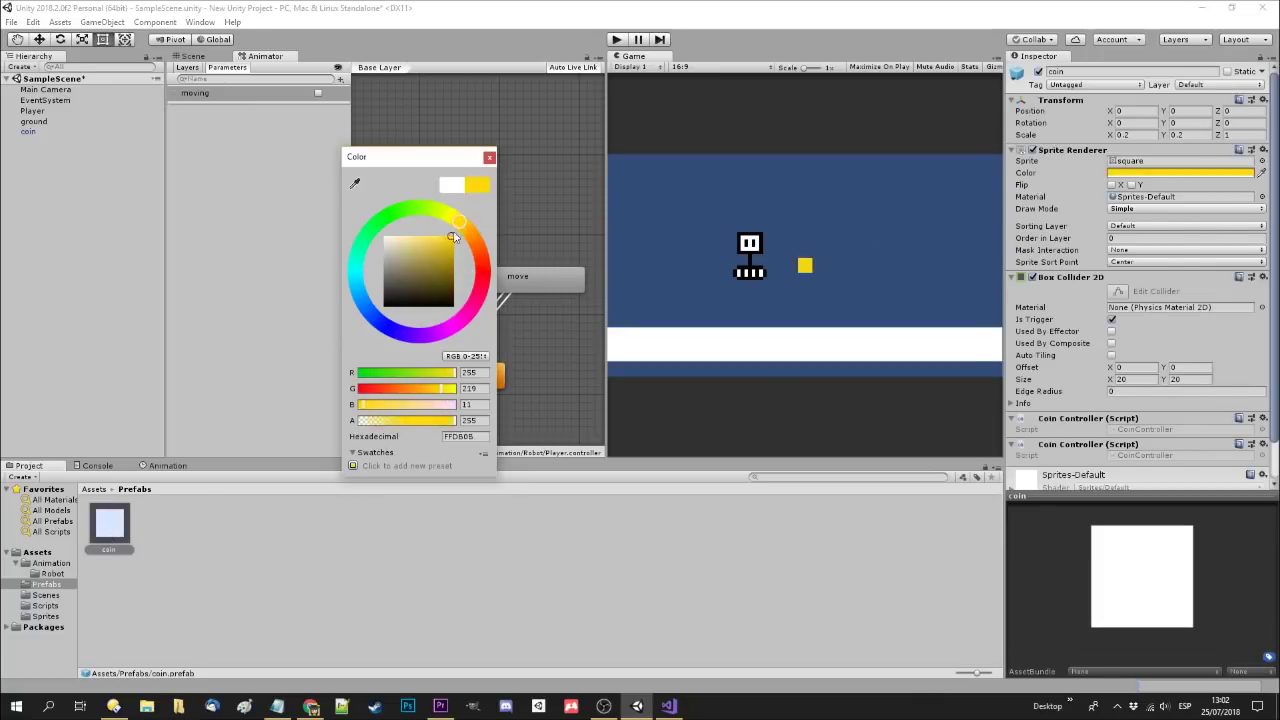
{"action": "left_click", "coordinate": [490, 158]}
{"action": "left_click", "coordinate": [476, 552]}
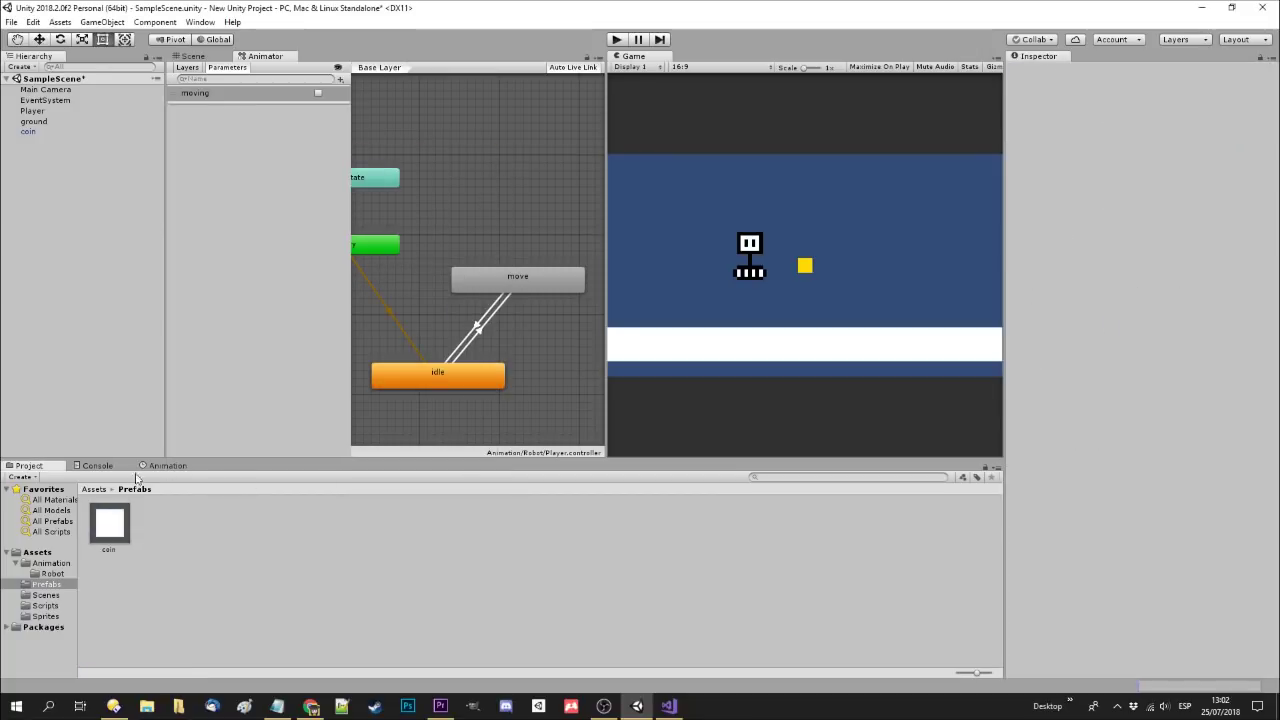
{"action": "left_click", "coordinate": [45, 605]}
Create a C# script named CoinSpawner in Scripts and open it in Visual Studio
{"action": "right_click", "coordinate": [236, 527]}
{"action": "mouse_move", "coordinate": [302, 220]}
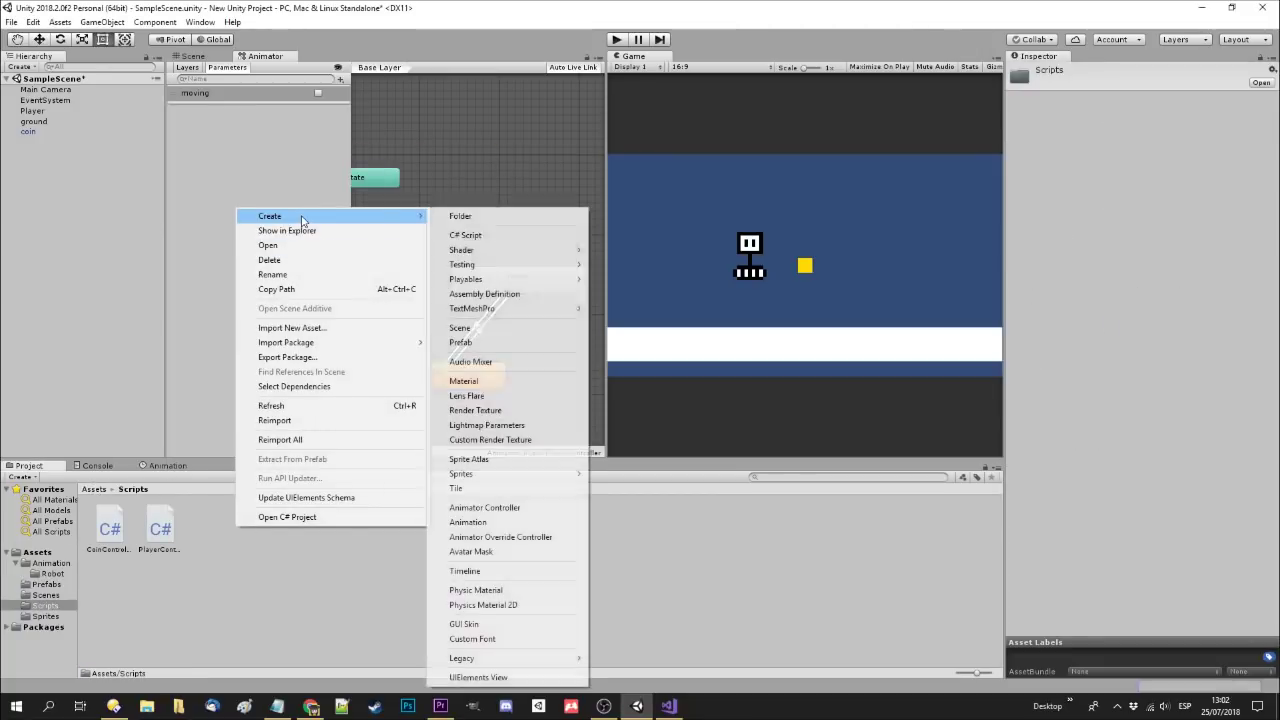
{"action": "left_click", "coordinate": [505, 236]}
{"action": "type", "text": "Co"}
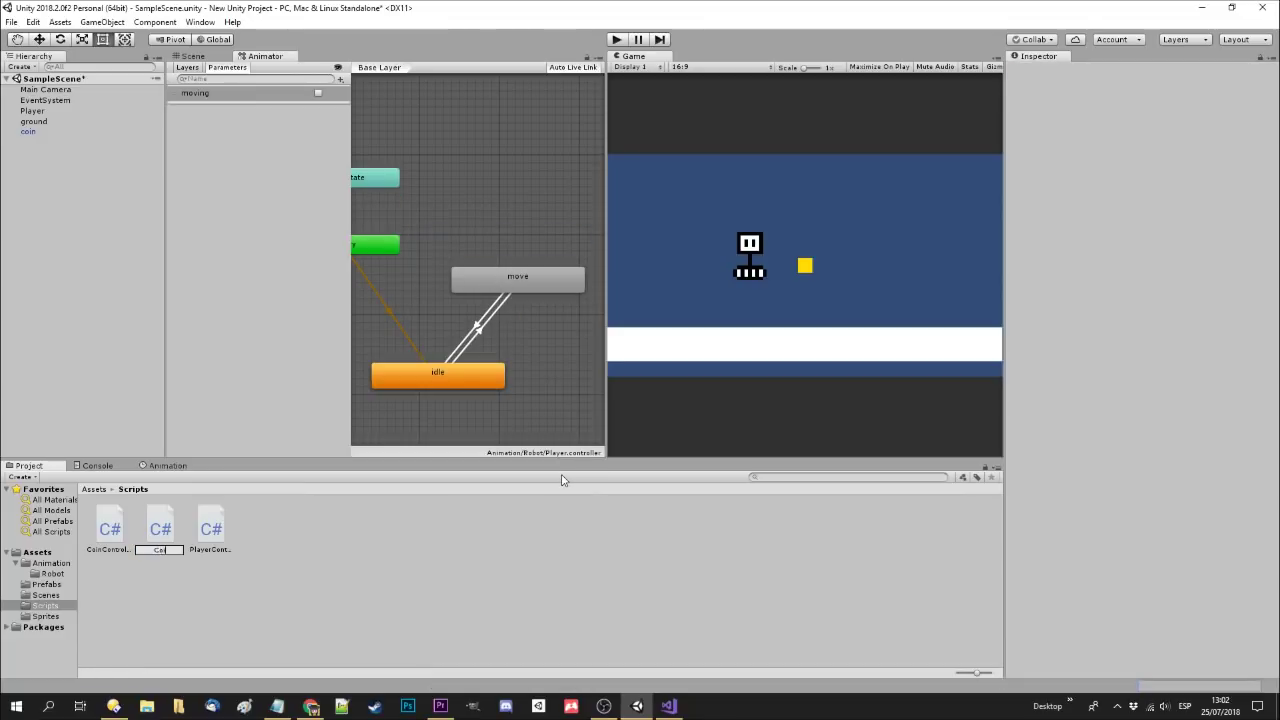
{"action": "key", "text": "Return"}
{"action": "double_click", "coordinate": [160, 528]}
Delete the Start method and declare a float timer field
{"action": "left_click_drag", "start_coordinate": [108, 190], "coordinate": [145, 240]}
{"action": "key", "text": "Delete"}
{"action": "key", "text": "Return"}
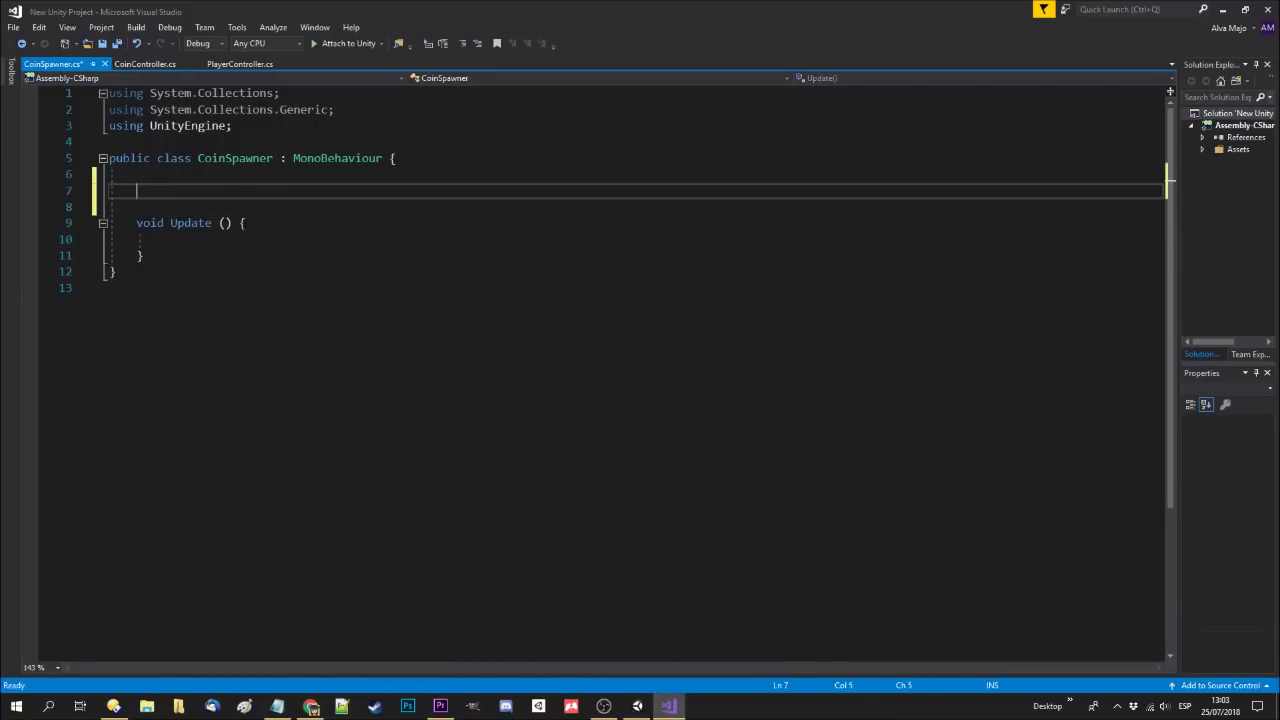
{"action": "type", "text": "flo"}
{"action": "type", "text": "time"}
In Update, add timer += Time.deltaTime
{"action": "left_click", "coordinate": [512, 227]}
{"action": "key", "text": "Return"}
{"action": "type", "text": "timer += Time.del"}
{"action": "key", "text": "Tab"}
{"action": "key", "text": "Down"}
Add an if (timer >= 2f) block that resets the timer, and save
{"action": "key", "text": "Return"}
{"action": "type", "text": "if(ti"}
{"action": "key", "text": "Tab"}
{"action": "type", "text": ">= 2f)"}
{"action": "key", "text": "Return"}
{"action": "type", "text": "{"}
{"action": "key", "text": "Return"}
{"action": "type", "text": "timer"}
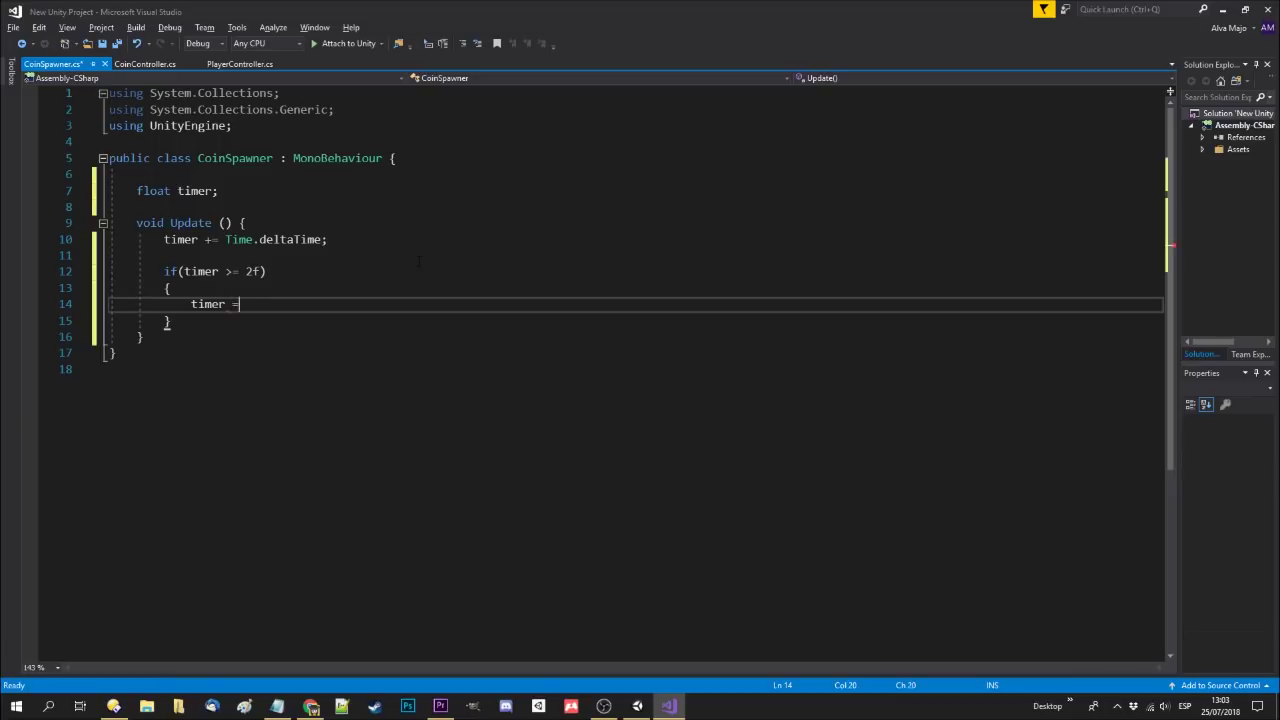
{"action": "type", "text": "0;"}
{"action": "key", "text": "ctrl+s"}
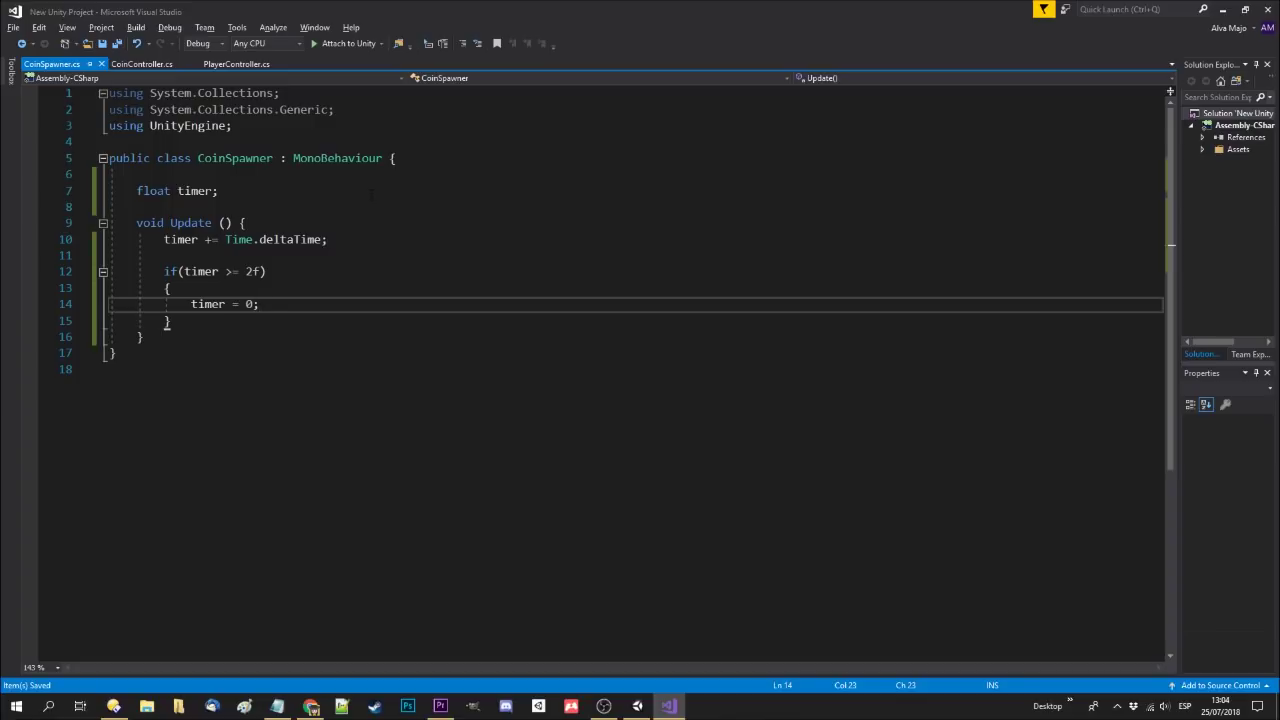
Declare a public GameObject coinPrefab field, save, and return to Unity
{"action": "left_click", "coordinate": [191, 191]}
{"action": "key", "text": "Return"}
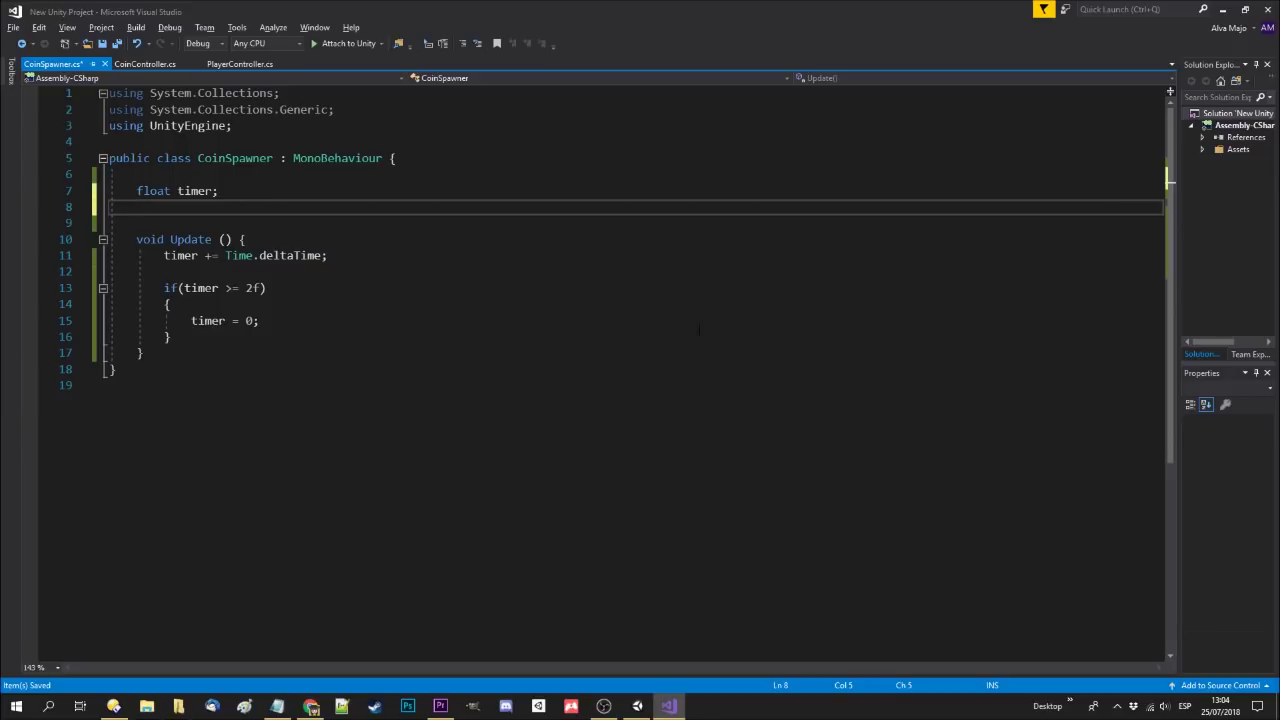
{"action": "type", "text": "public Gam"}
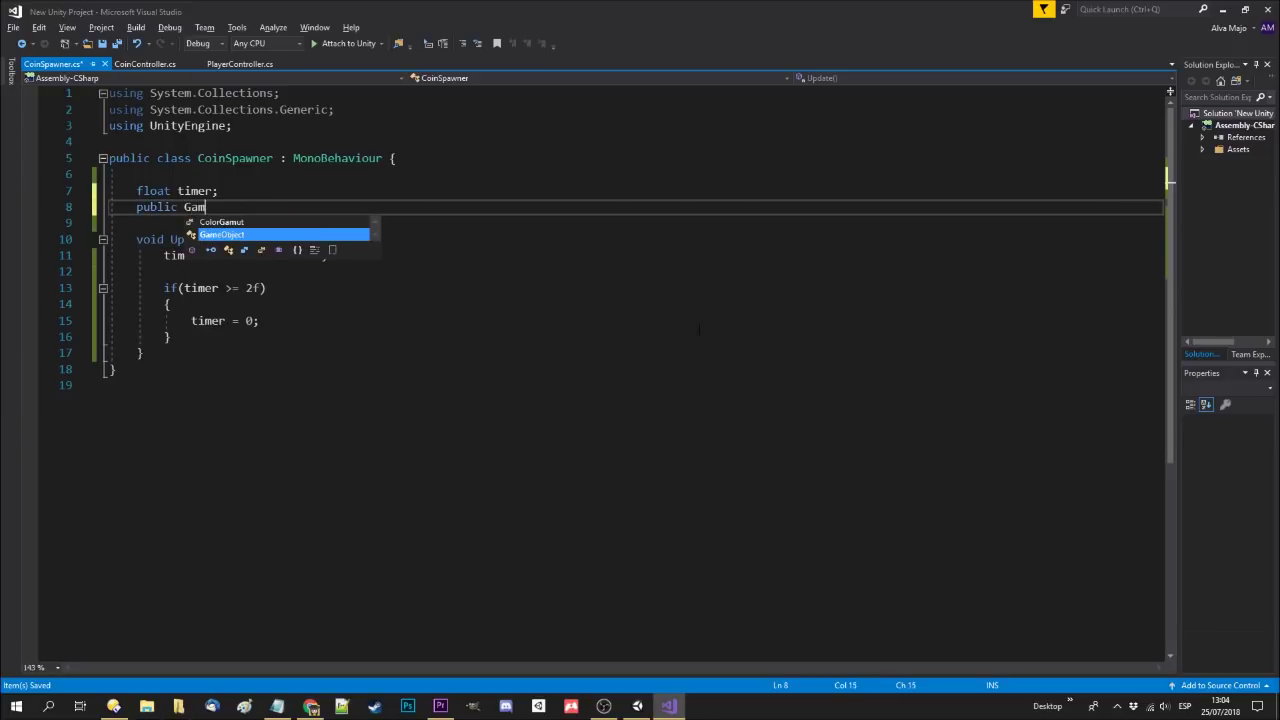
{"action": "key", "text": "Tab"}
{"action": "type", "text": "oinPrefab"}
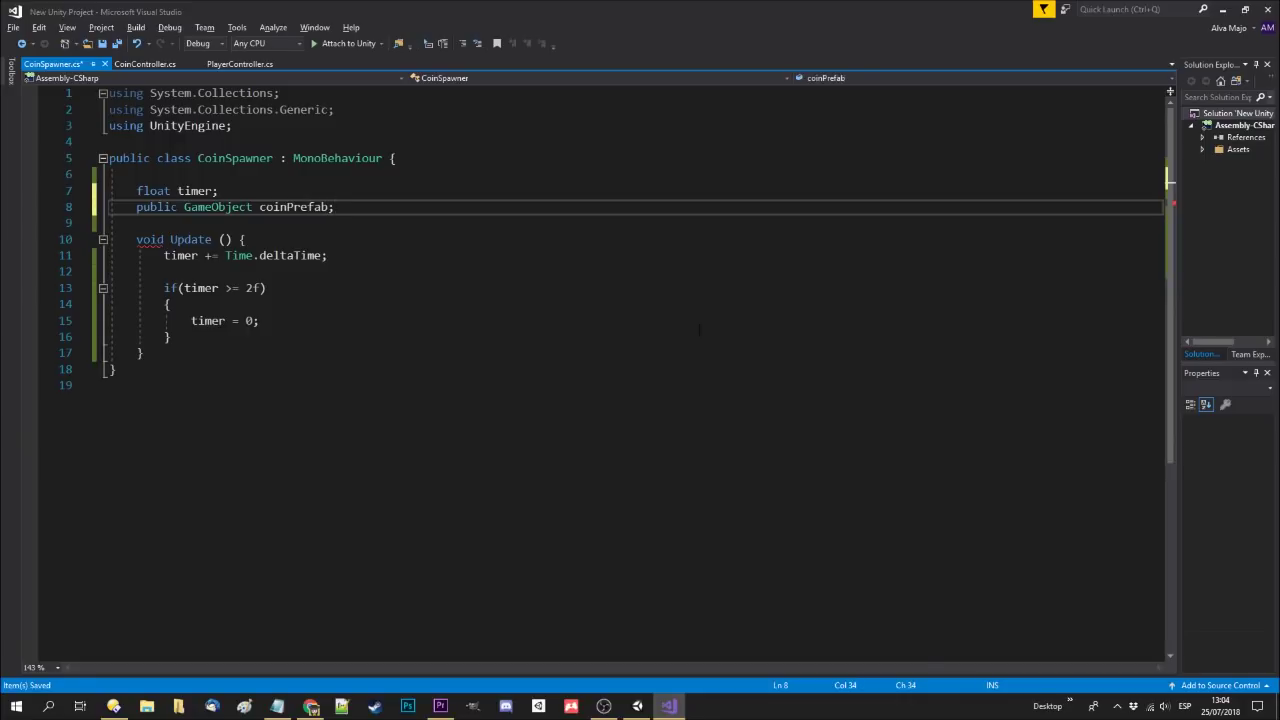
{"action": "key", "text": "ctrl+s"}
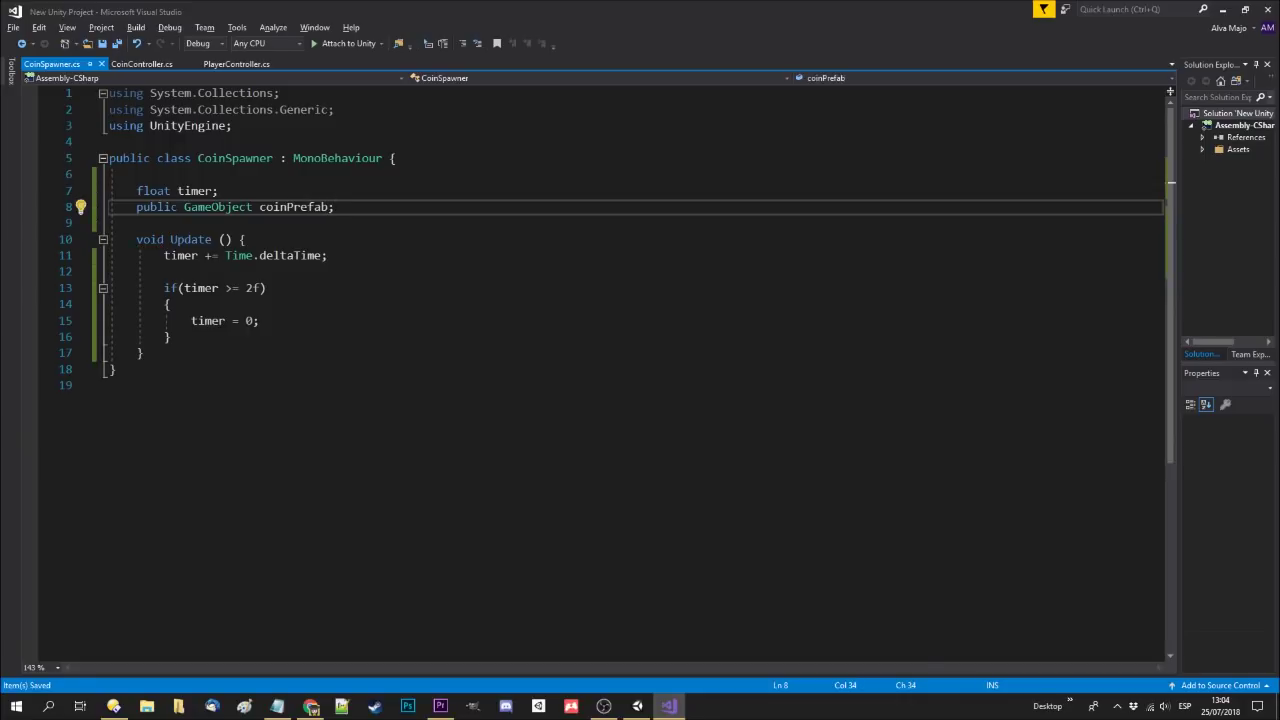
{"action": "left_click", "coordinate": [637, 706]}
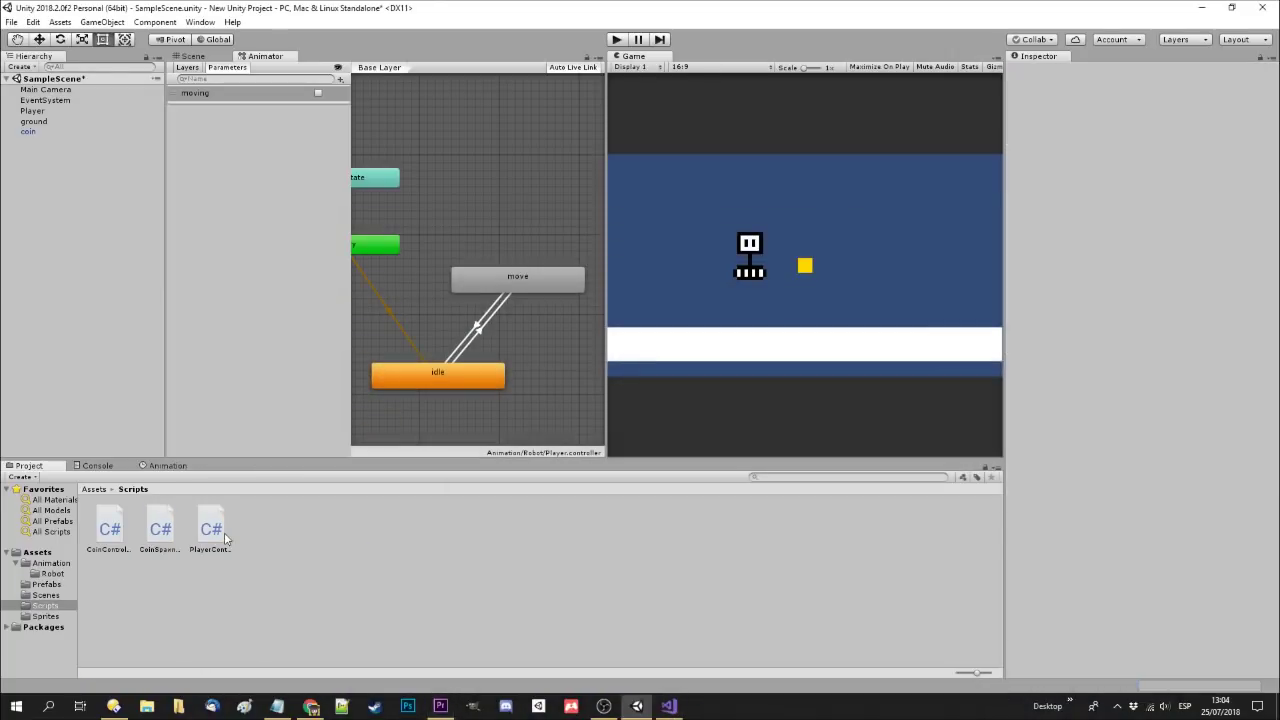
Assign the coin prefab as CoinSpawner's default Coin Prefab reference
{"action": "left_click", "coordinate": [160, 530]}
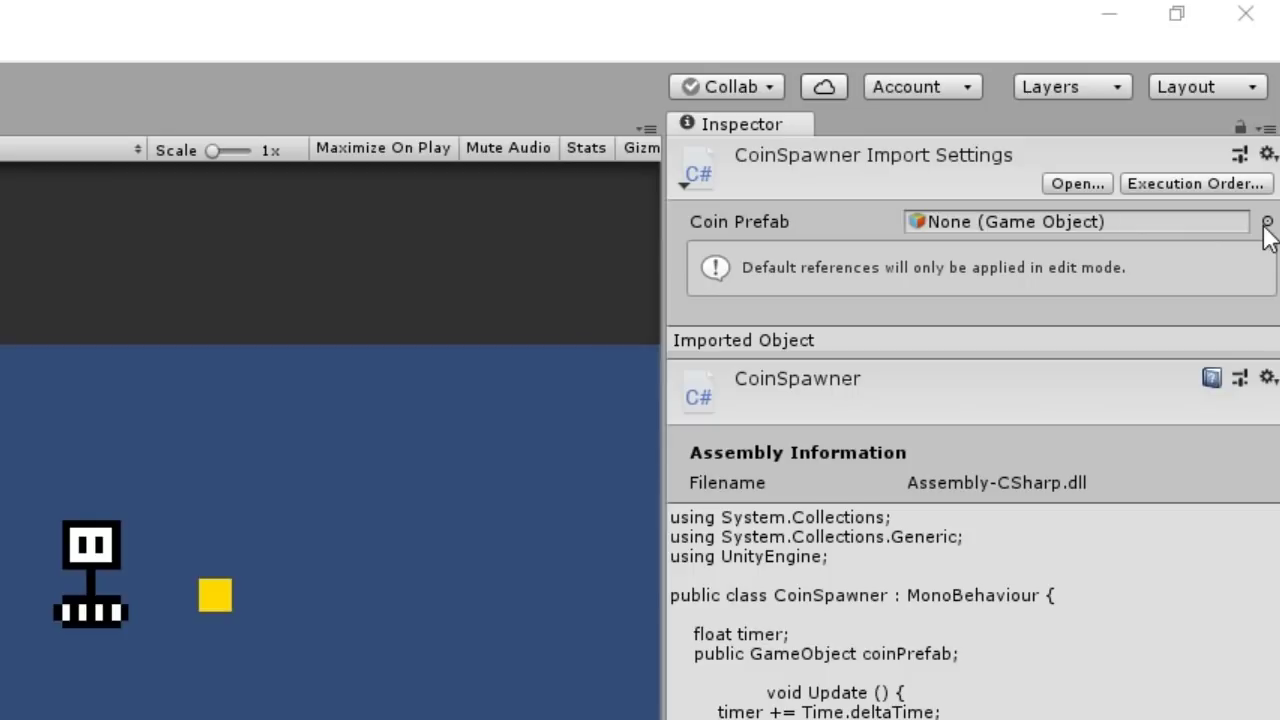
{"action": "left_click", "coordinate": [1265, 225]}
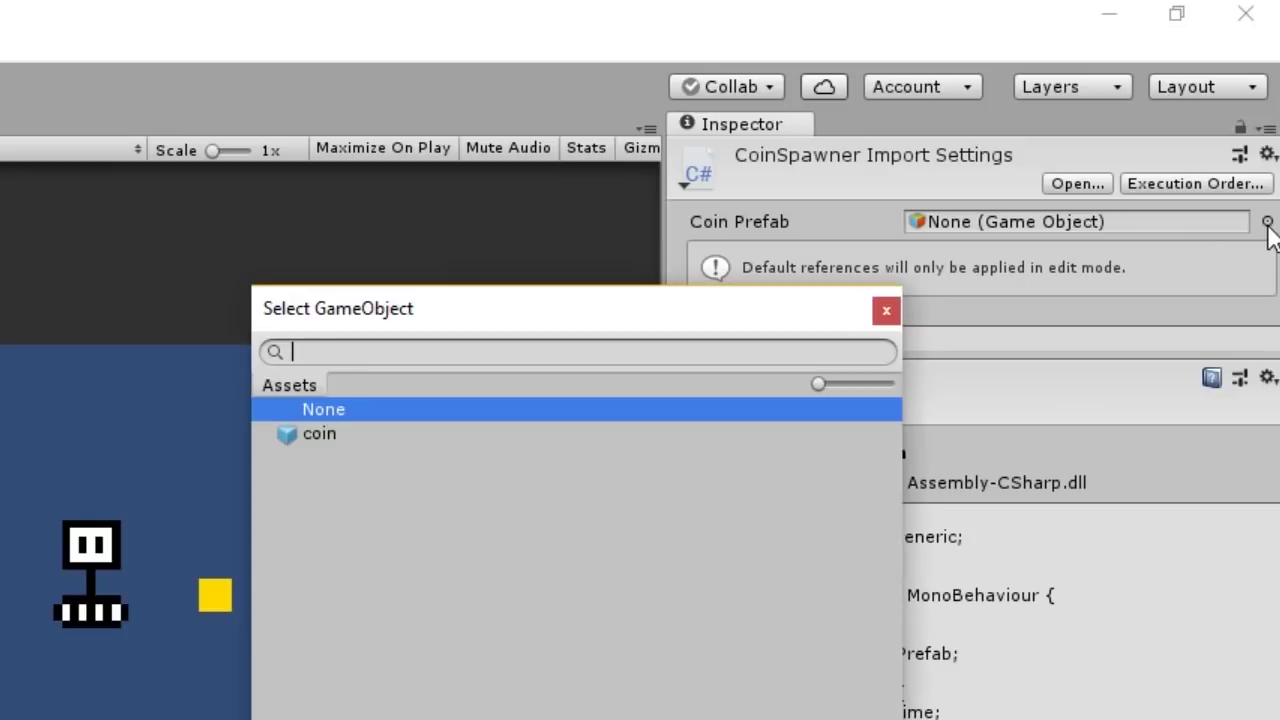
{"action": "left_click", "coordinate": [319, 435]}
{"action": "double_click", "coordinate": [319, 434]}
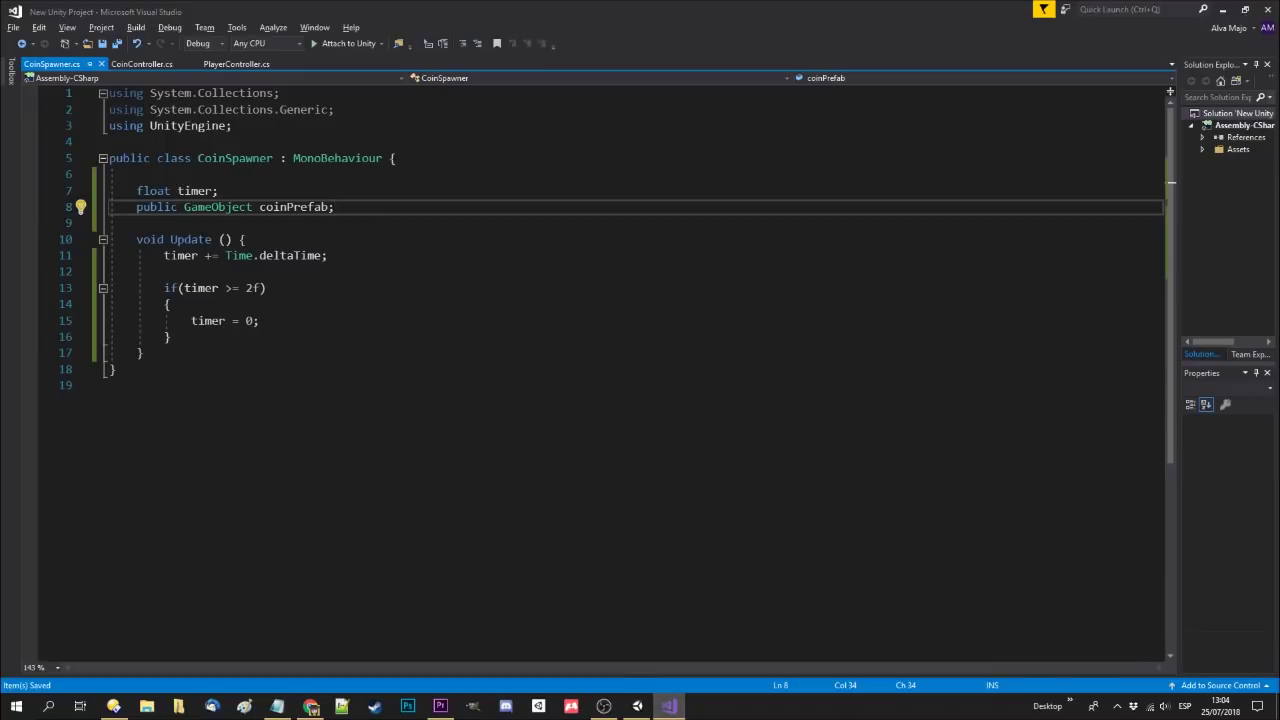
Start an Instantiate(); call inside the timer's if block
{"action": "left_click", "coordinate": [636, 320]}
{"action": "key", "text": "Return"}
{"action": "type", "text": "Instantiat"}
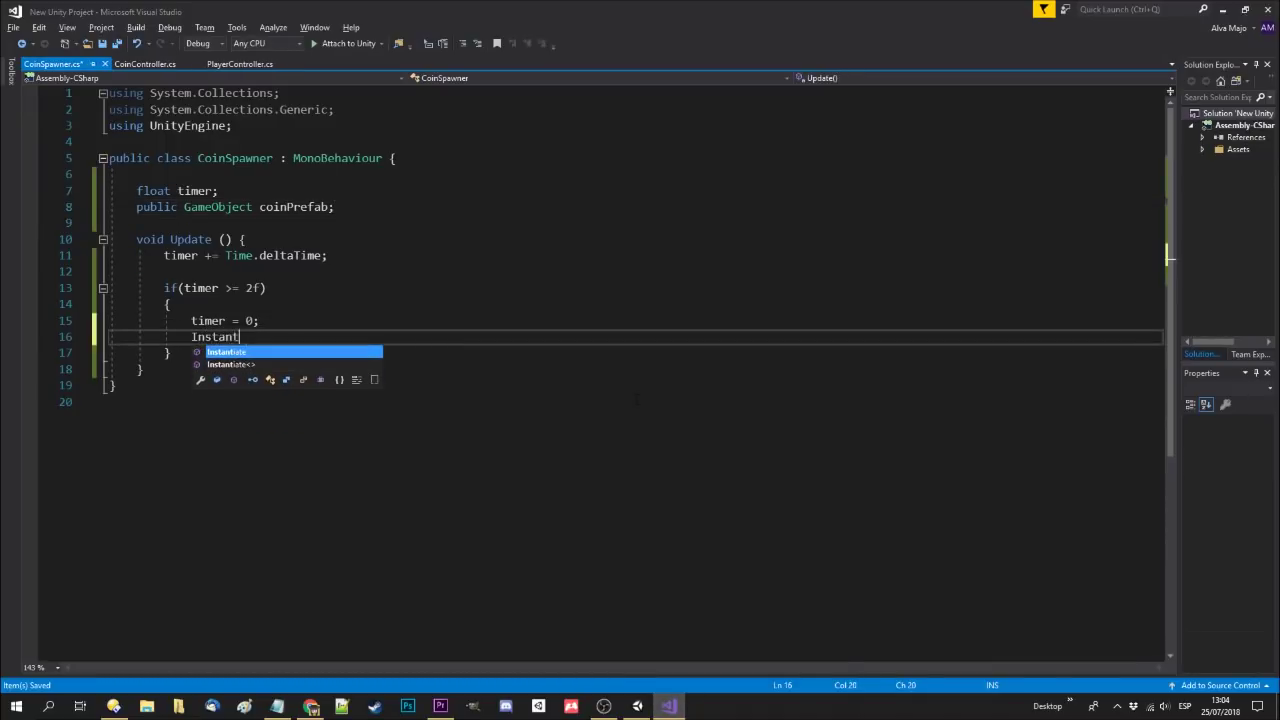
{"action": "type", "text": "e();"}
Complete the call as Instantiate(coinPrefab) and save the script
{"action": "key", "text": "Left"}
{"action": "key", "text": "Left"}
{"action": "type", "text": "oinP"}
{"action": "key", "text": "Tab"}
{"action": "key", "text": "ctrl+s"}
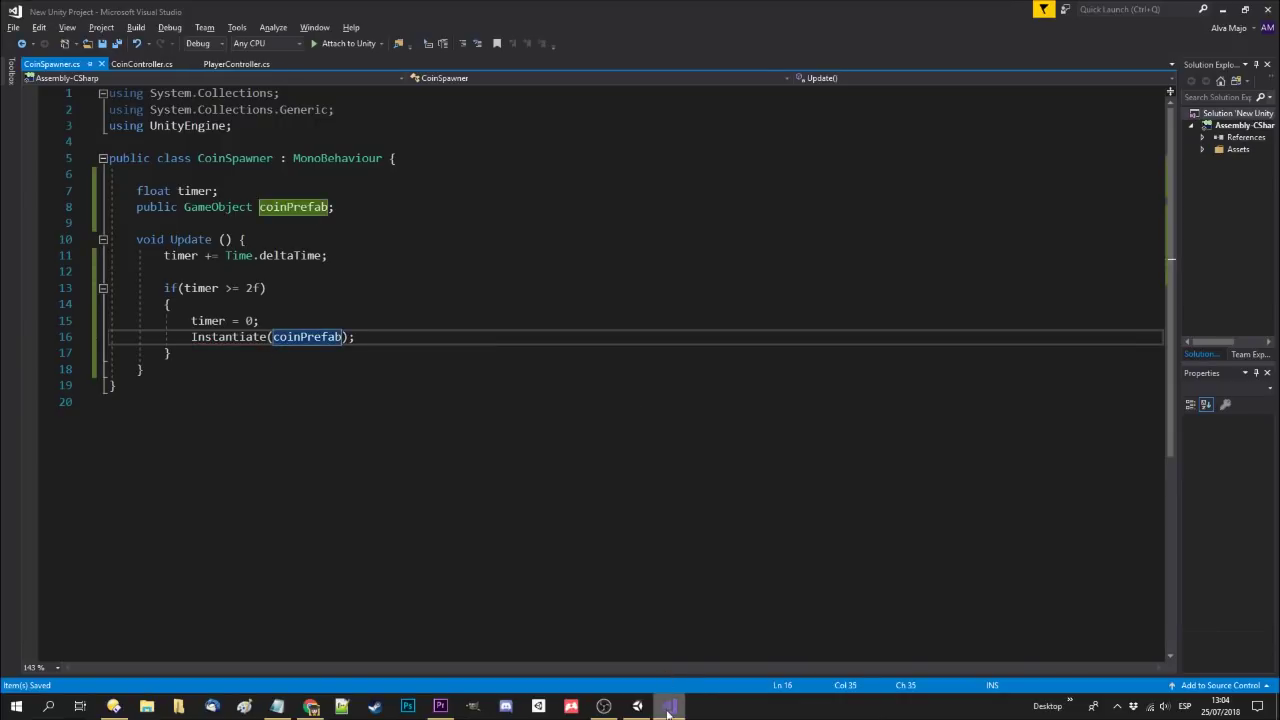
Back in Unity, reselect CoinSpawner to check its code and show the Scene view
{"action": "key", "text": "alt+Tab"}
{"action": "left_click", "coordinate": [340, 570]}
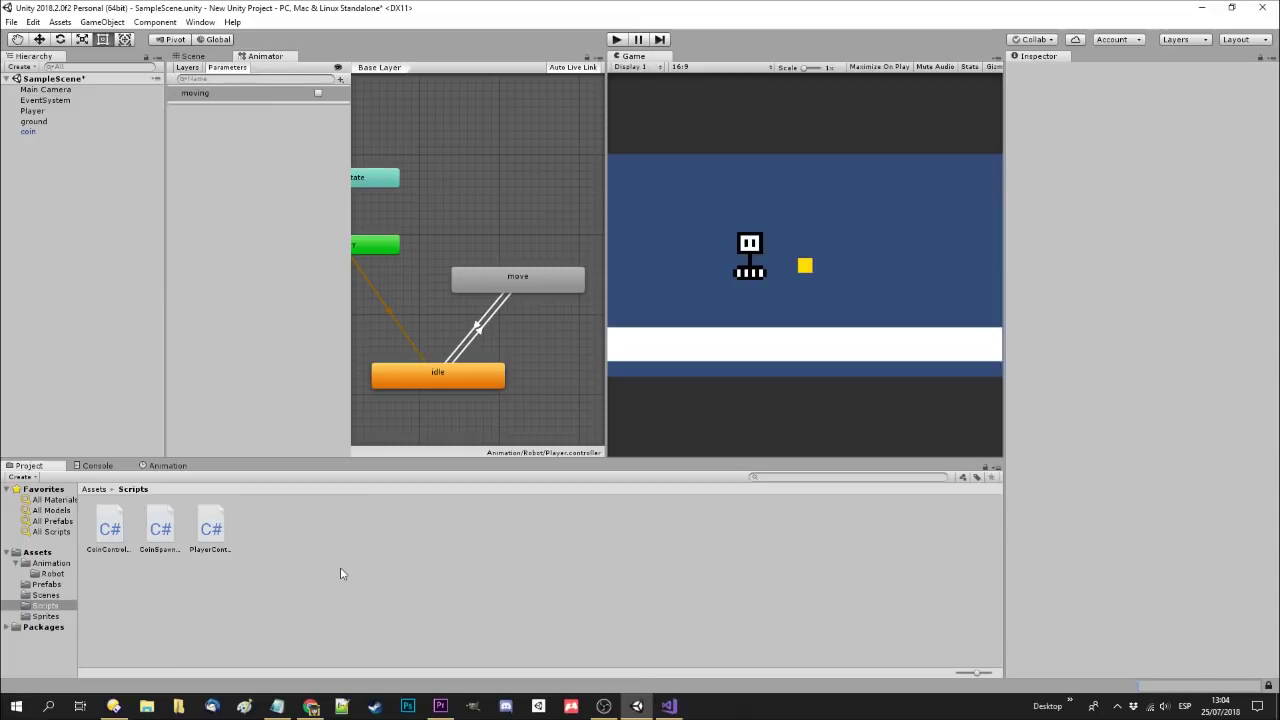
{"action": "left_click", "coordinate": [166, 521]}
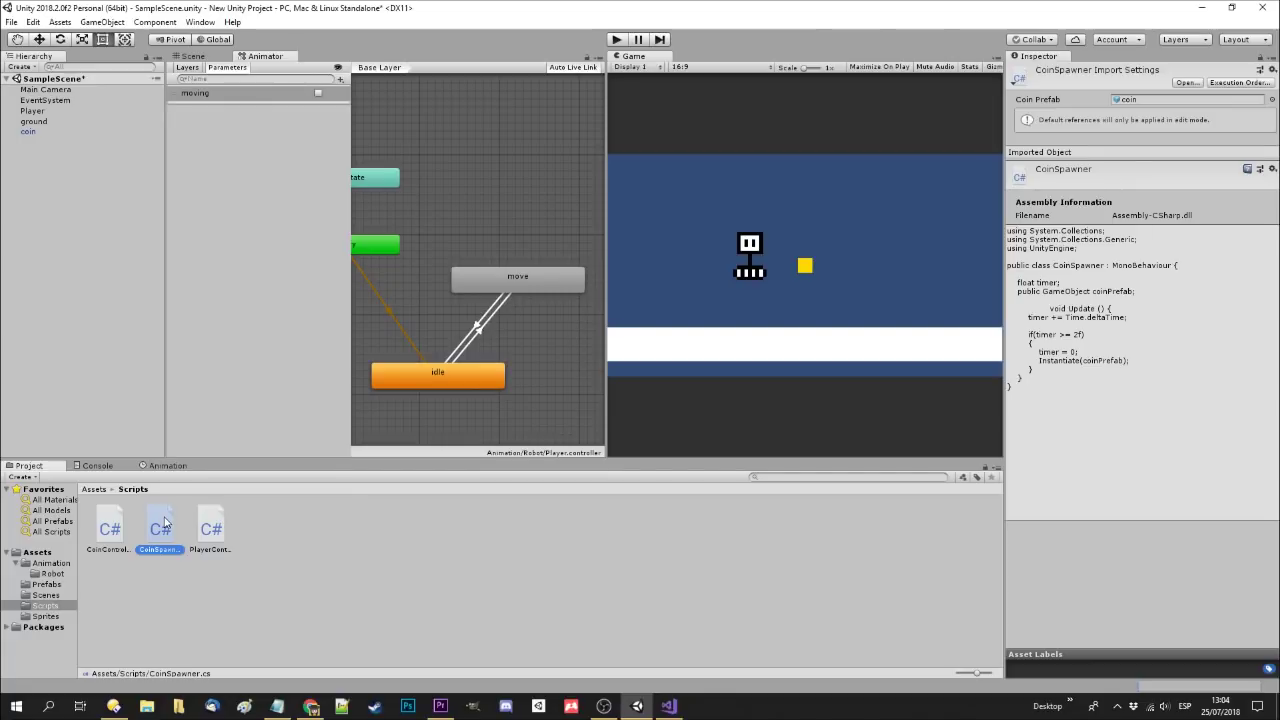
{"action": "left_click", "coordinate": [197, 56]}
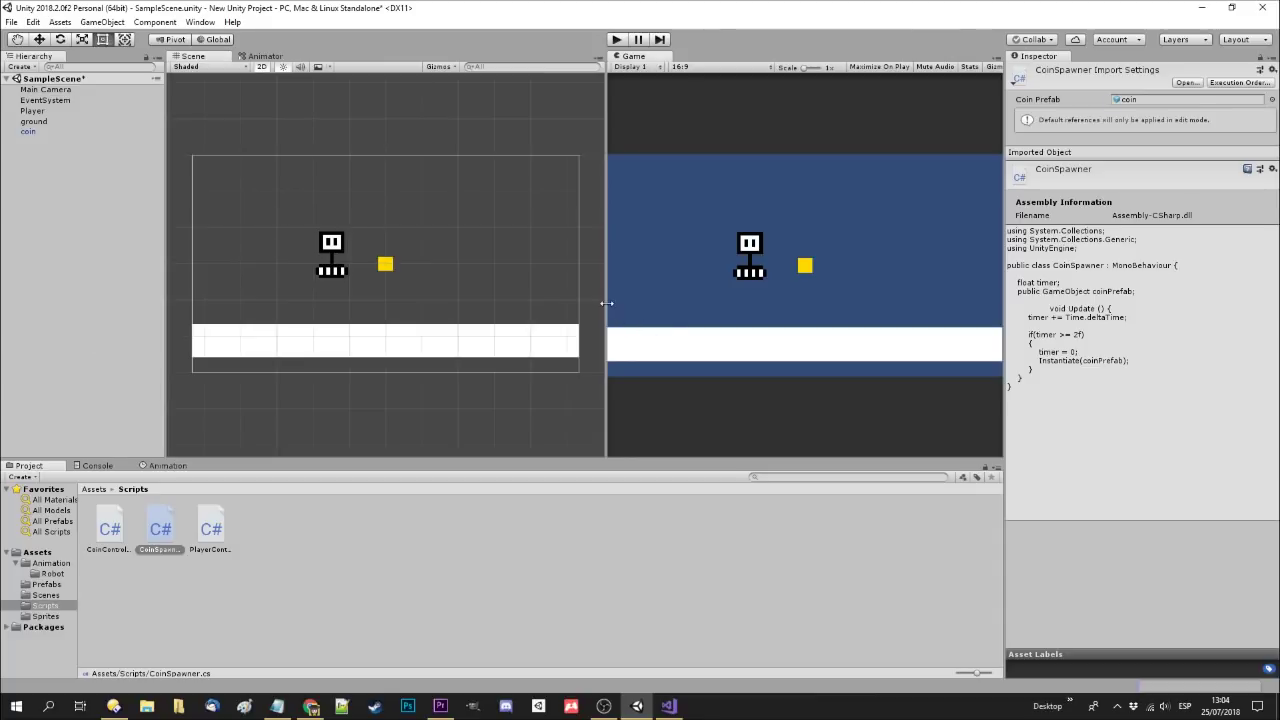
Create an empty Scripter object and attach the CoinSpawner script to it
{"action": "left_click_drag", "start_coordinate": [606, 303], "coordinate": [568, 304]}
{"action": "left_click", "coordinate": [113, 242]}
{"action": "right_click", "coordinate": [48, 162]}
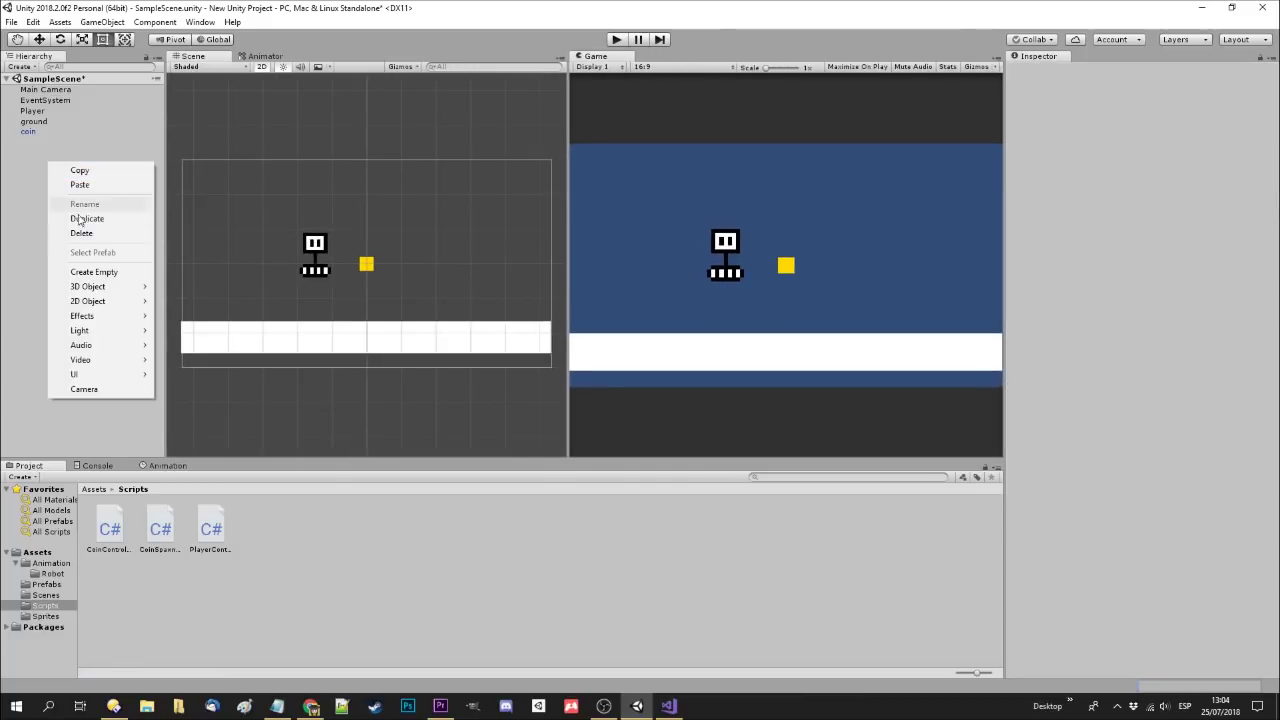
{"action": "left_click", "coordinate": [90, 272]}
{"action": "left_click", "coordinate": [1139, 71]}
{"action": "type", "text": "Scripter"}
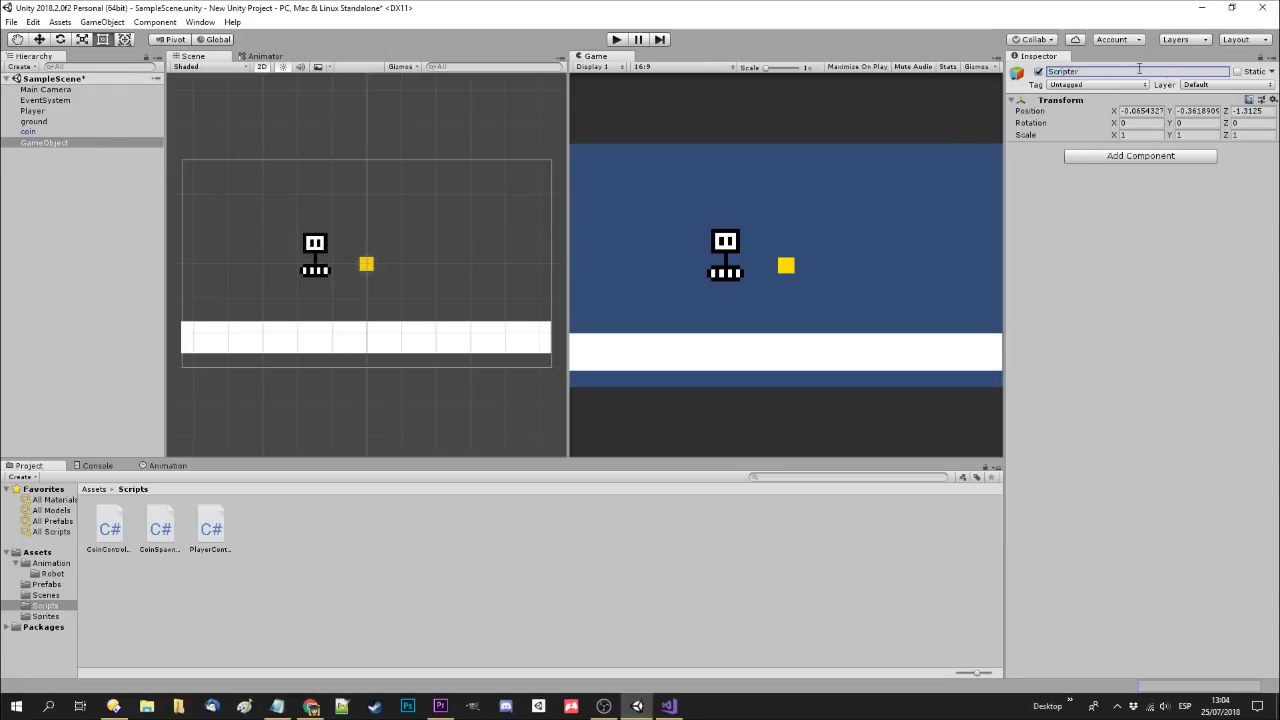
{"action": "left_click_drag", "start_coordinate": [160, 528], "coordinate": [57, 141]}
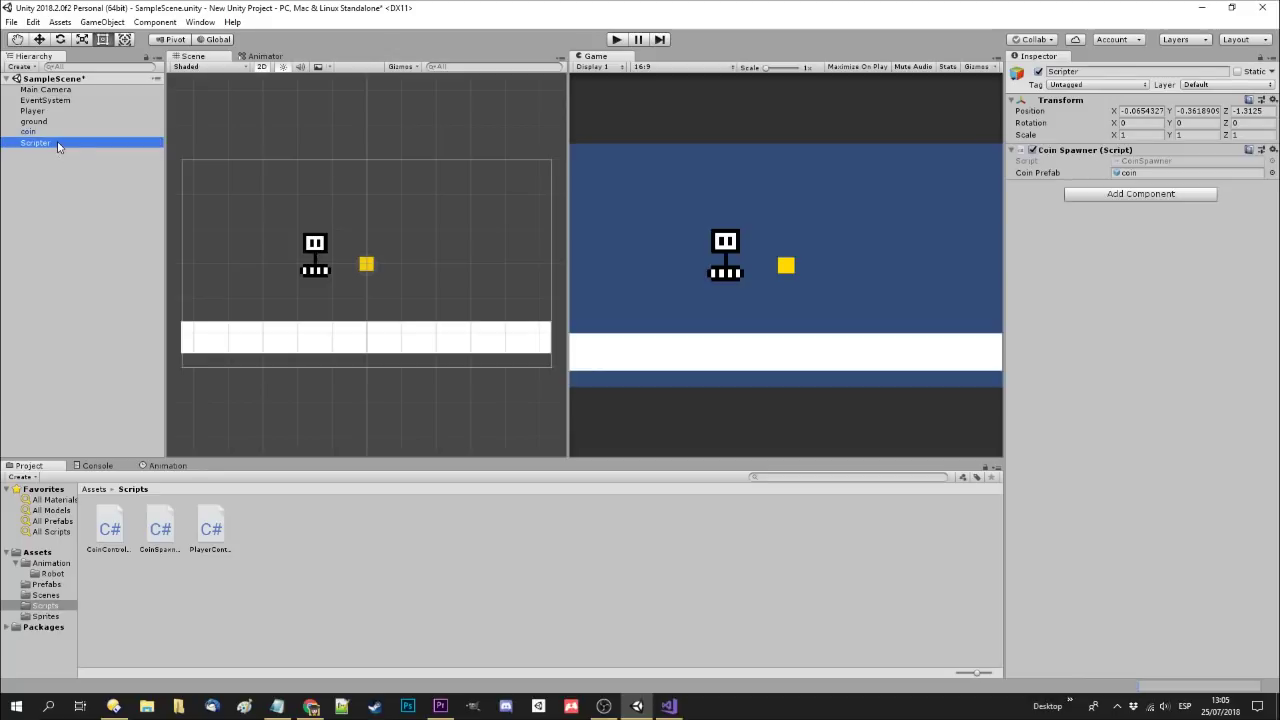
Play the scene, walking and jumping the robot toward the spawned coin clone
{"action": "left_click", "coordinate": [617, 40]}
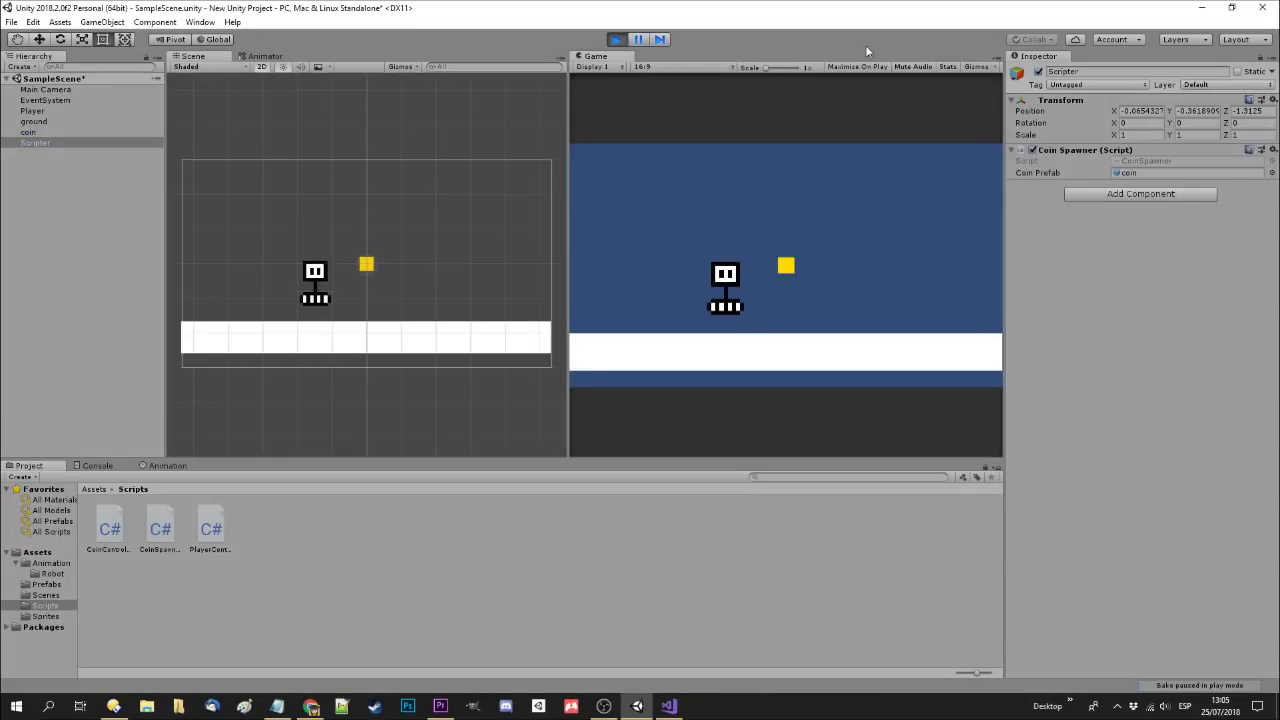
{"action": "key", "text": "Right"}
{"action": "key", "text": "Left"}
{"action": "key", "text": "Right"}
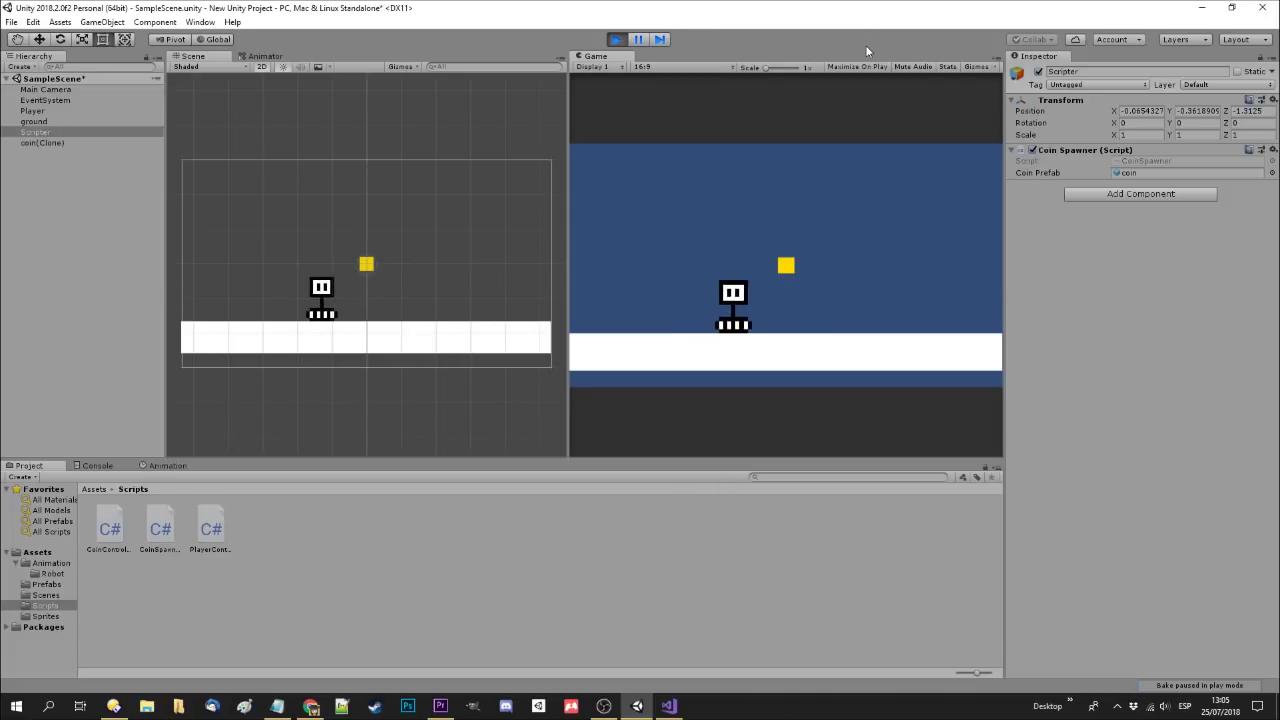
{"action": "key", "text": "space"}
{"action": "key", "text": "Right"}
{"action": "key", "text": "alt+Tab"}
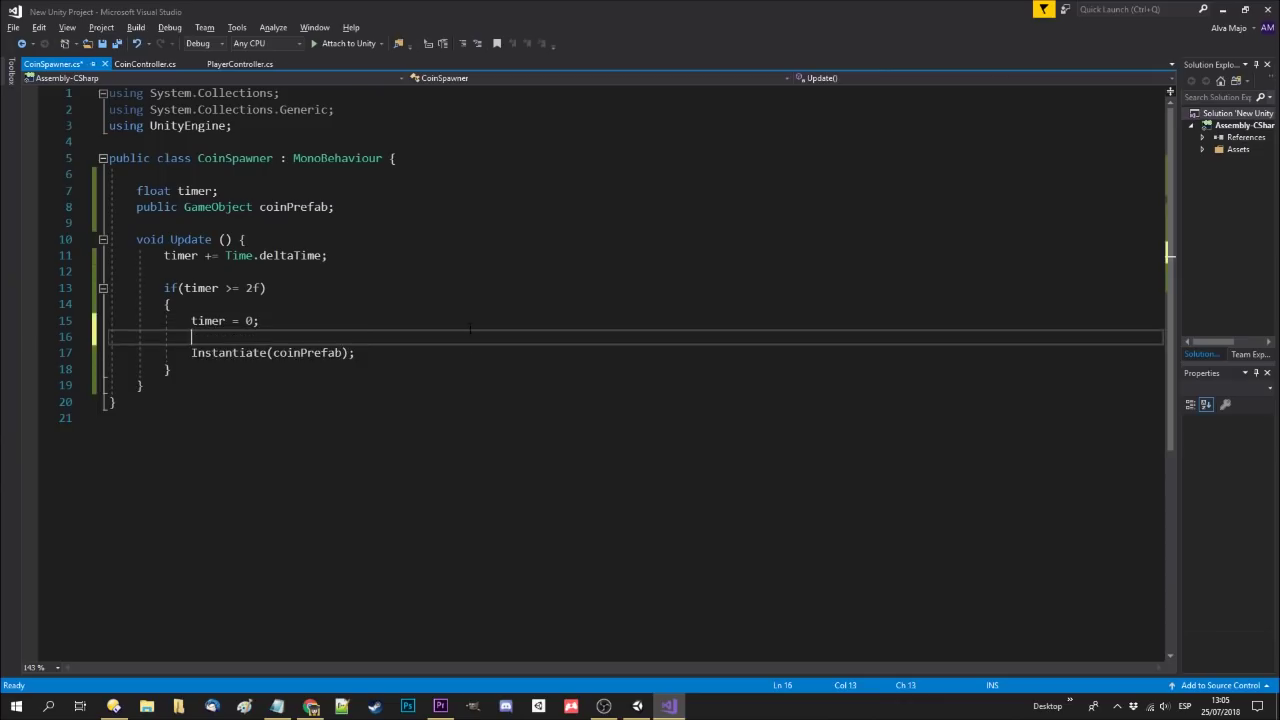
Pick a random x in Range(-30f, 30f) and pass a Vector3 position (x, 0, 0) to Instantiate
{"action": "type", "text": "loat x = "}
{"action": "type", "text": "Random.Range();"}
{"action": "key", "text": "Left"}
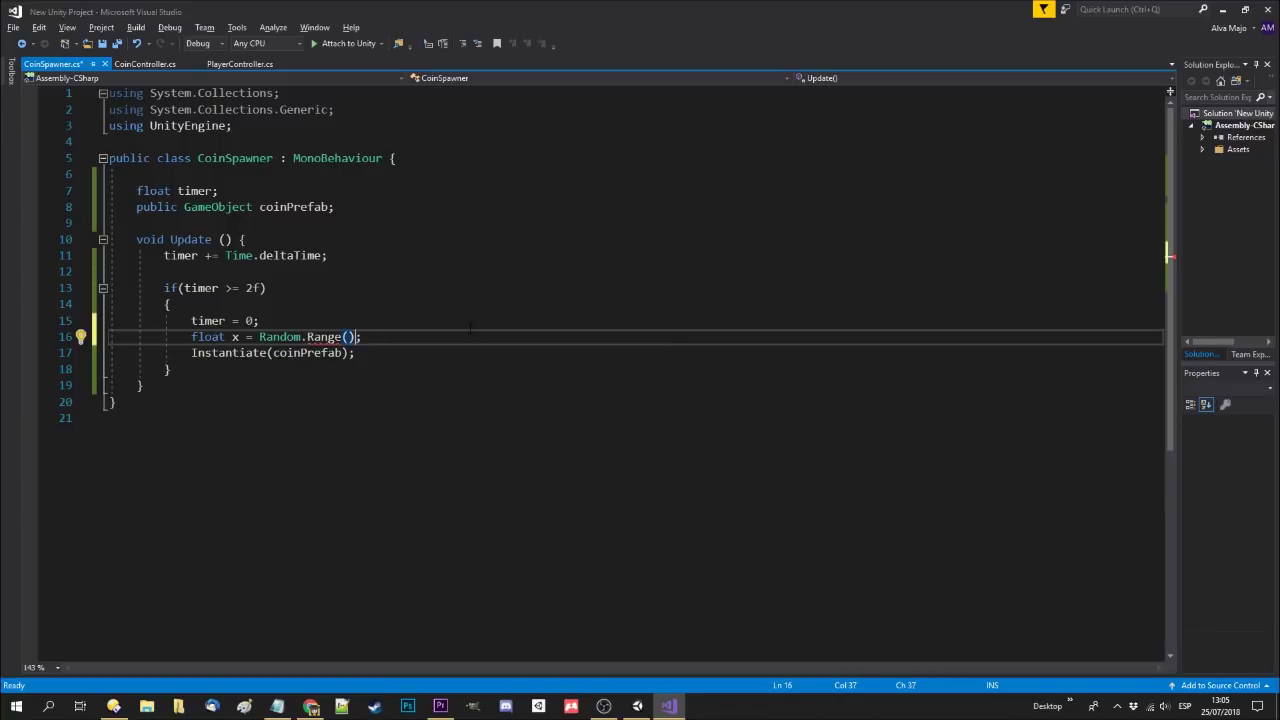
{"action": "type", "text": "-30f, 30f"}
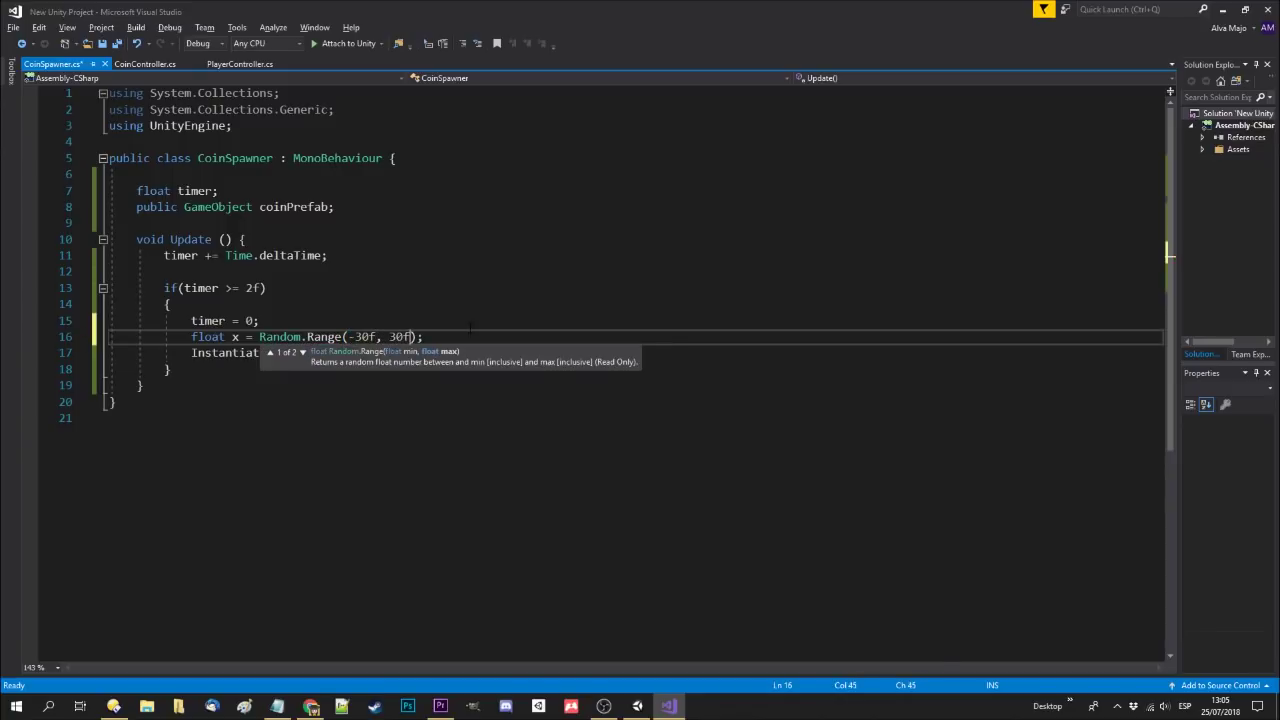
{"action": "key", "text": "End"}
{"action": "key", "text": "Return"}
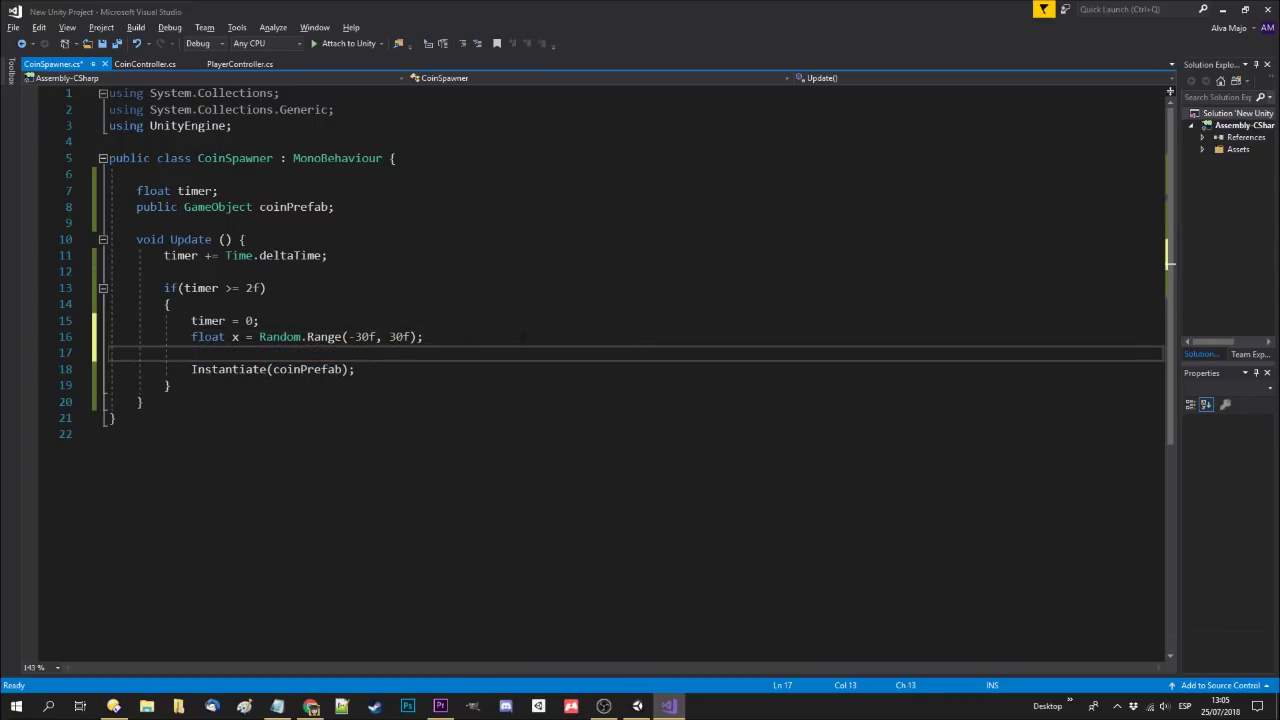
{"action": "type", "text": "Vector3 posi"}
{"action": "type", "text": "tion = new Vector3(x, 0, 0);"}
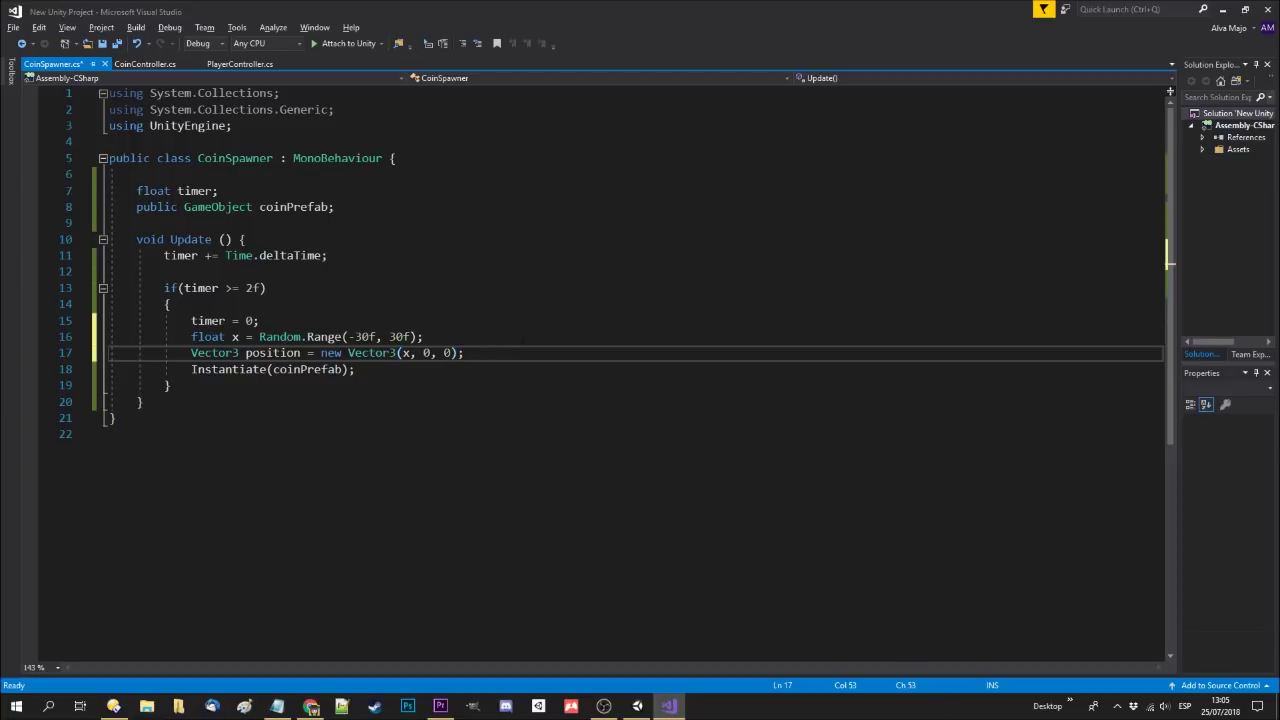
{"action": "key", "text": "Down"}
{"action": "key", "text": "Left"}
{"action": "key", "text": "Left"}
{"action": "type", "text": ", position"}
{"action": "key", "text": "End"}
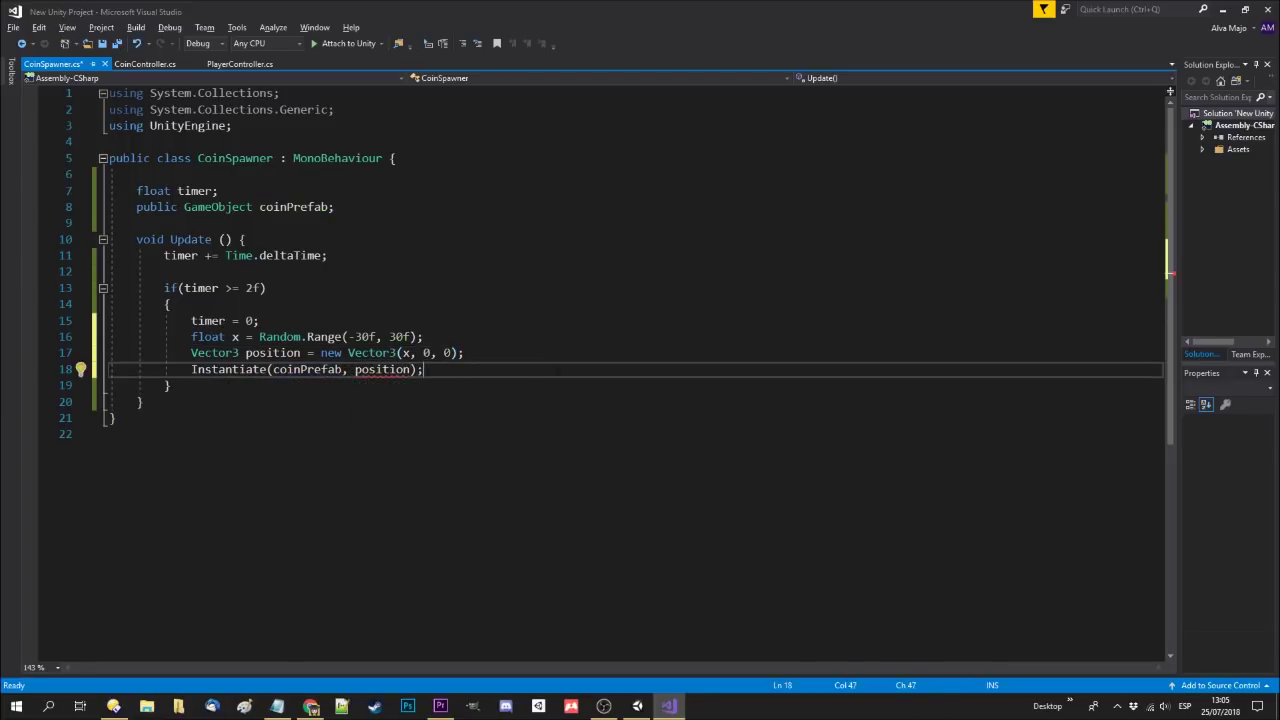
{"action": "mouse_move", "coordinate": [243, 378]}
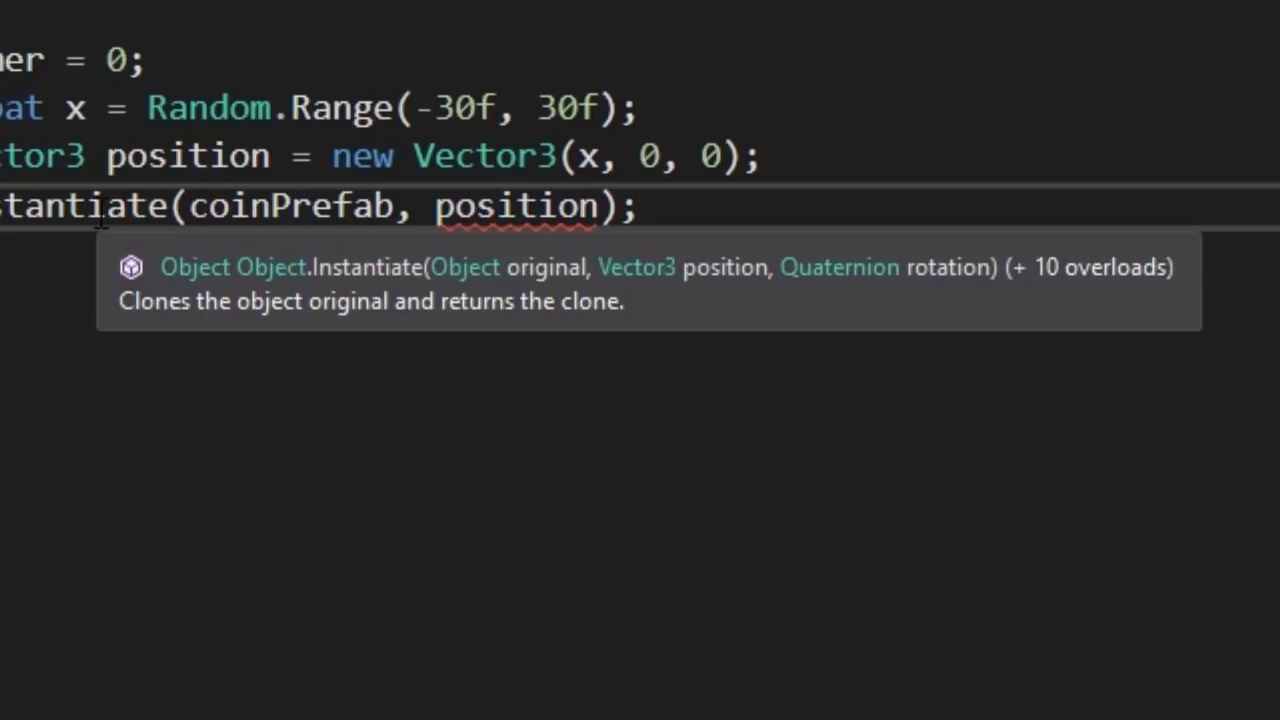
Add a new Quaternion rotation and pass it as Instantiate's third argument
{"action": "left_click", "coordinate": [565, 357]}
{"action": "key", "text": "Return"}
{"action": "type", "text": "Quater"}
{"action": "key", "text": "Tab"}
{"action": "type", "text": "rotation = "}
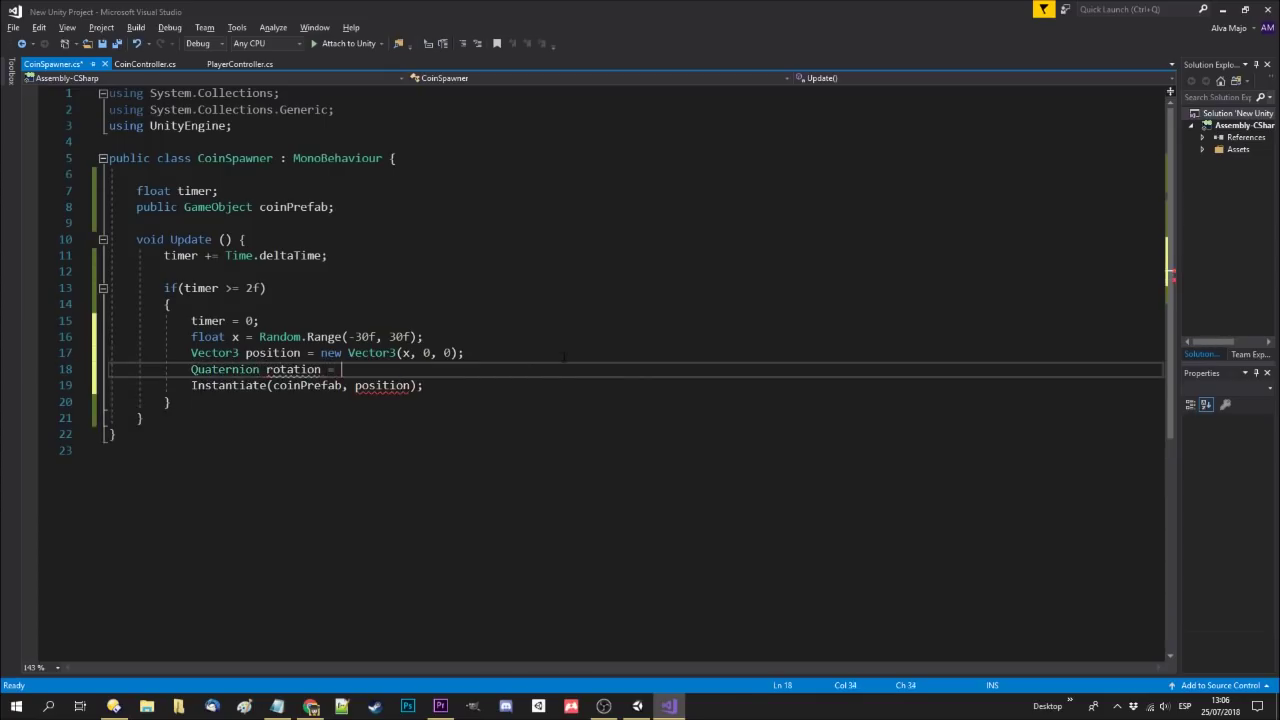
{"action": "type", "text": "new Qu"}
{"action": "key", "text": "Tab"}
{"action": "type", "text": "();"}
{"action": "key", "text": "Down"}
{"action": "key", "text": "Left"}
{"action": "key", "text": "Left"}
{"action": "type", "text": ", rota"}
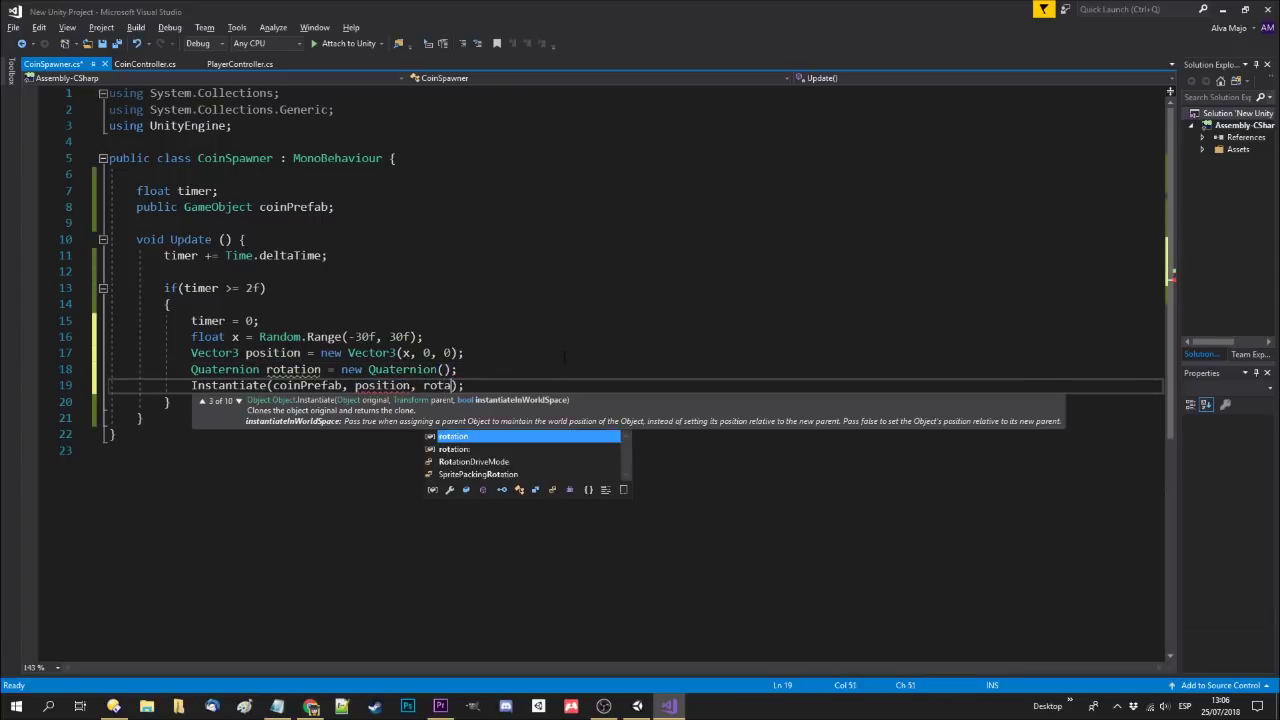
{"action": "type", "text": "tion"}
{"action": "left_click", "coordinate": [563, 355]}
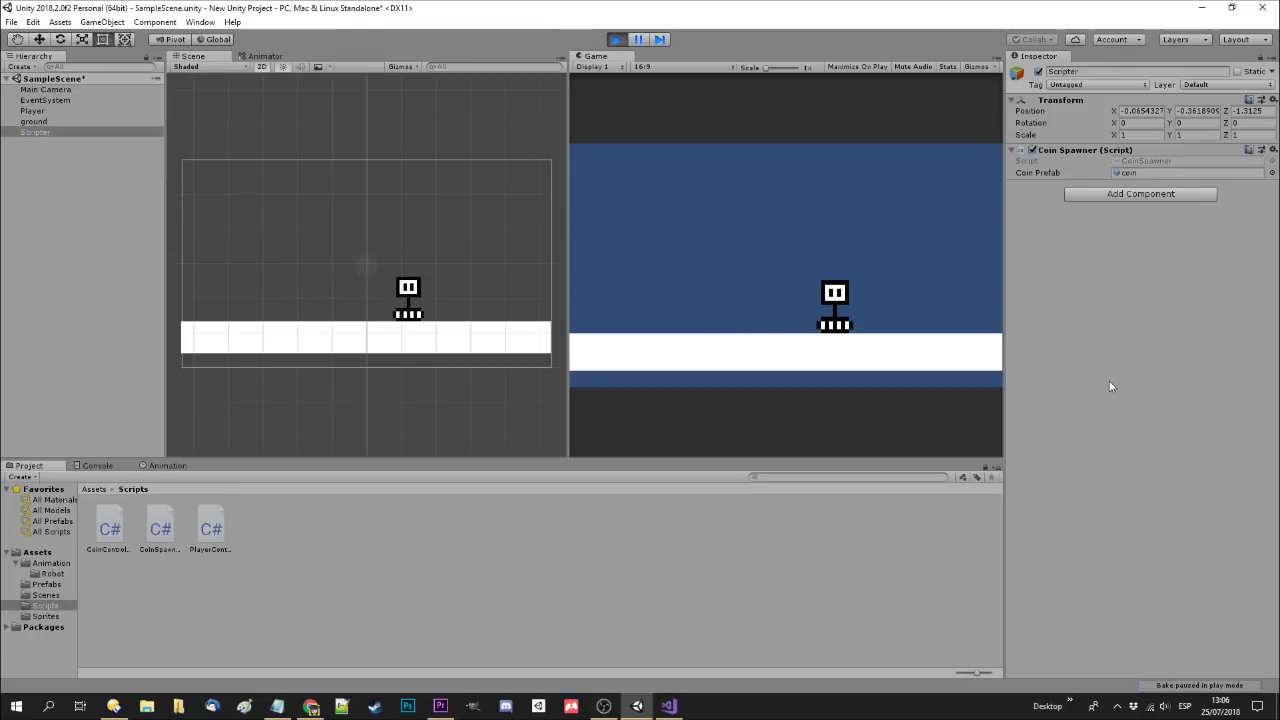
Walk and jump the robot to collect randomly spawned coins, then stop play mode
{"action": "key", "text": "Left"}
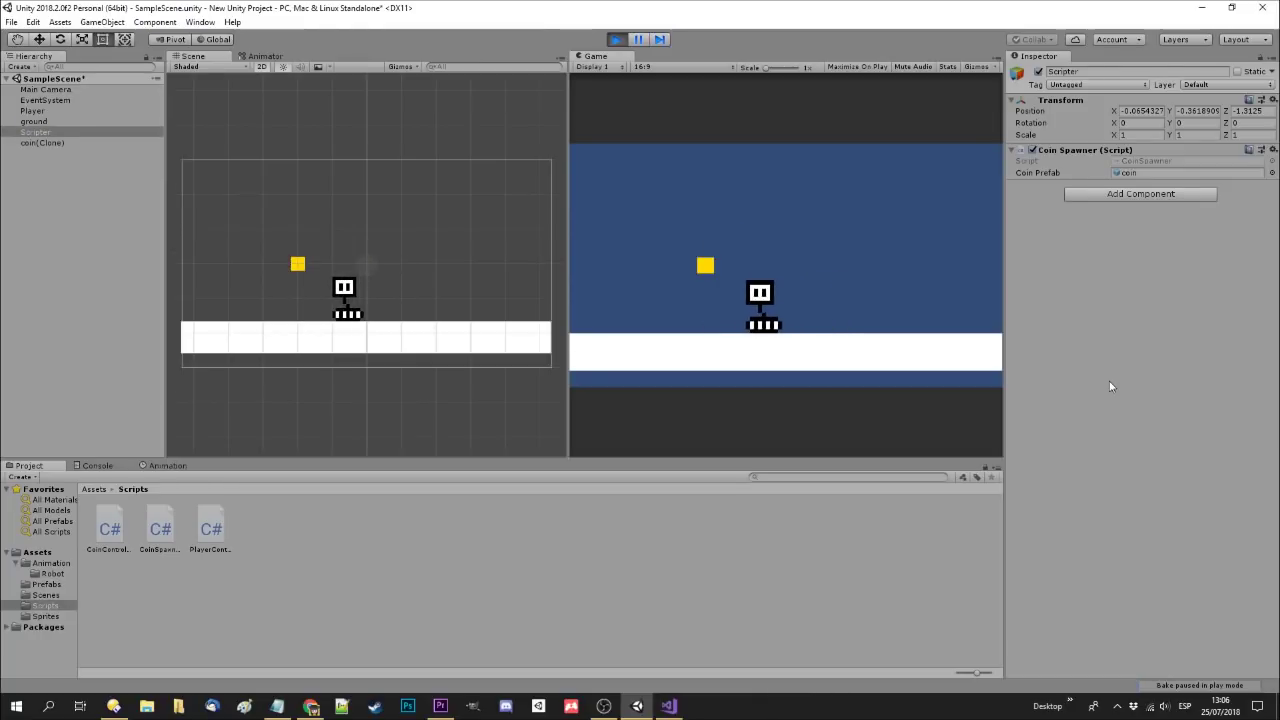
{"action": "key", "text": "Left"}
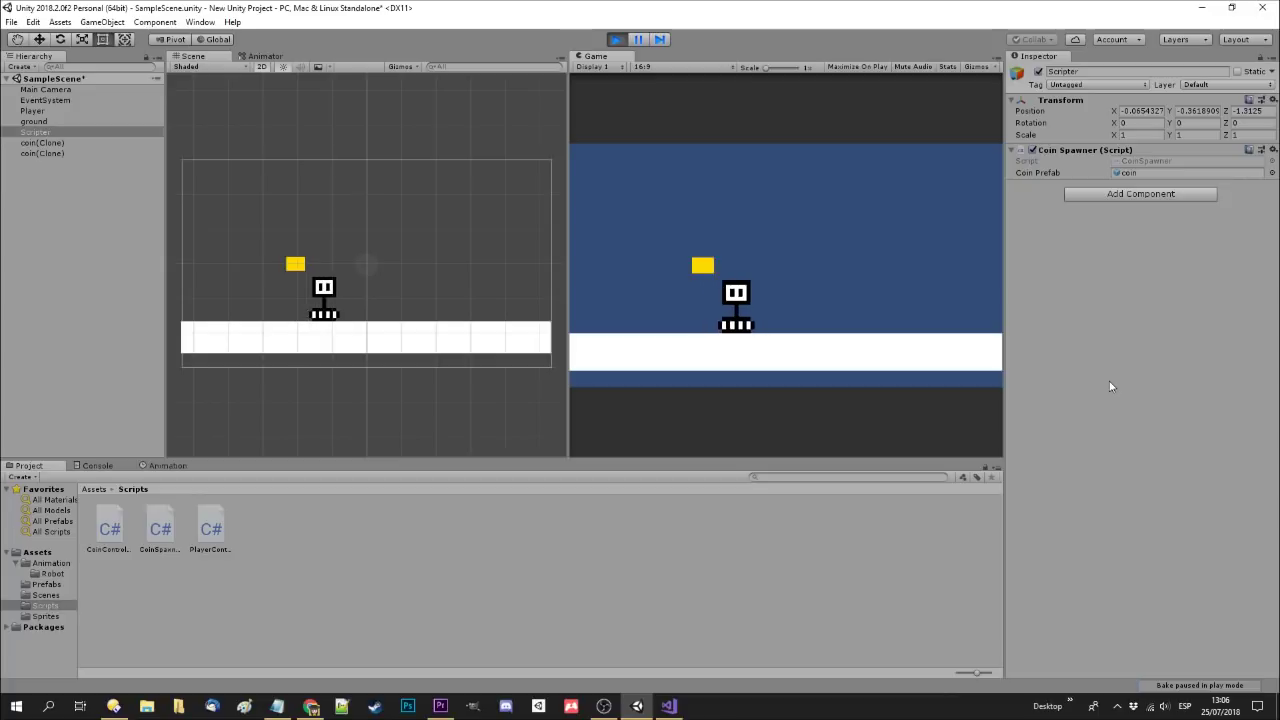
{"action": "key", "text": "Left"}
{"action": "key", "text": "Right"}
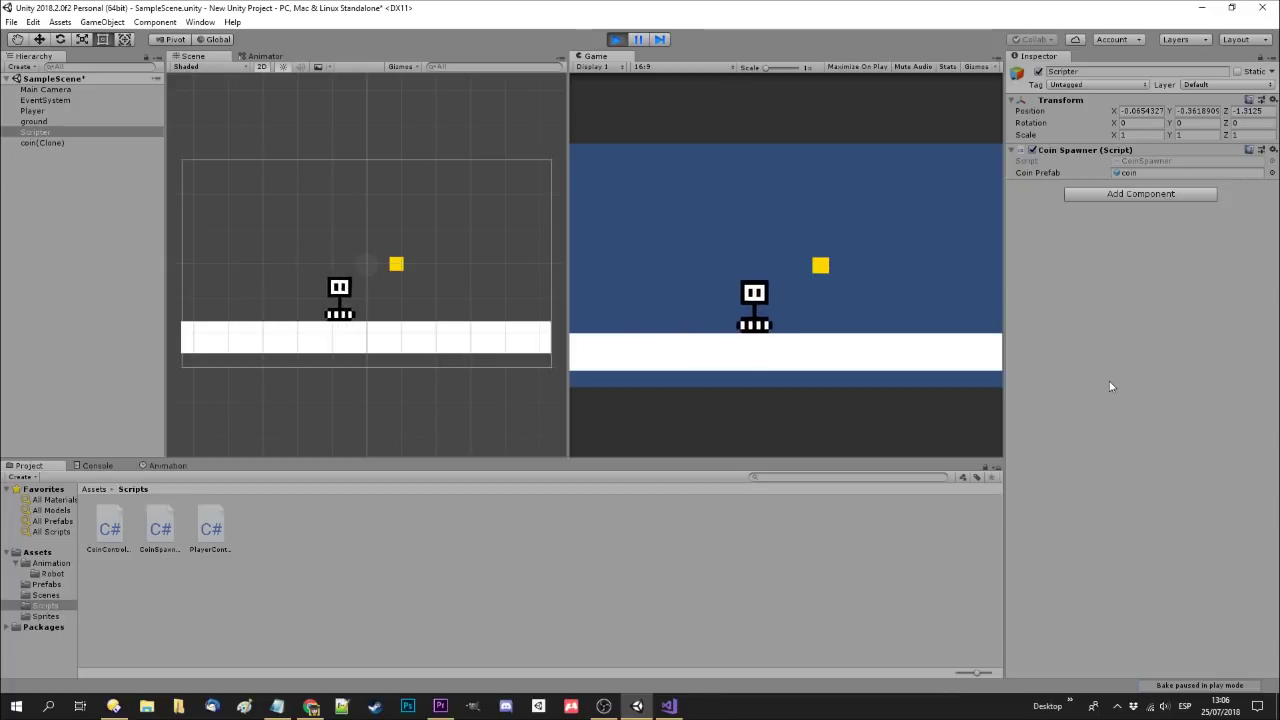
{"action": "key", "text": "Left"}
{"action": "key", "text": "Right"}
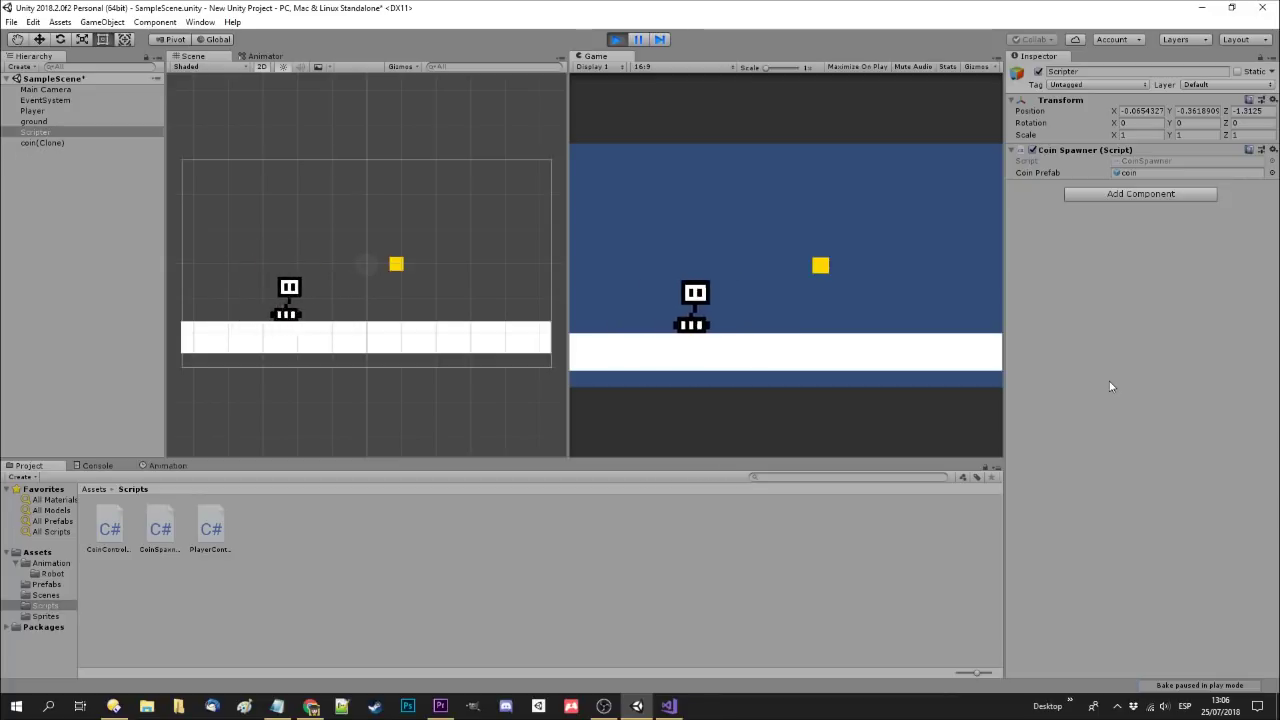
{"action": "key", "text": "space"}
{"action": "key", "text": "Left"}
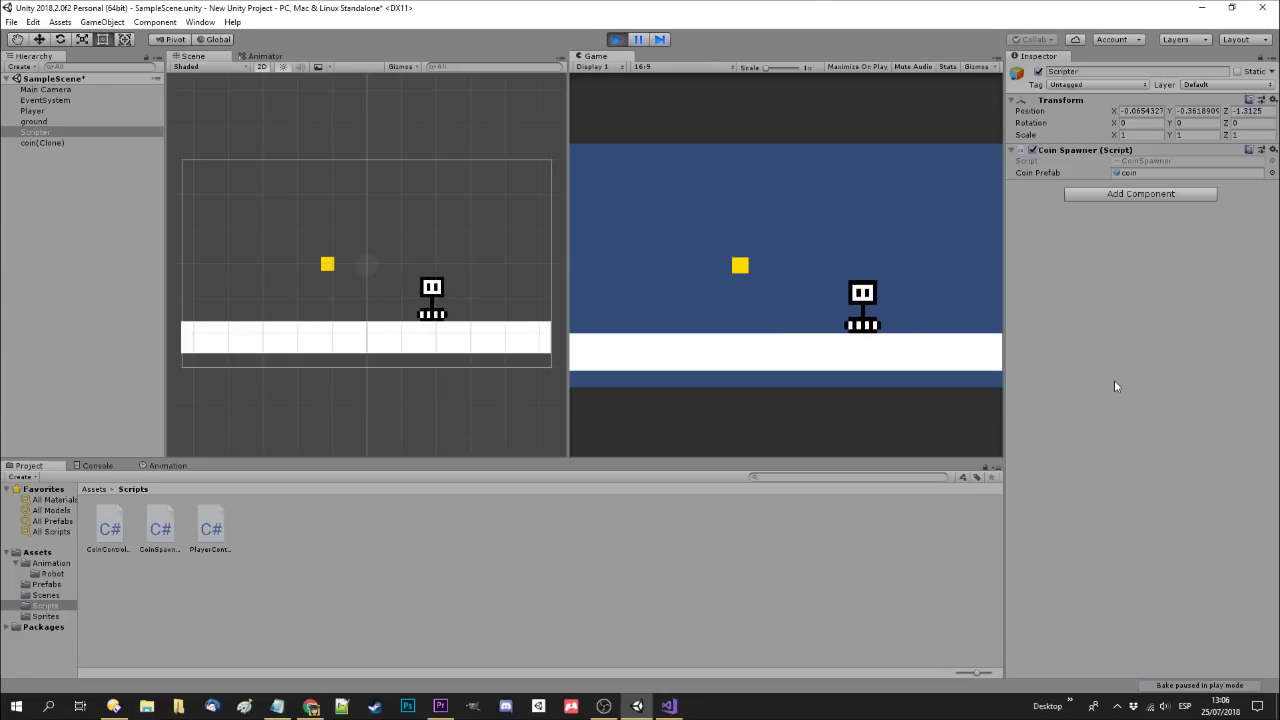
{"action": "left_click", "coordinate": [617, 40]}
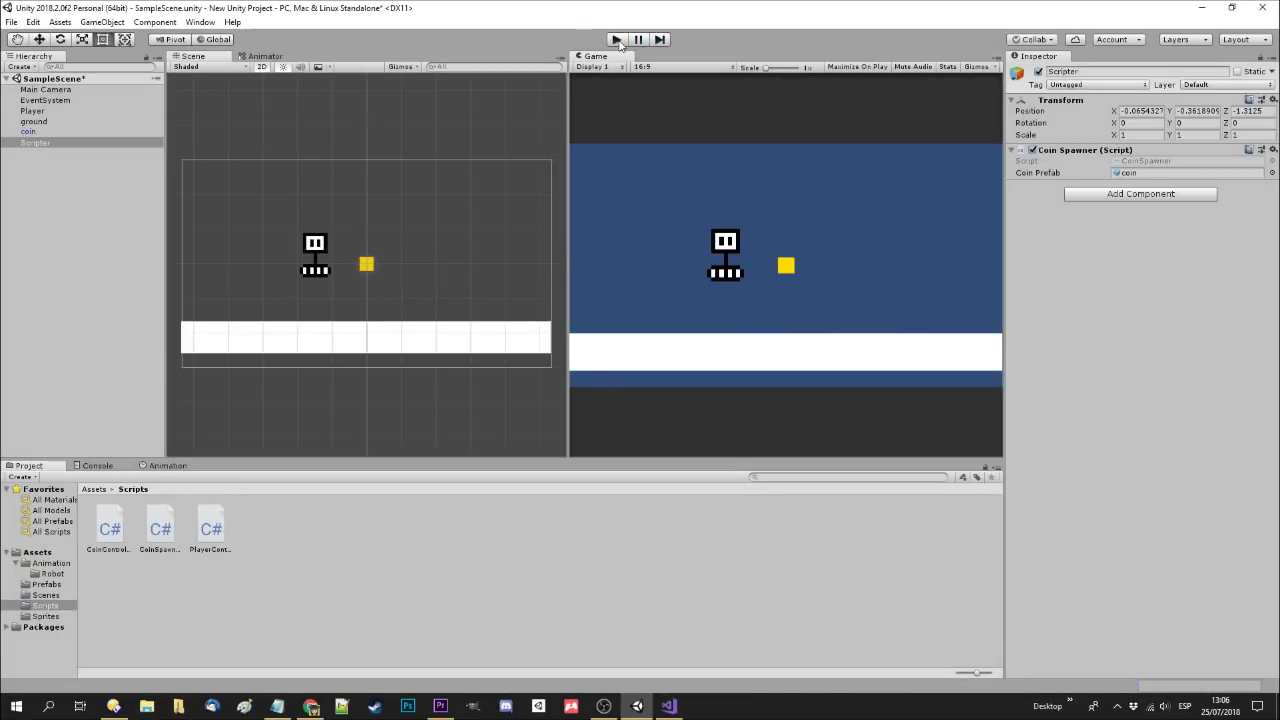
{"action": "key", "text": "alt+Tab"}
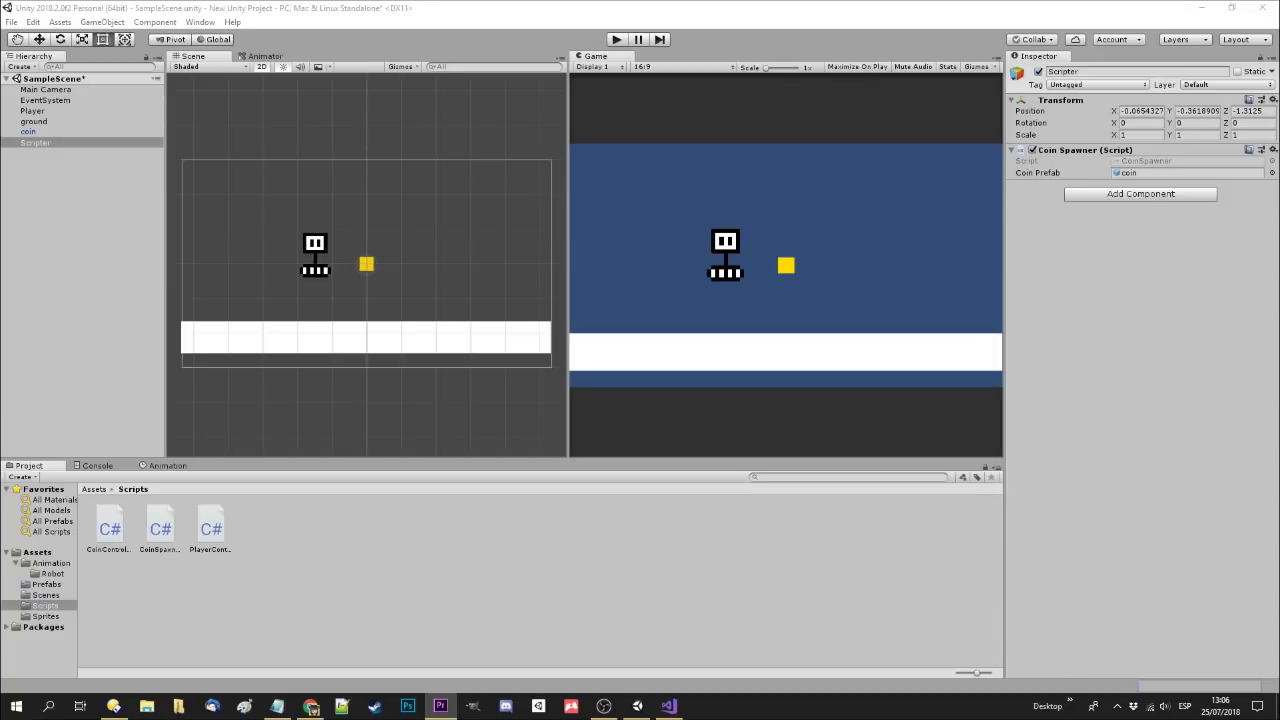
Create a Coin folder inside the Animations folder
{"action": "left_click", "coordinate": [50, 563]}
{"action": "left_click", "coordinate": [37, 552]}
{"action": "double_click", "coordinate": [110, 525]}
{"action": "right_click", "coordinate": [175, 530]}
{"action": "mouse_move", "coordinate": [213, 218]}
{"action": "left_click", "coordinate": [400, 218]}
{"action": "type", "text": "Coin"}
{"action": "key", "text": "Return"}
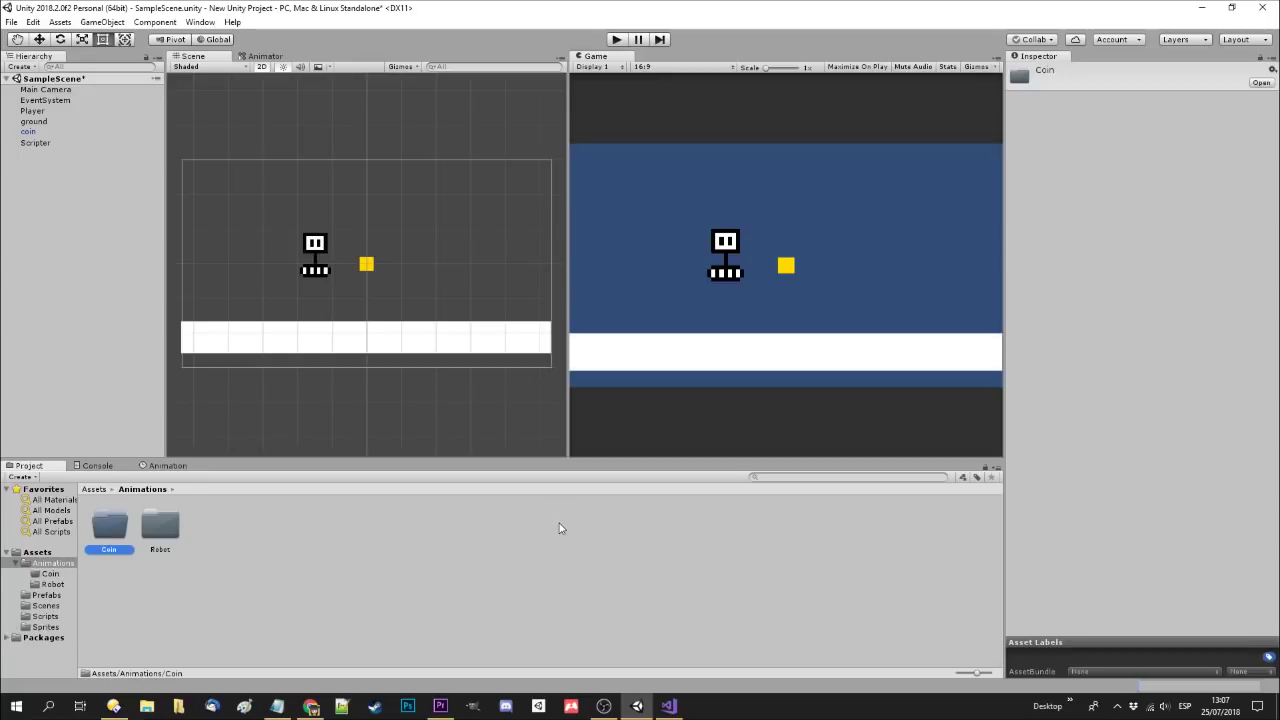
Create an animation clip named idle in Animations/Coin
{"action": "double_click", "coordinate": [108, 525]}
{"action": "right_click", "coordinate": [157, 523]}
{"action": "mouse_move", "coordinate": [311, 219]}
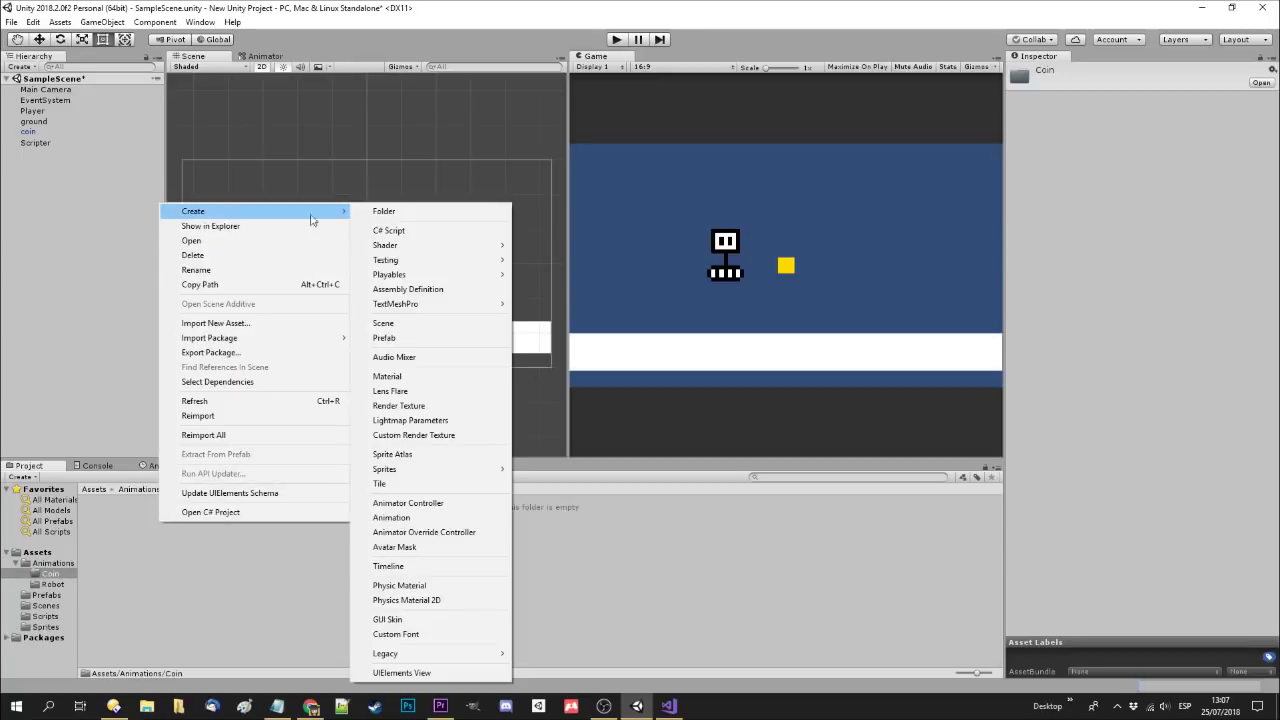
{"action": "left_click", "coordinate": [391, 517]}
{"action": "type", "text": "idle"}
{"action": "key", "text": "Return"}
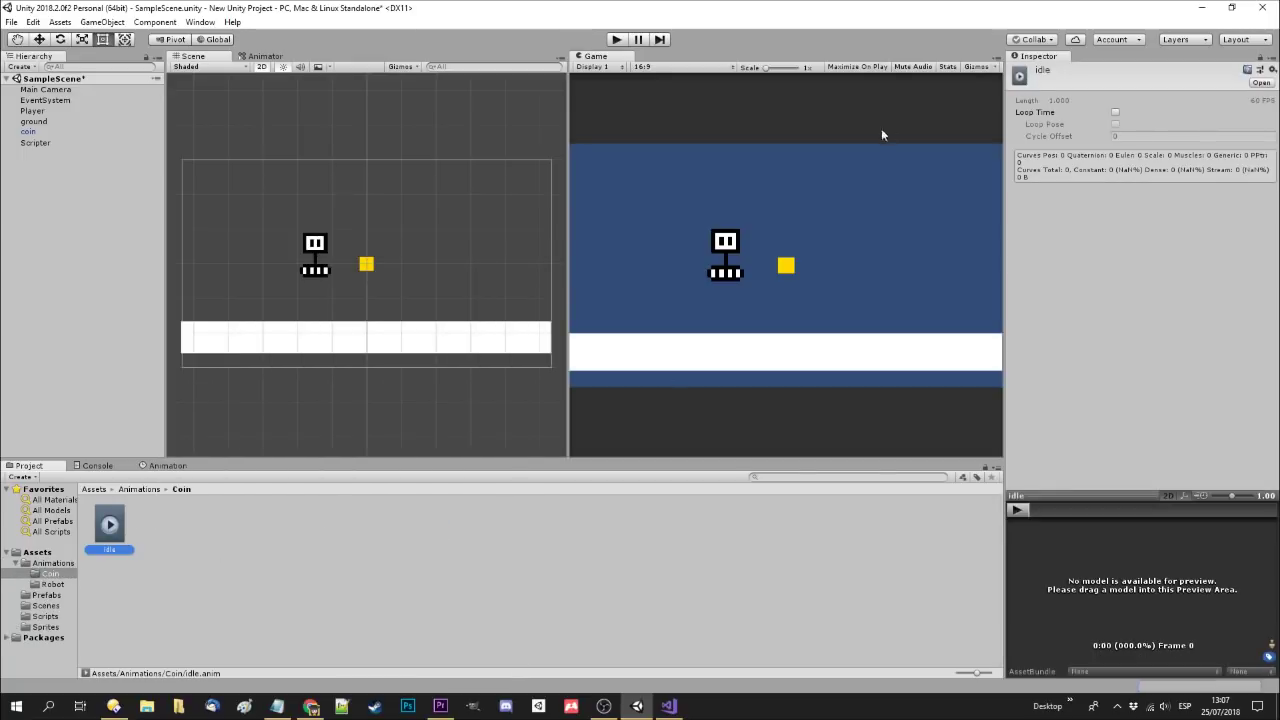
Make idle loop, attach it to the coin, and apply the changes to the prefab
{"action": "left_click", "coordinate": [1115, 112]}
{"action": "left_click_drag", "start_coordinate": [110, 530], "coordinate": [28, 131]}
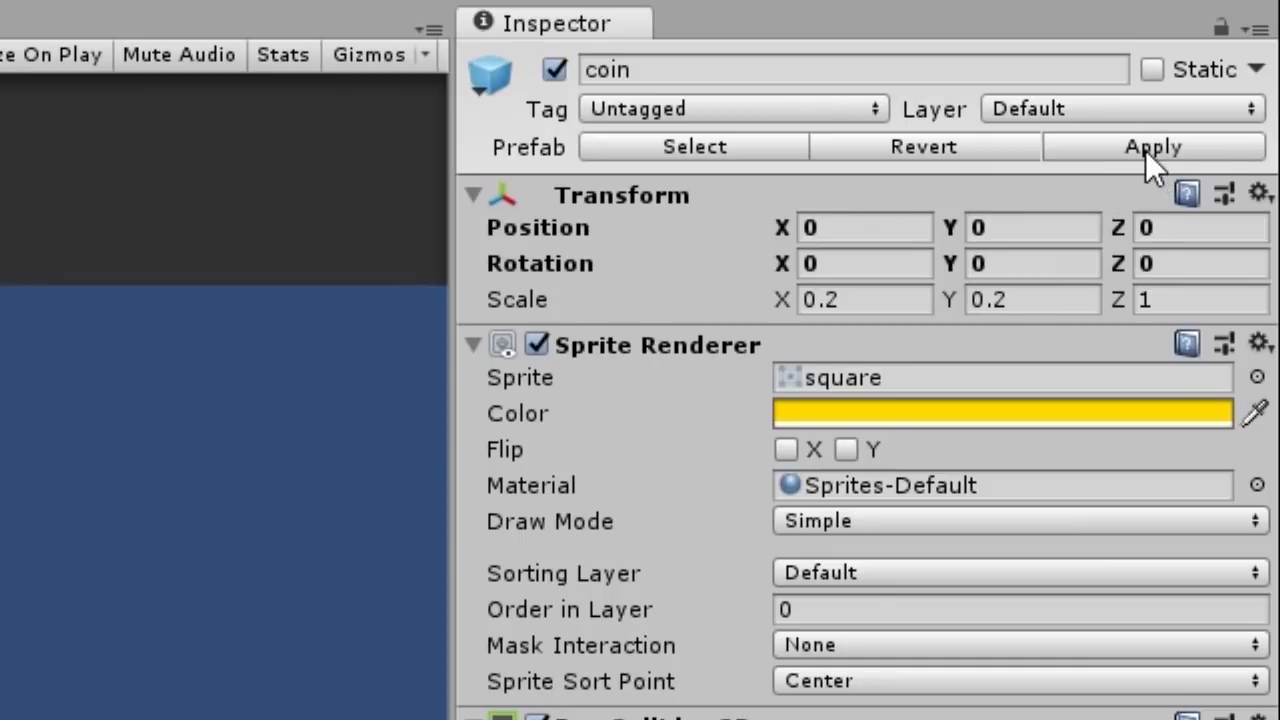
{"action": "left_click", "coordinate": [1145, 150]}
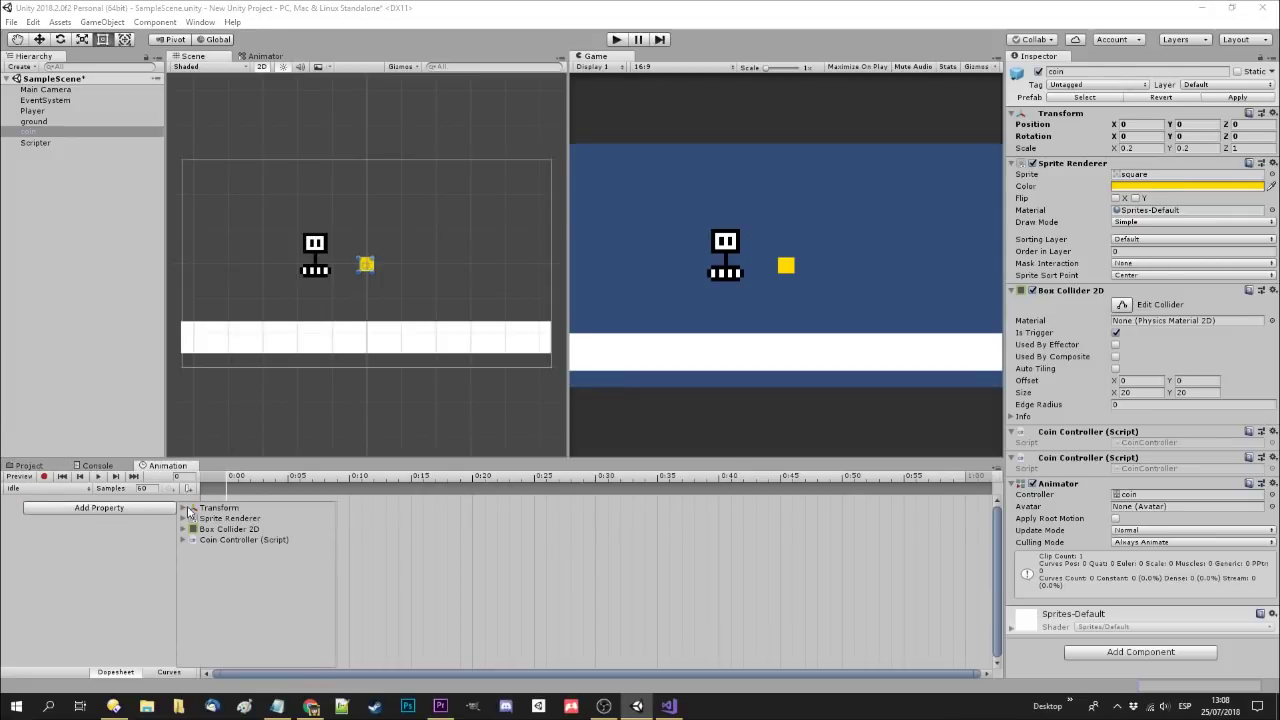
{"action": "left_click", "coordinate": [184, 508]}
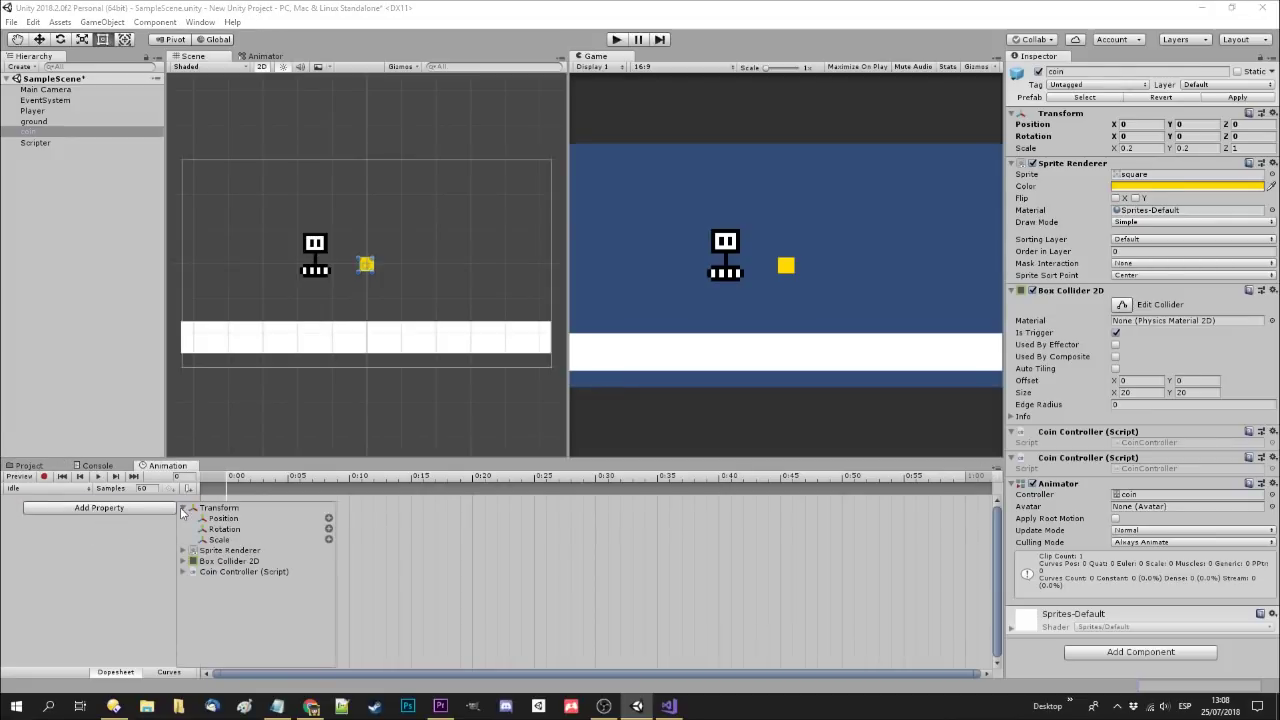
Key the coin's Position in idle, raised at 0:30, preview the bob, and run the game
{"action": "left_click", "coordinate": [329, 519]}
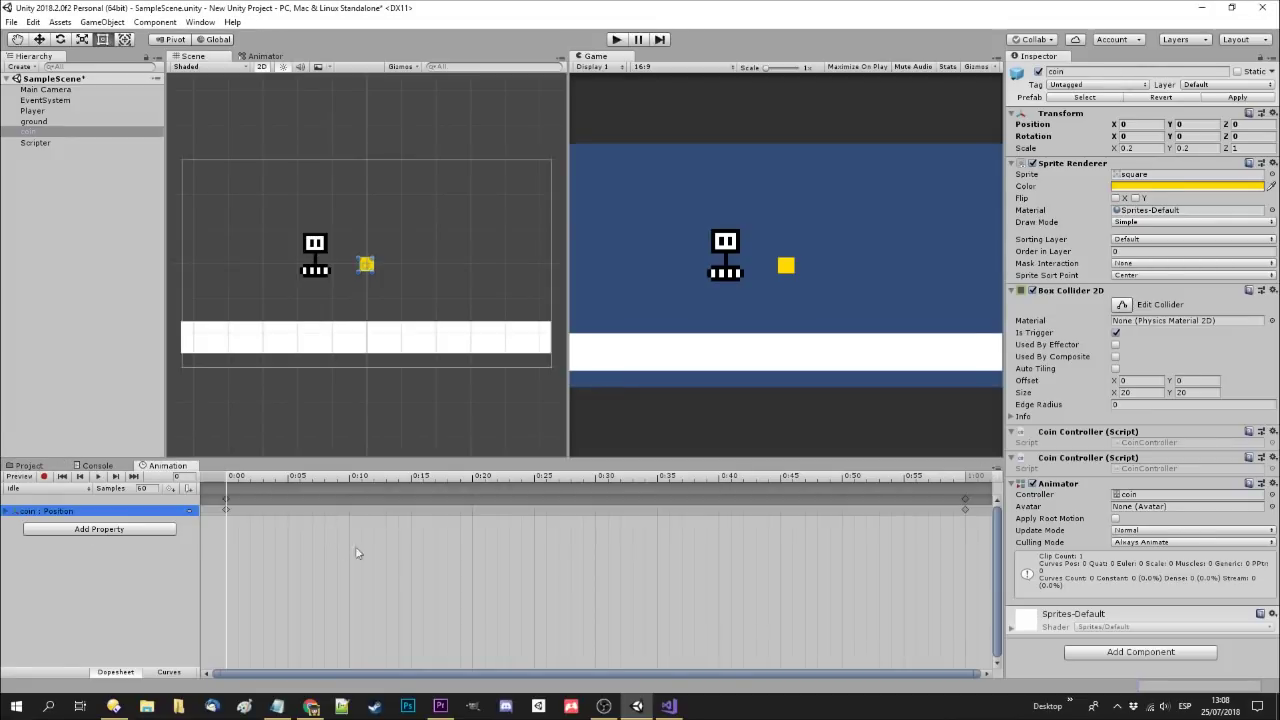
{"action": "left_click", "coordinate": [596, 476]}
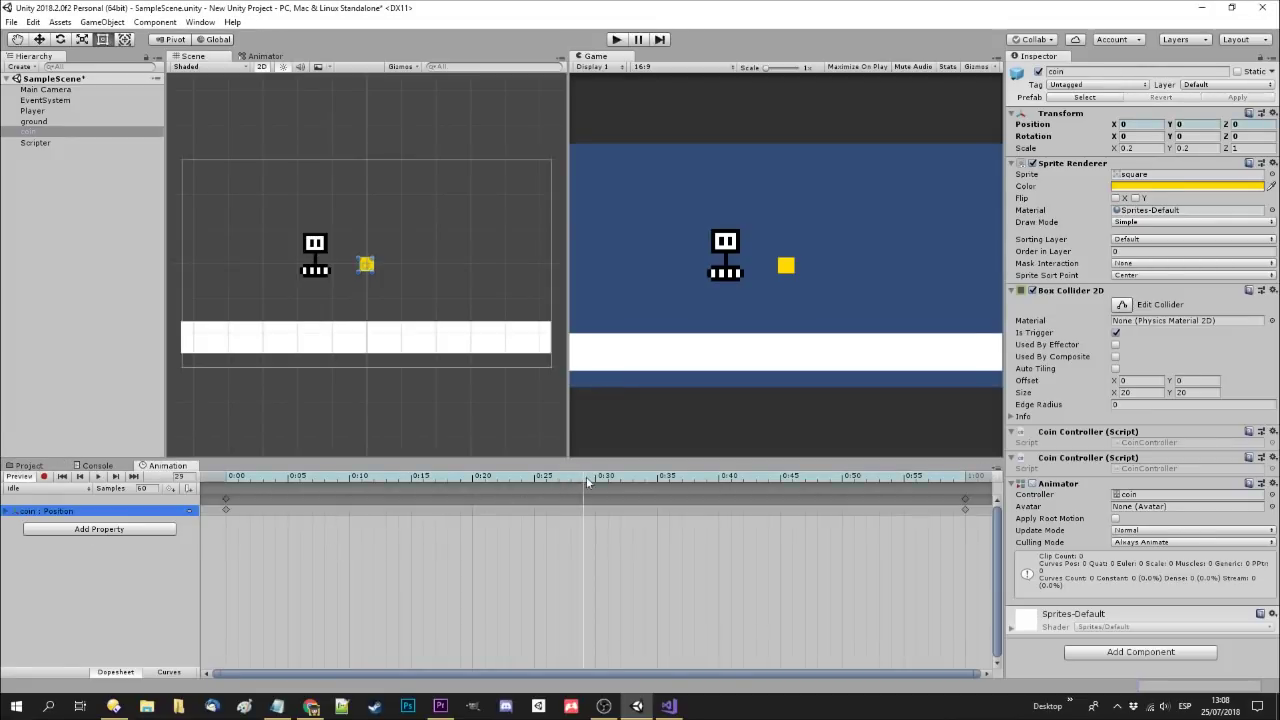
{"action": "left_click", "coordinate": [43, 476]}
{"action": "left_click", "coordinate": [40, 39]}
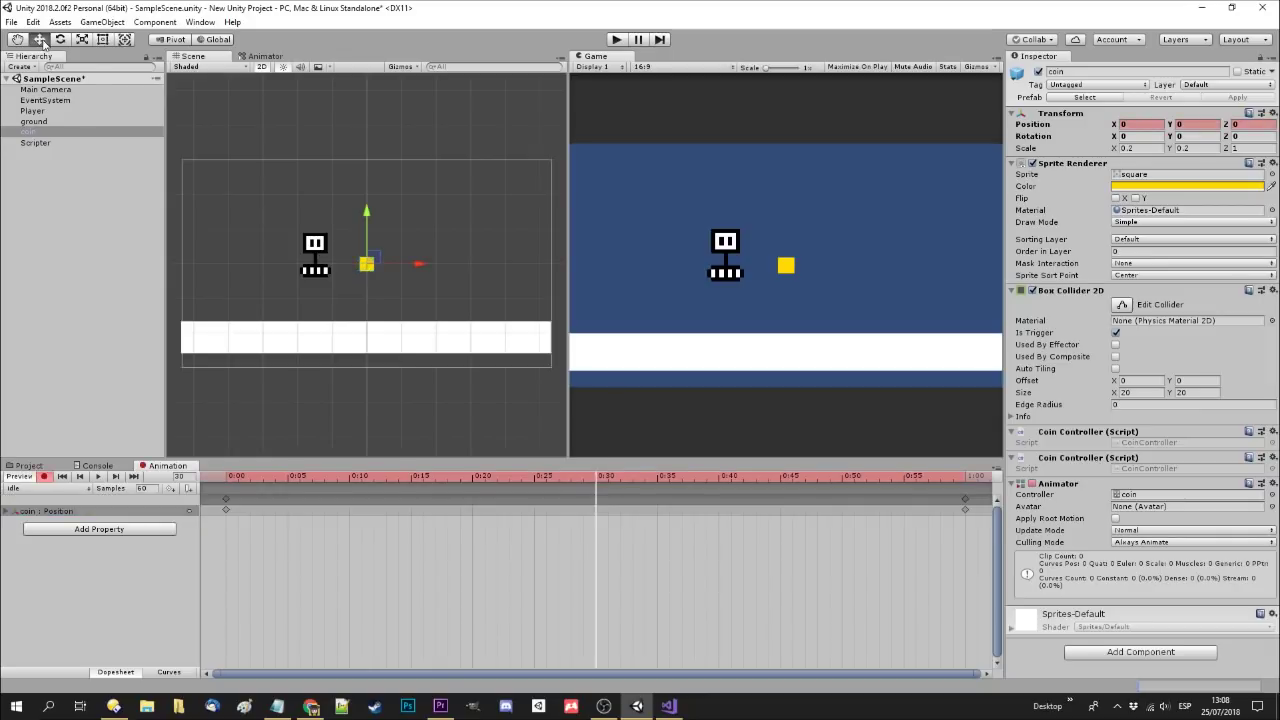
{"action": "left_click_drag", "start_coordinate": [371, 214], "coordinate": [371, 195]}
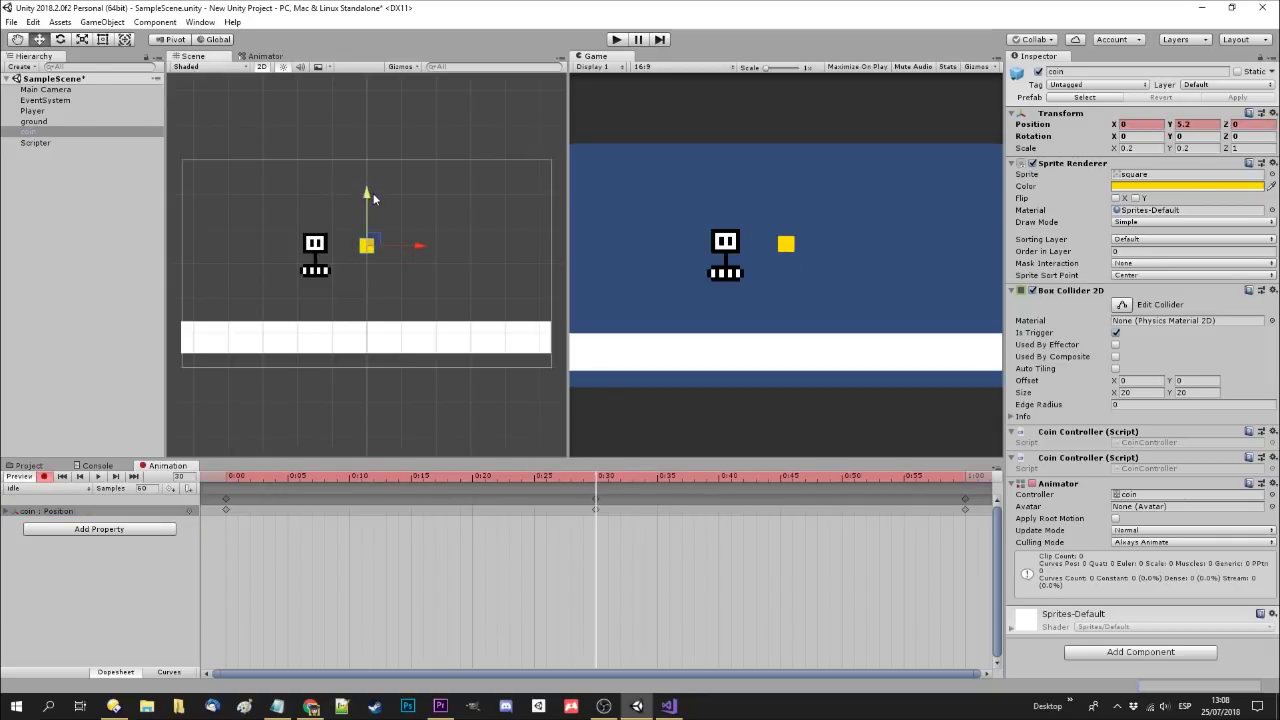
{"action": "left_click", "coordinate": [98, 477]}
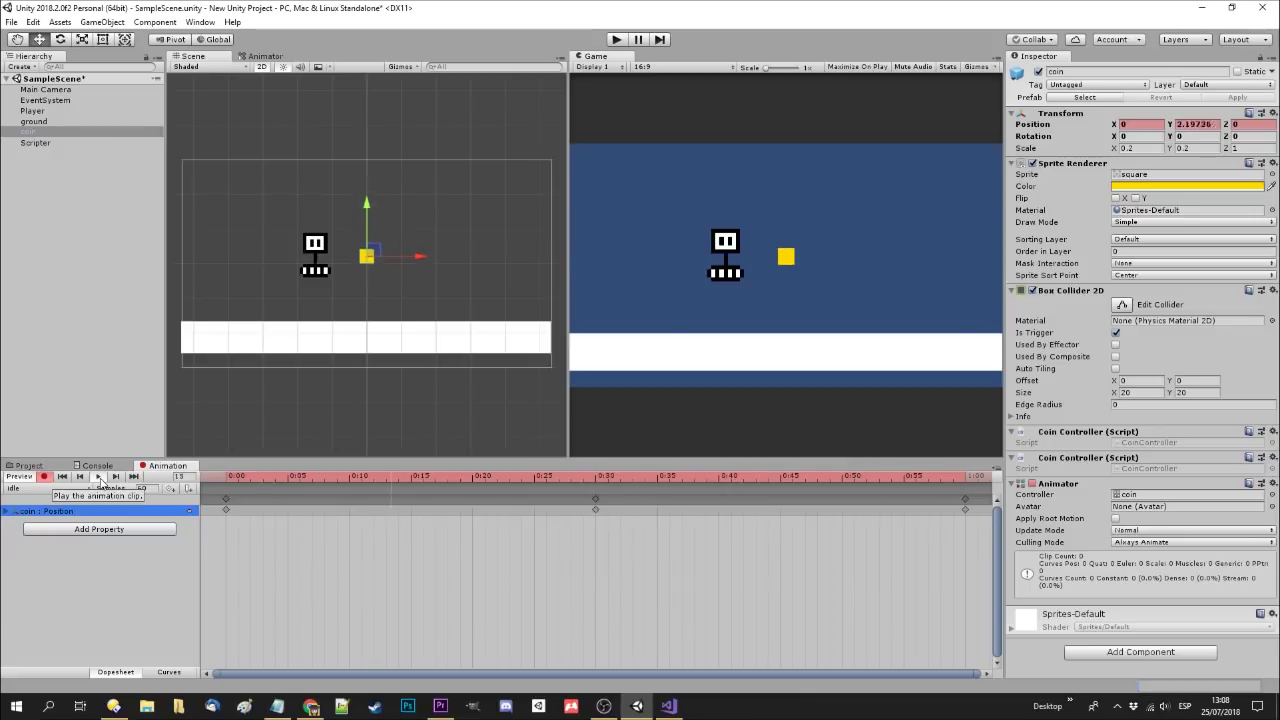
{"action": "left_click", "coordinate": [617, 40]}
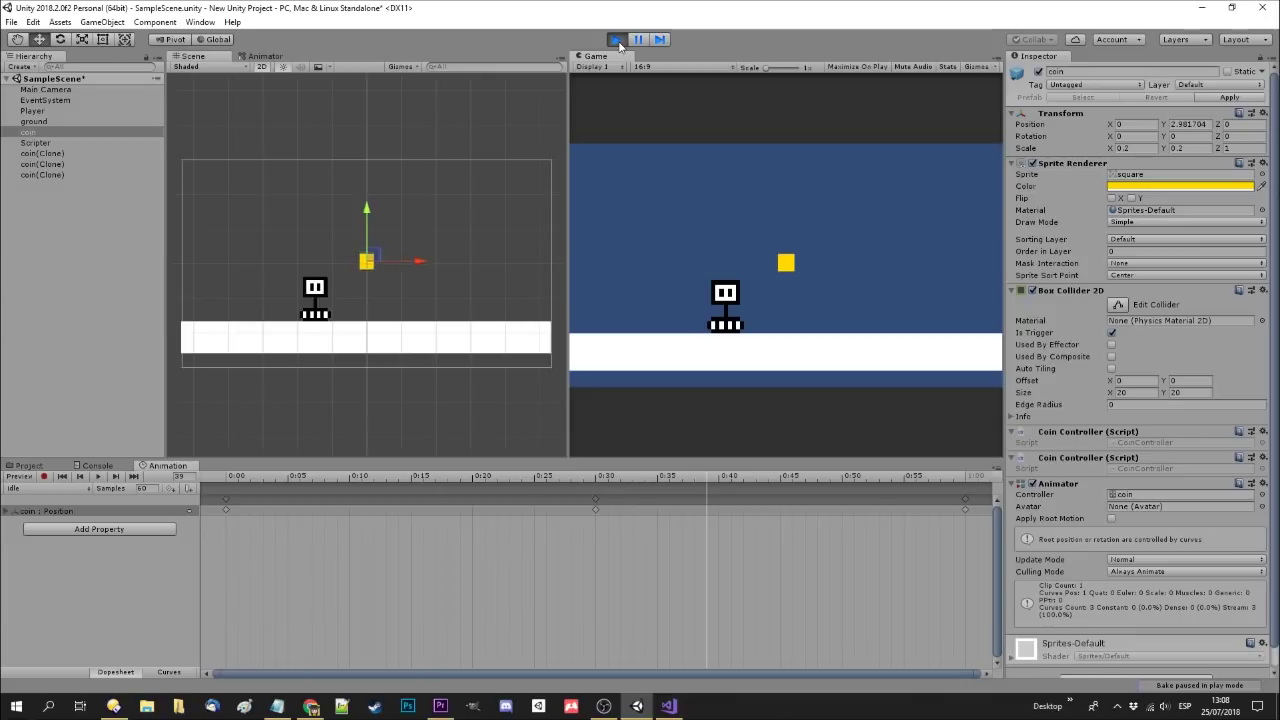
Walk the robot right and left to collect the coin, then stop the play test
{"action": "key", "text": "Right"}
{"action": "key", "text": "Right"}
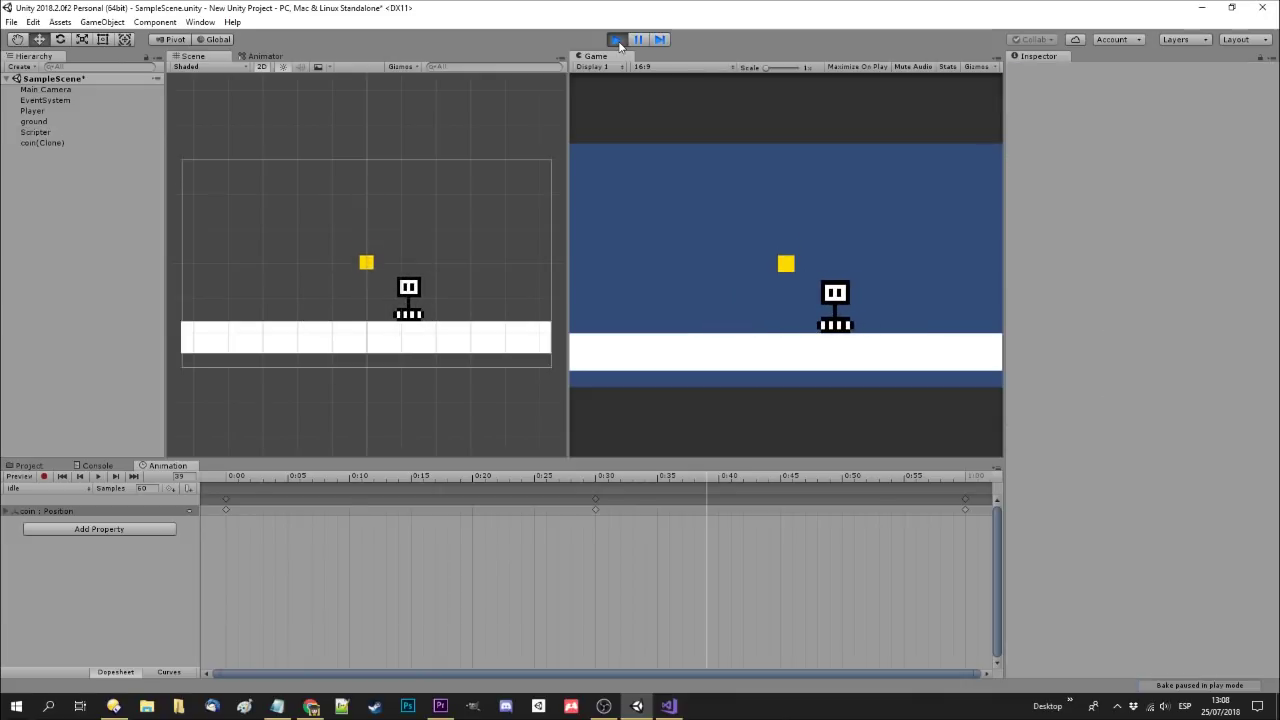
{"action": "key", "text": "Left"}
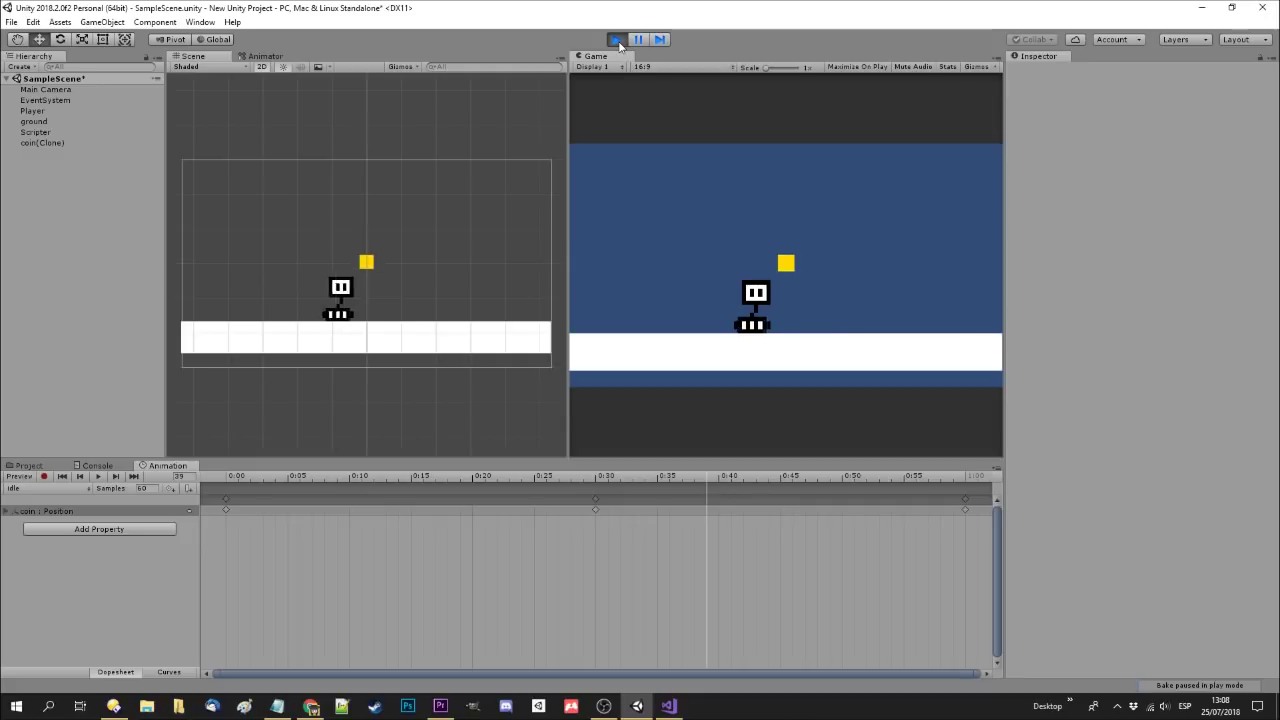
{"action": "key", "text": "Right"}
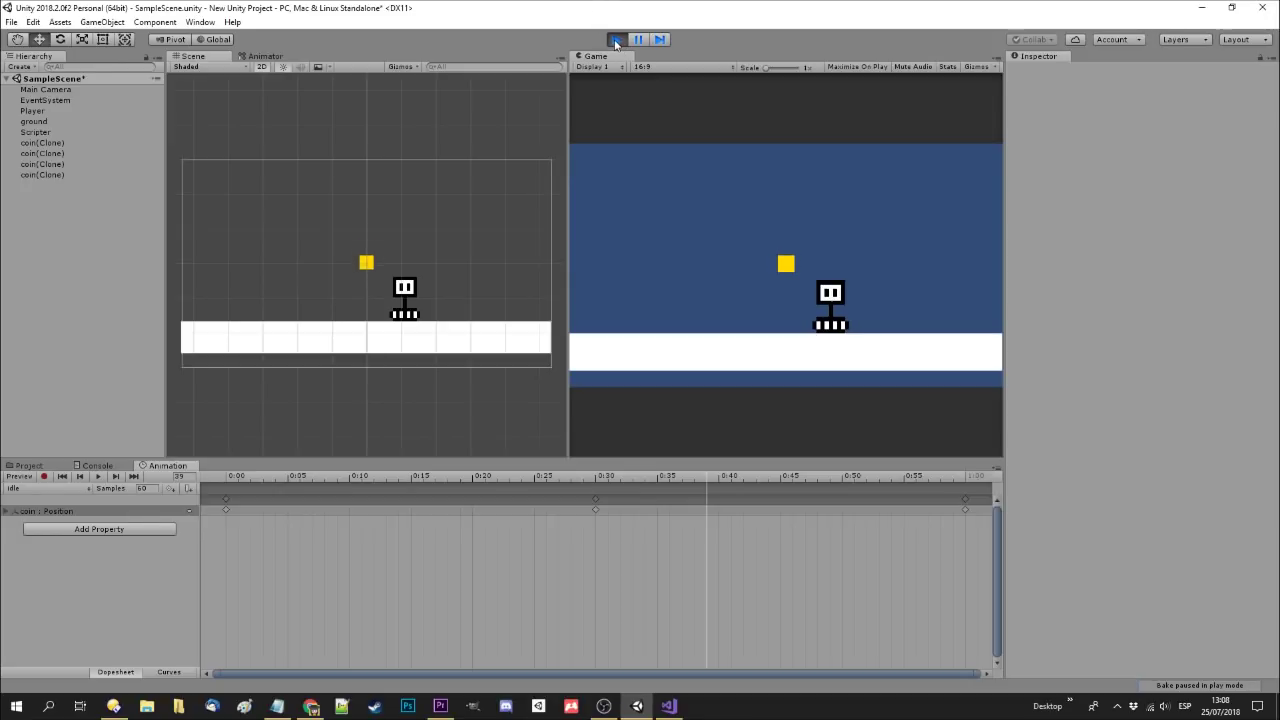
{"action": "left_click", "coordinate": [616, 42]}
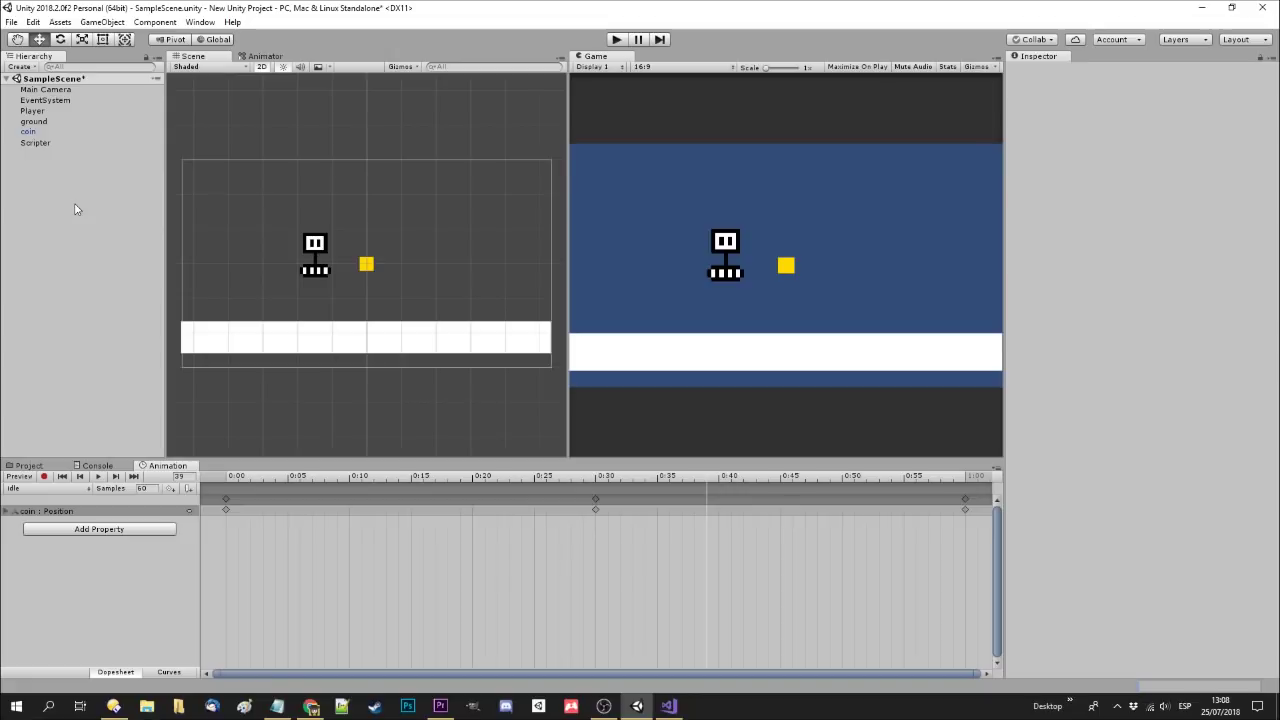
Create an empty object named coinContainer positioned at 0, 0, 0
{"action": "right_click", "coordinate": [53, 180]}
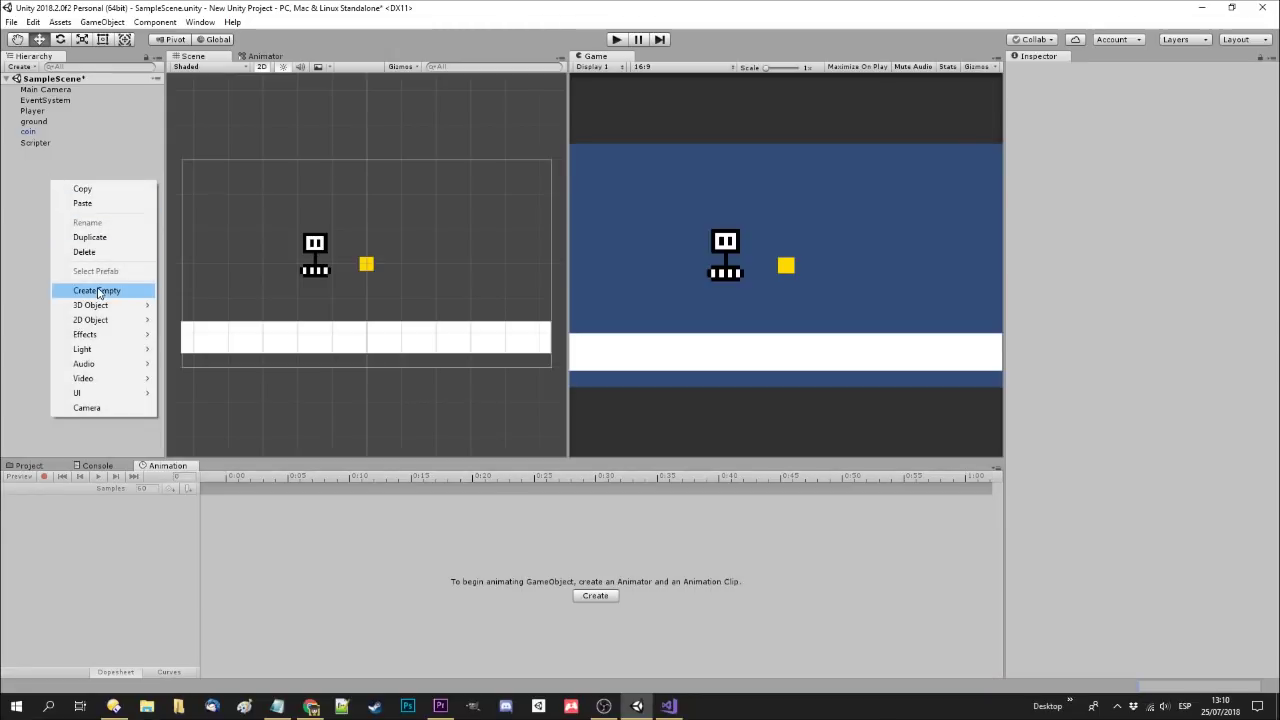
{"action": "left_click", "coordinate": [97, 290]}
{"action": "left_click", "coordinate": [1118, 71]}
{"action": "type", "text": "coinContainer"}
{"action": "key", "text": "Return"}
{"action": "left_click", "coordinate": [1135, 110]}
{"action": "type", "text": "0"}
{"action": "left_click", "coordinate": [1200, 111]}
{"action": "type", "text": "0"}
{"action": "key", "text": "Tab"}
{"action": "type", "text": "0"}
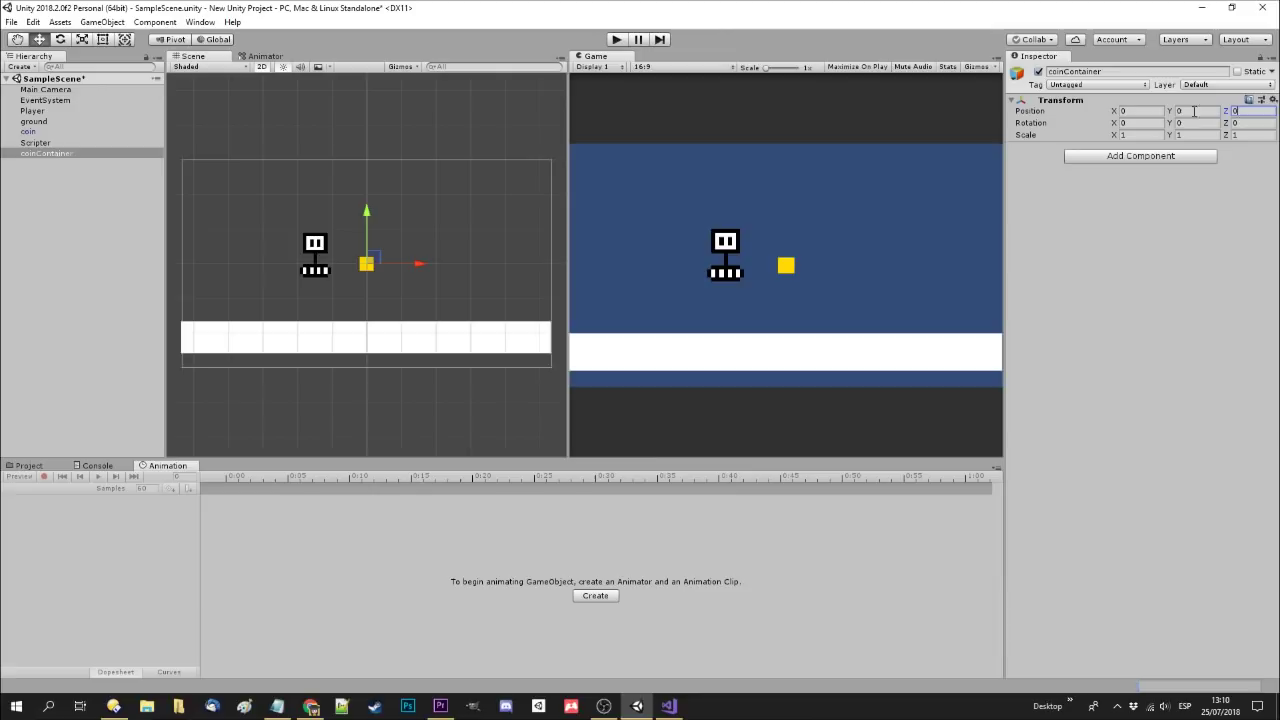
Parent the coin under coinContainer and set the container's Position X to -30
{"action": "left_click", "coordinate": [108, 186]}
{"action": "left_click_drag", "start_coordinate": [33, 132], "coordinate": [45, 145]}
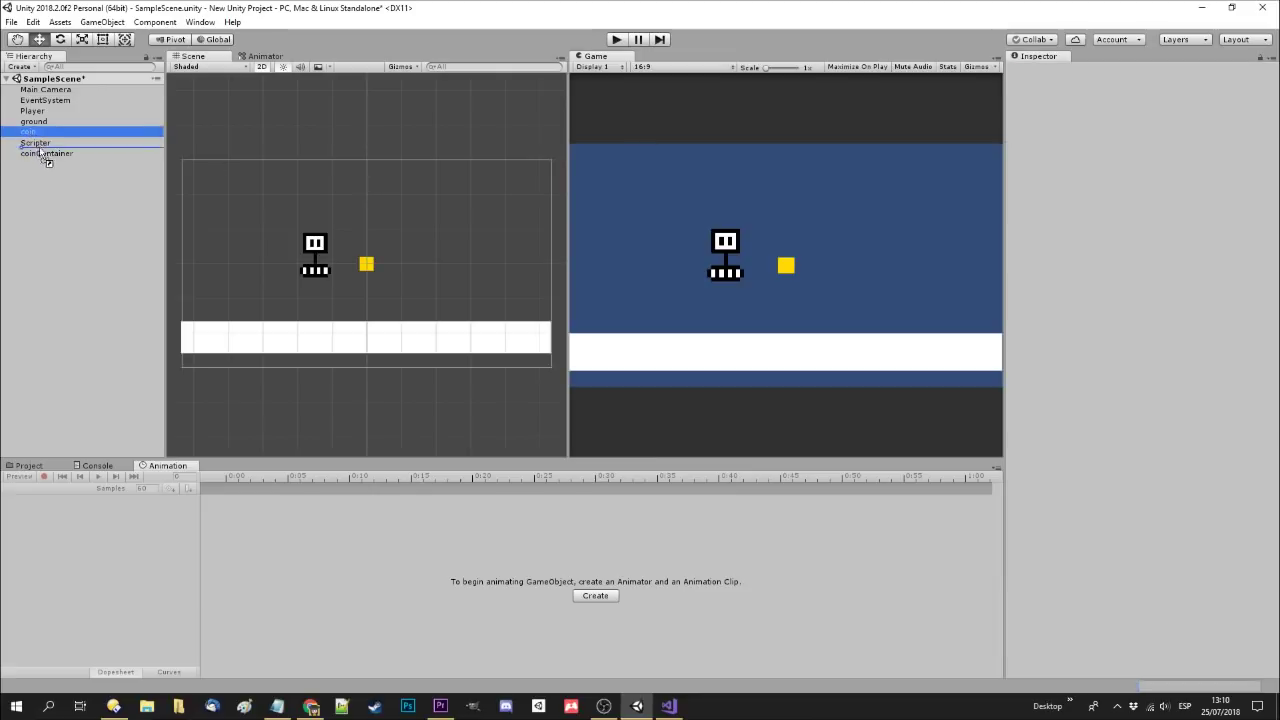
{"action": "left_click", "coordinate": [45, 143]}
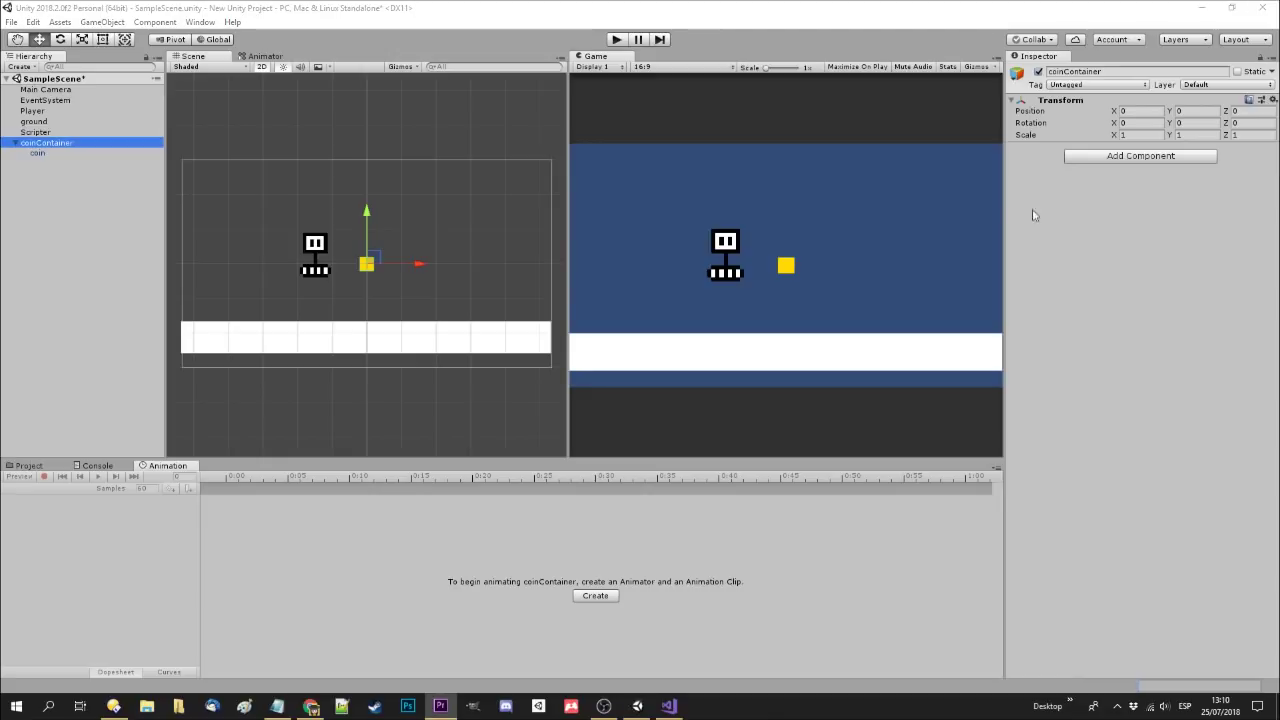
{"action": "left_click", "coordinate": [1140, 113]}
{"action": "type", "text": "-30"}
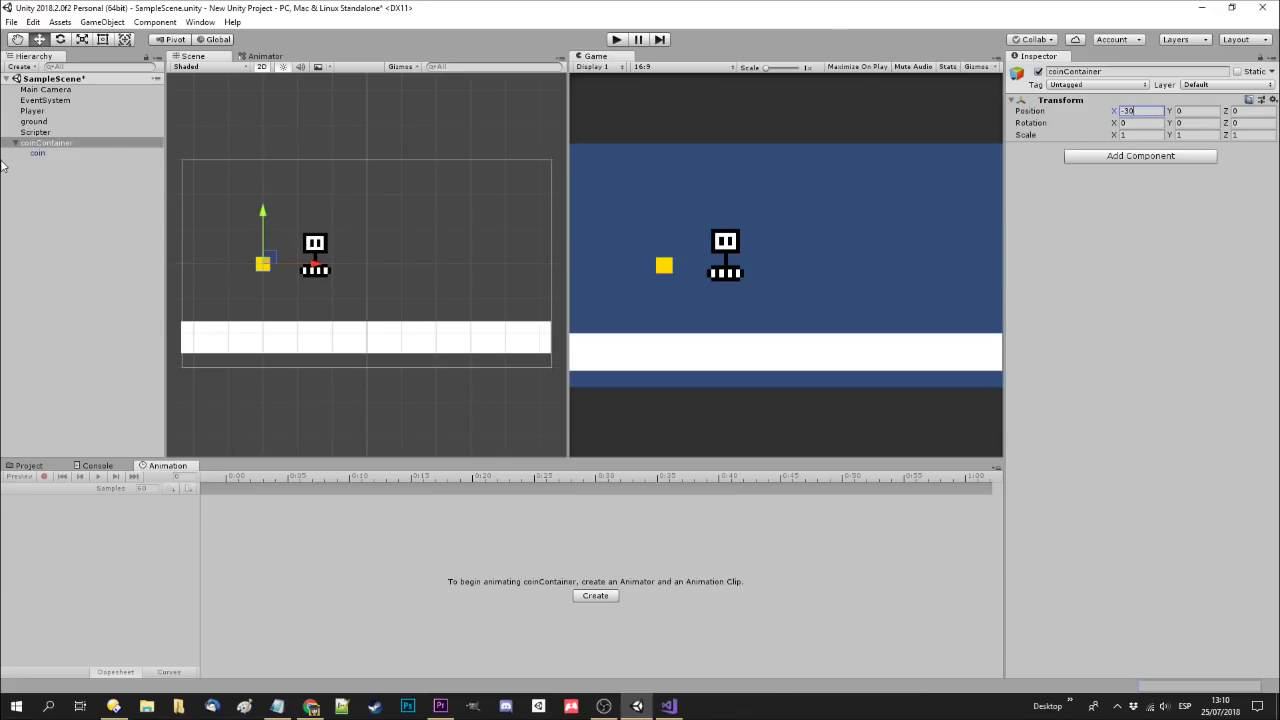
{"action": "left_click", "coordinate": [40, 153]}
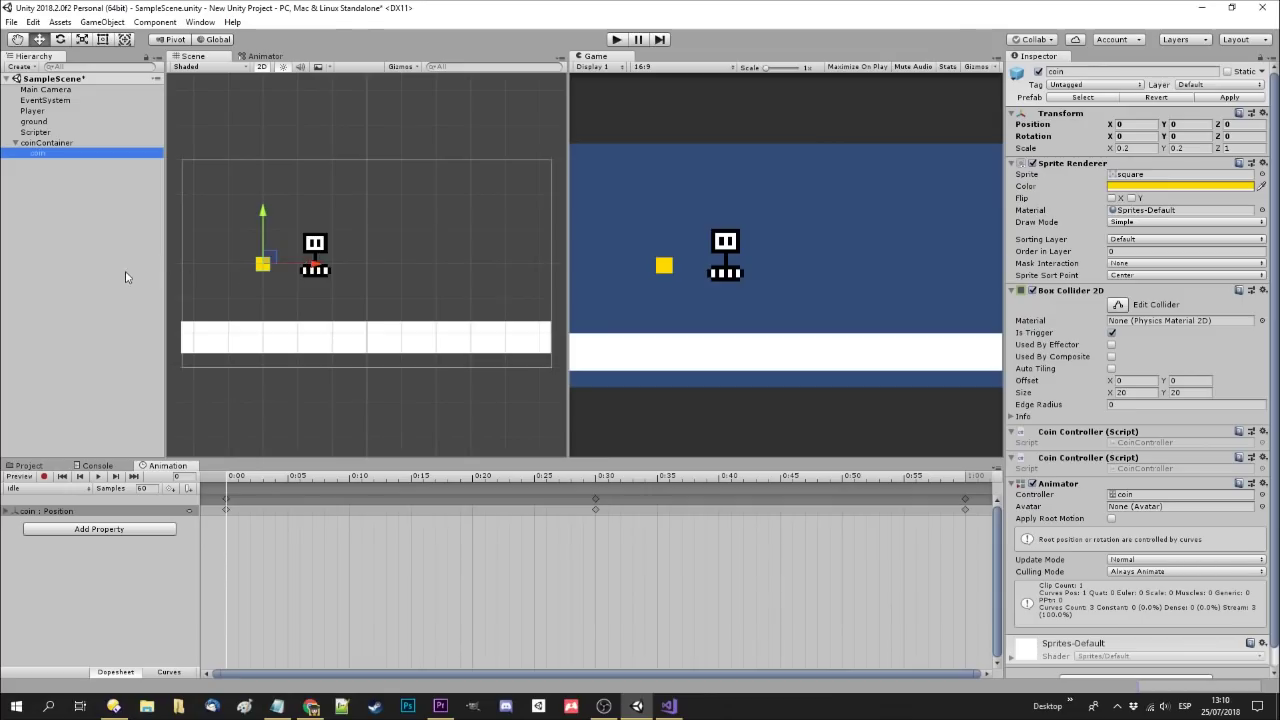
Inspect coinContainer and its coin, then show the Assets root folders in the Project panel
{"action": "left_click", "coordinate": [37, 145]}
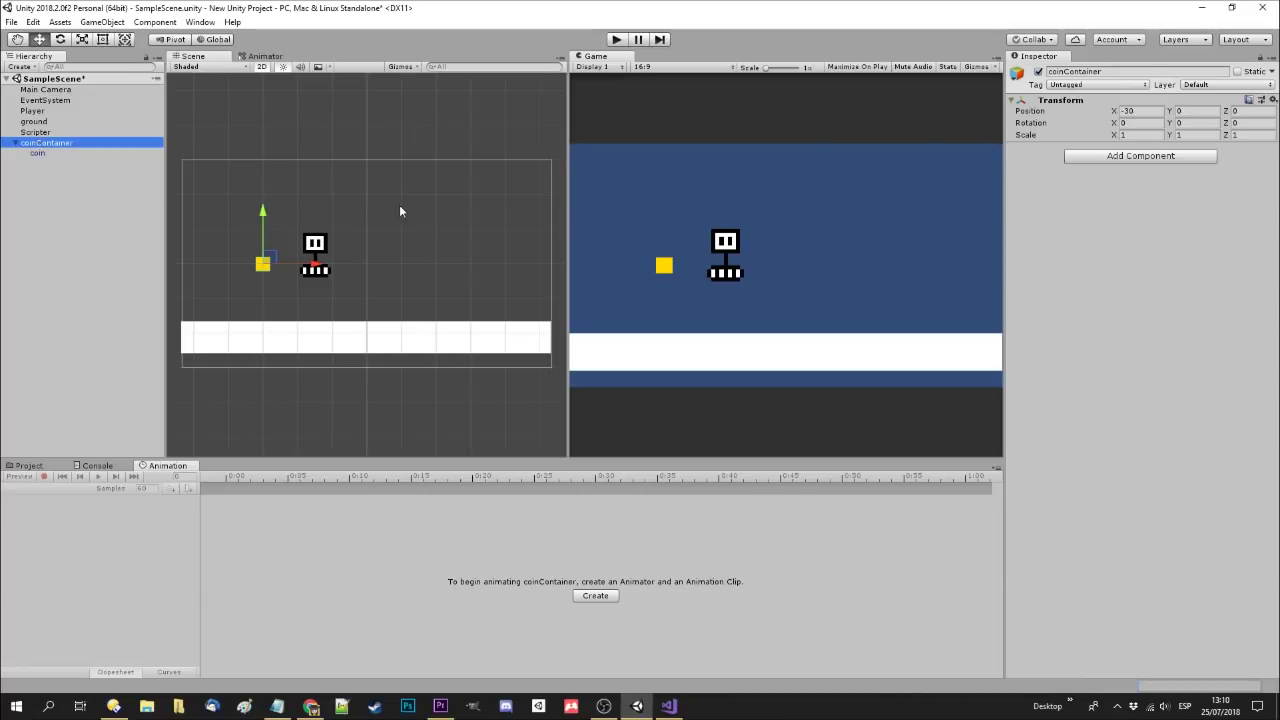
{"action": "left_click", "coordinate": [61, 156]}
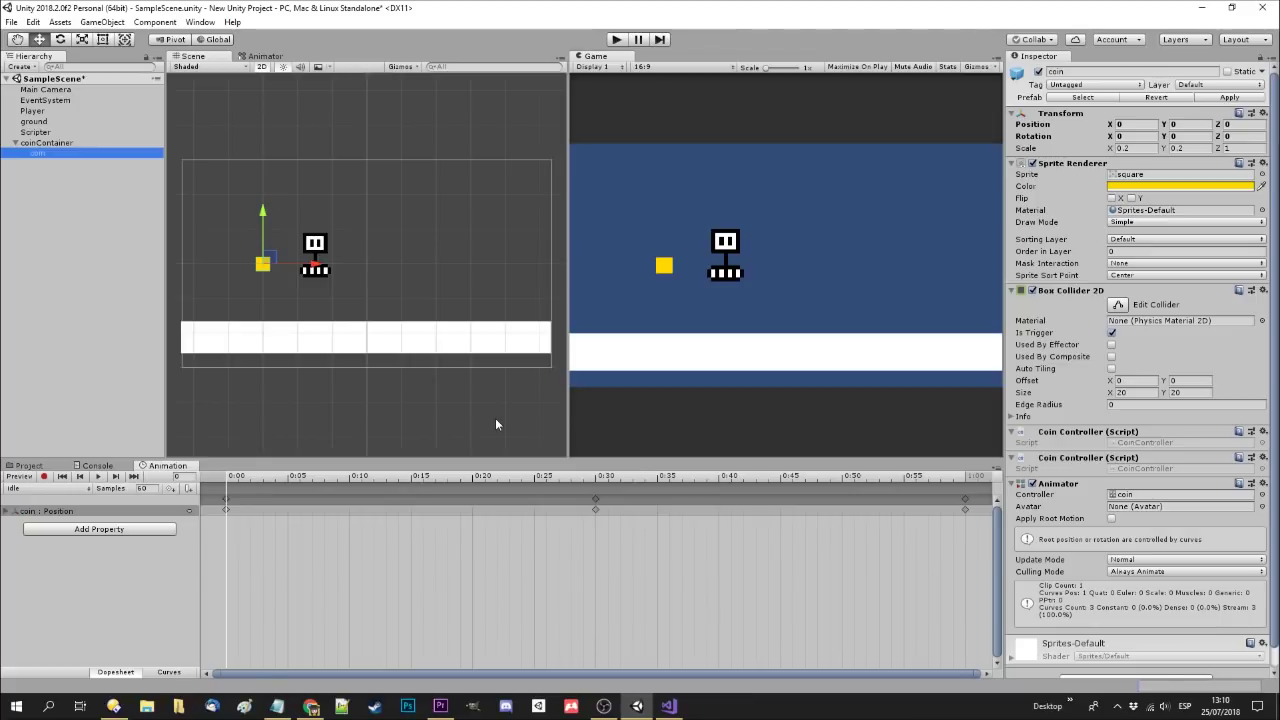
{"action": "left_click", "coordinate": [30, 465]}
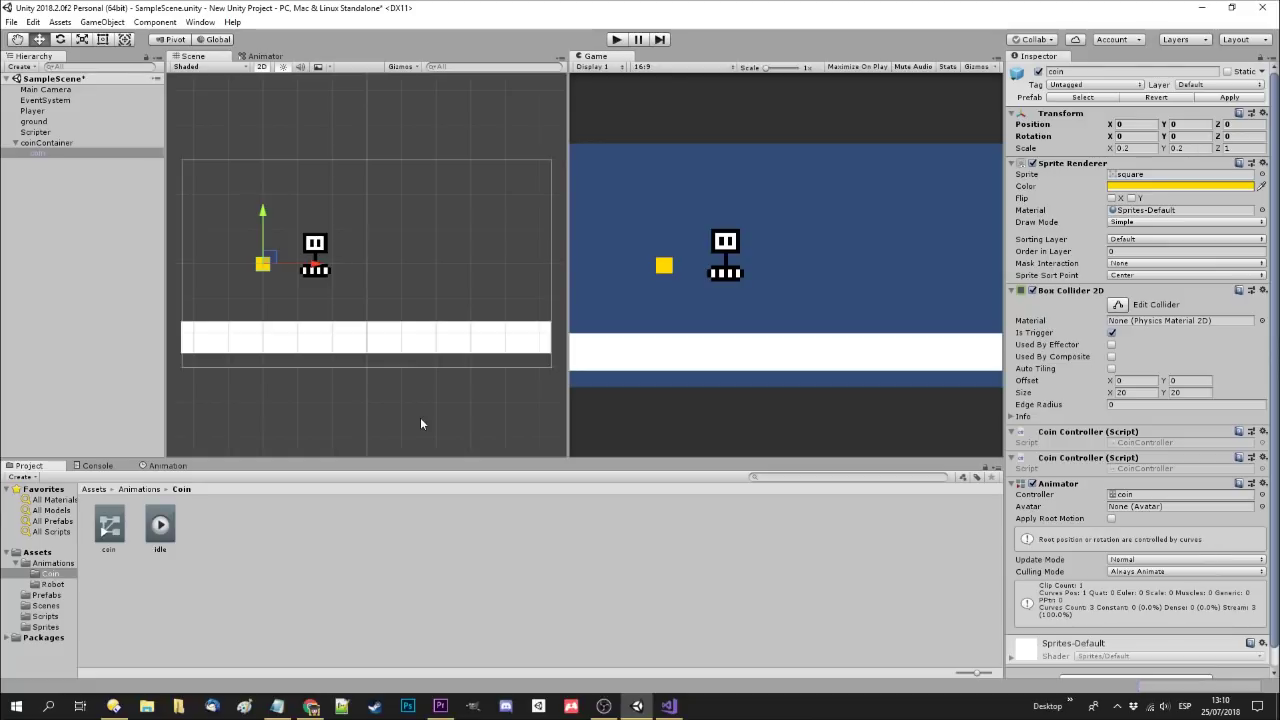
{"action": "left_click", "coordinate": [71, 160]}
{"action": "left_click", "coordinate": [97, 489]}
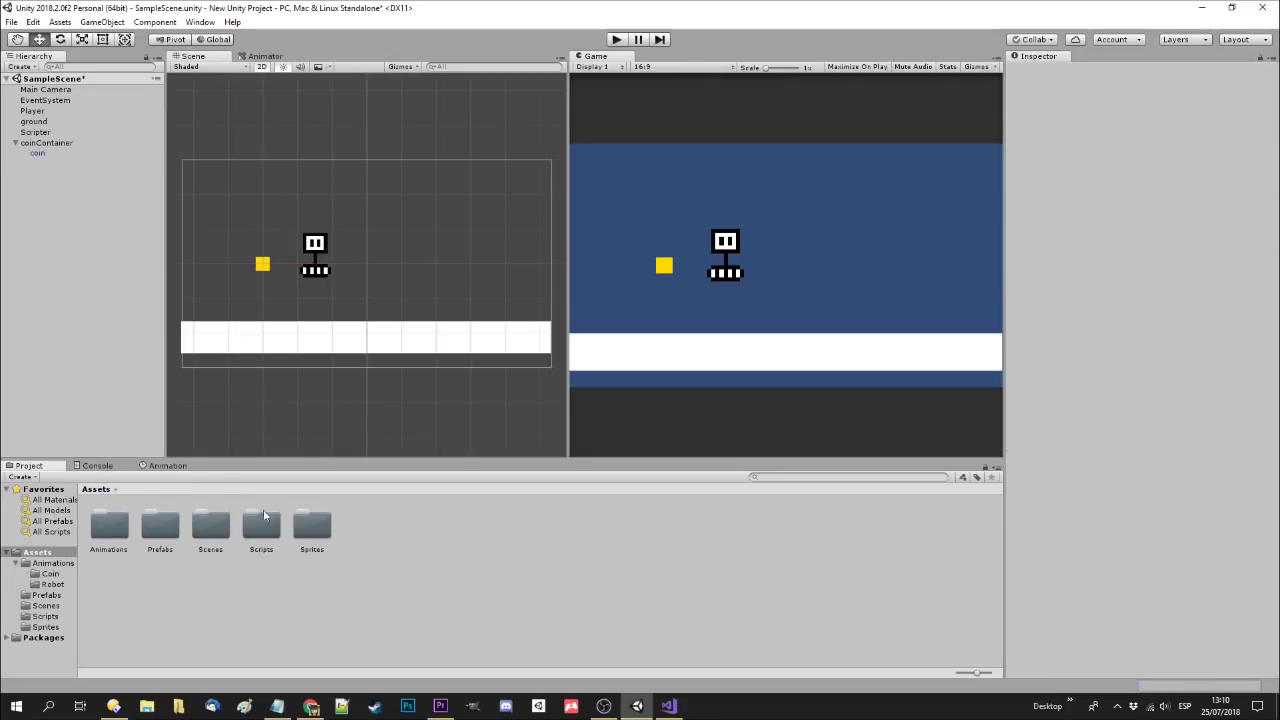
Delete the old coin prefab from the Prefabs folder
{"action": "double_click", "coordinate": [163, 525]}
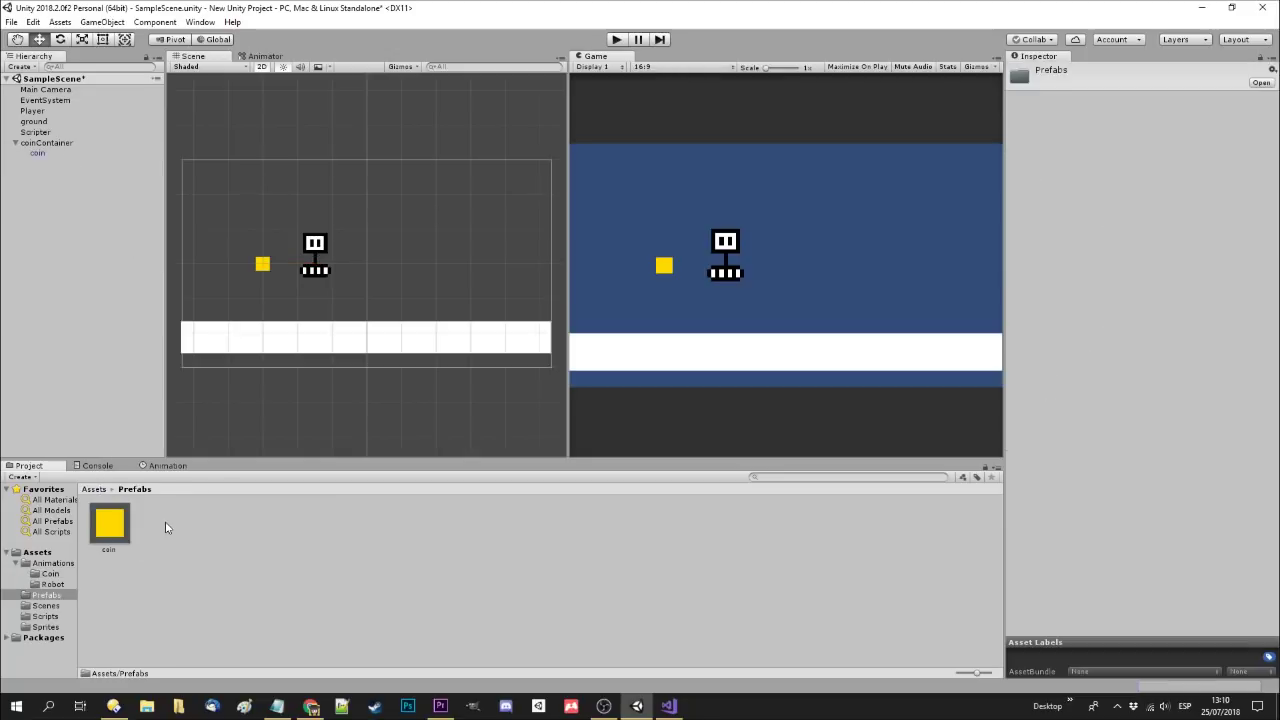
{"action": "left_click", "coordinate": [109, 531]}
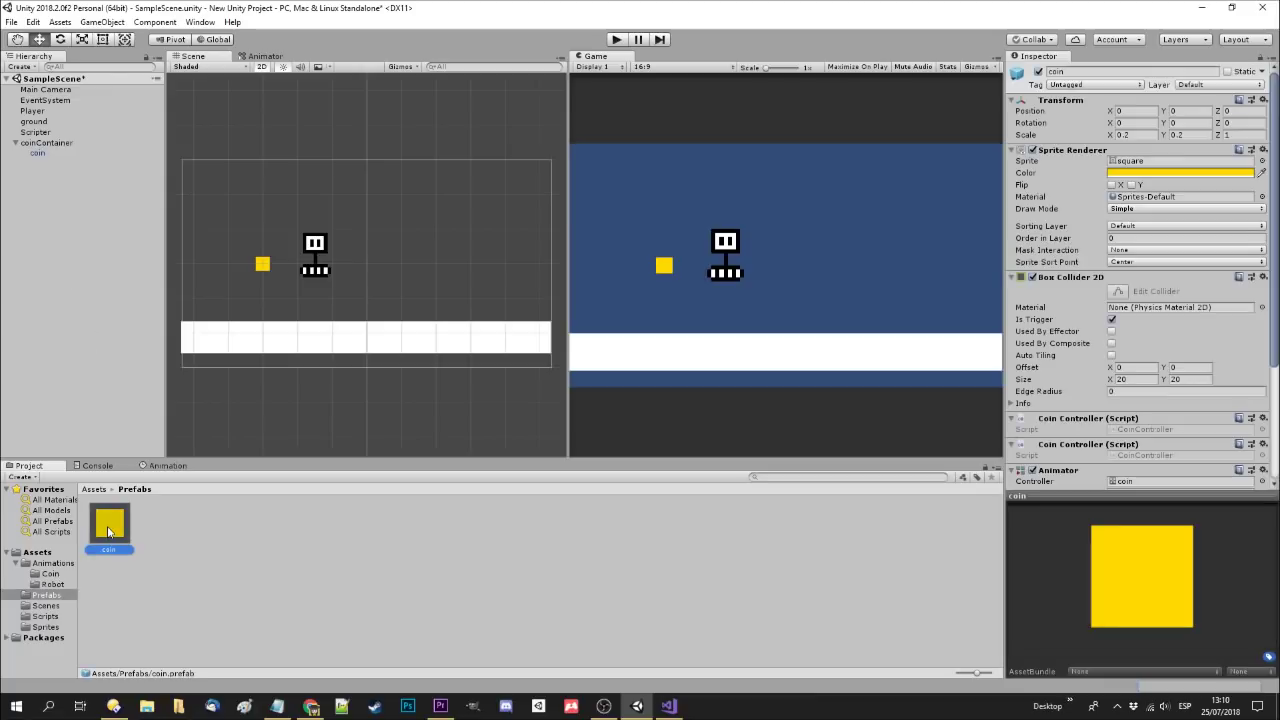
{"action": "key", "text": "Delete"}
{"action": "left_click", "coordinate": [677, 380]}
Make coinContainer a prefab in Prefabs, check its coin child, then select Scripter
{"action": "left_click_drag", "start_coordinate": [48, 143], "coordinate": [163, 530]}
{"action": "left_click", "coordinate": [131, 522]}
{"action": "left_click", "coordinate": [158, 531]}
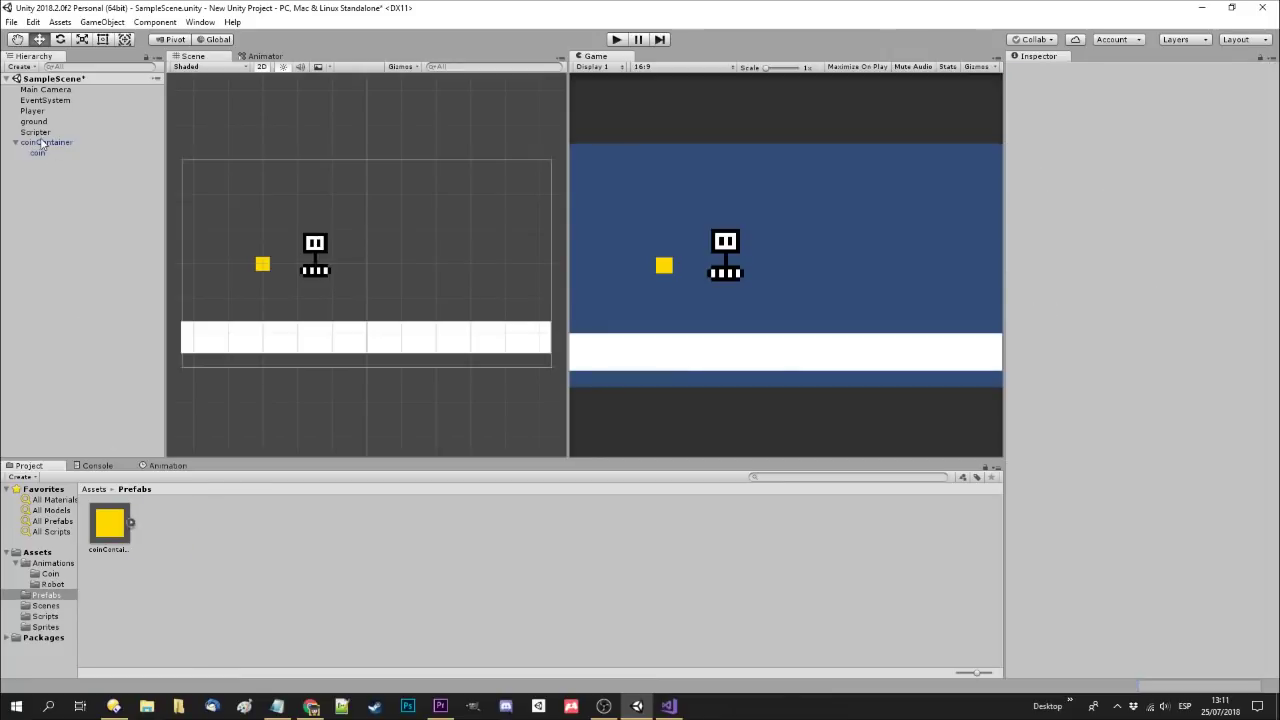
{"action": "left_click", "coordinate": [40, 132]}
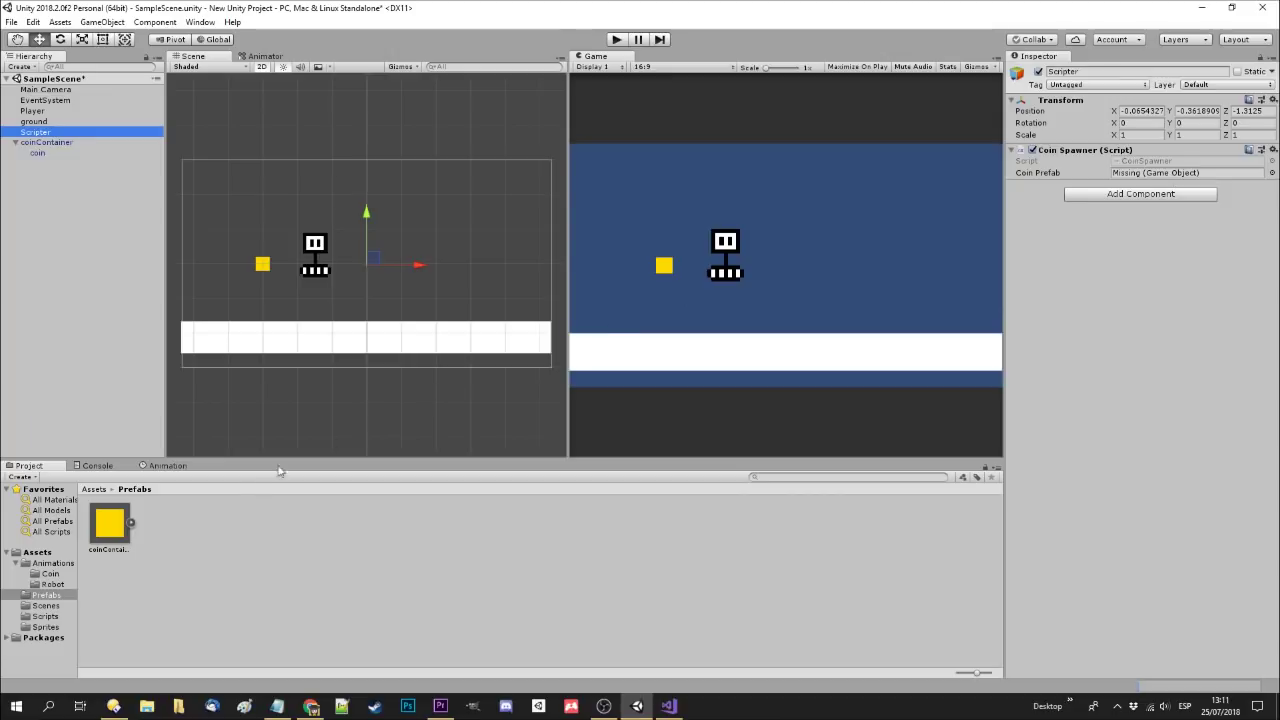
Assign the coinContainer prefab as Coin Prefab and play-test, moving the robot right and left
{"action": "left_click", "coordinate": [107, 528]}
{"action": "left_click_drag", "start_coordinate": [107, 528], "coordinate": [1130, 175]}
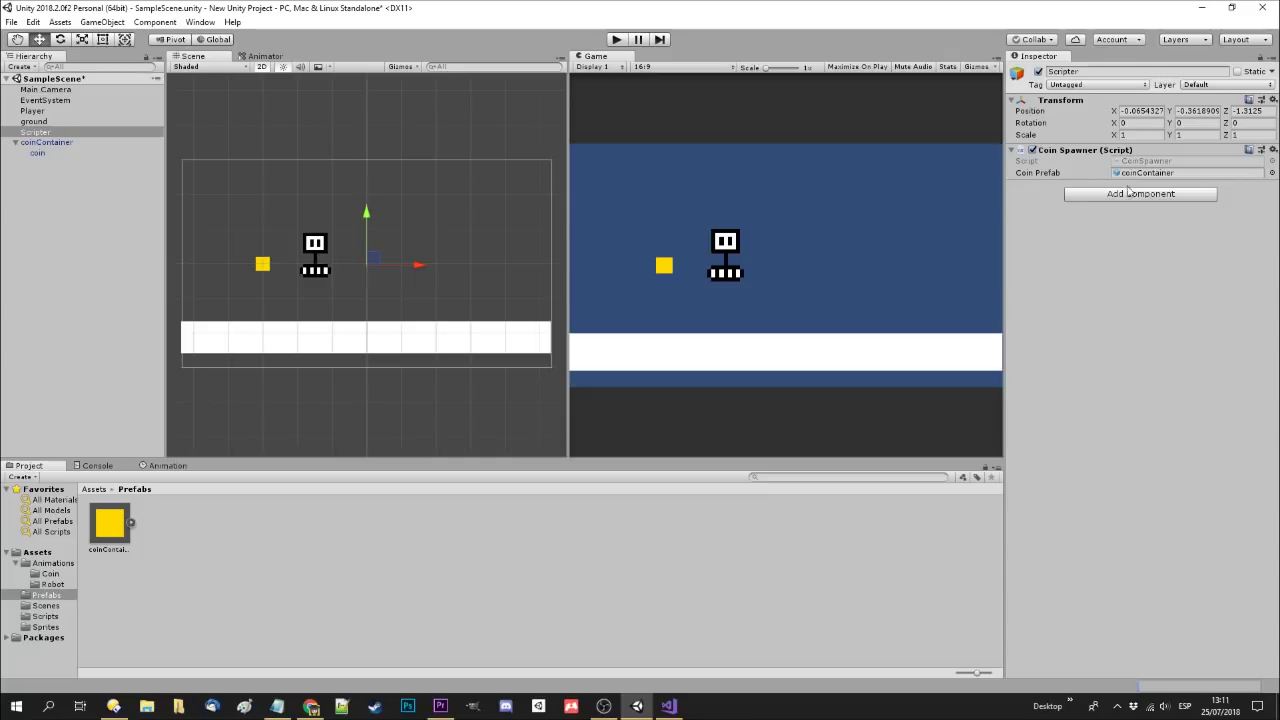
{"action": "left_click", "coordinate": [616, 40]}
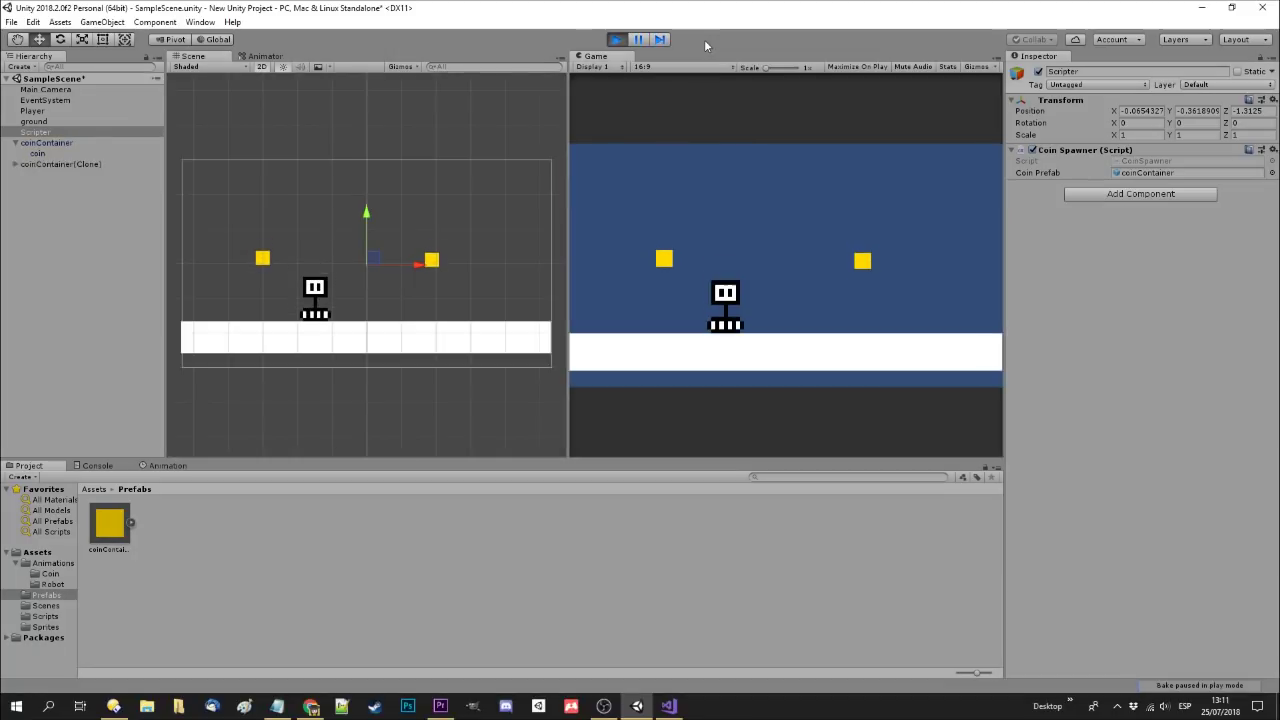
{"action": "key", "text": "Right"}
{"action": "key", "text": "Left"}
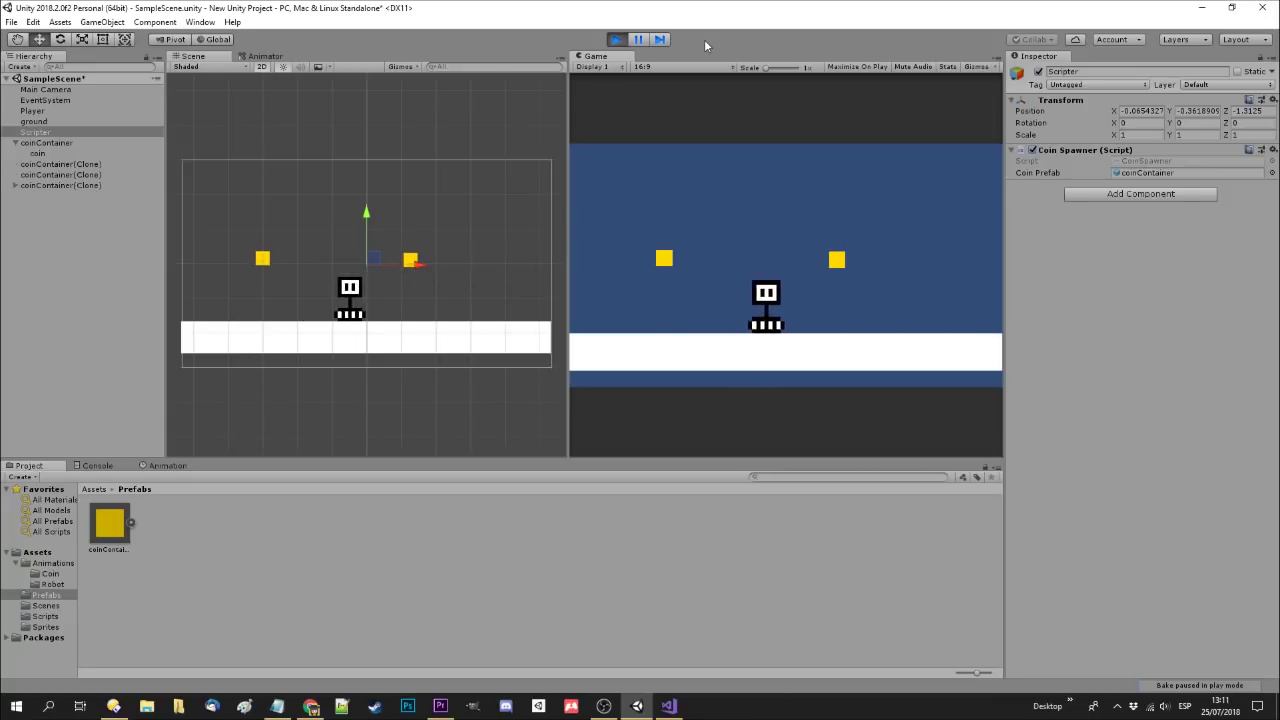
{"action": "left_click", "coordinate": [615, 40]}
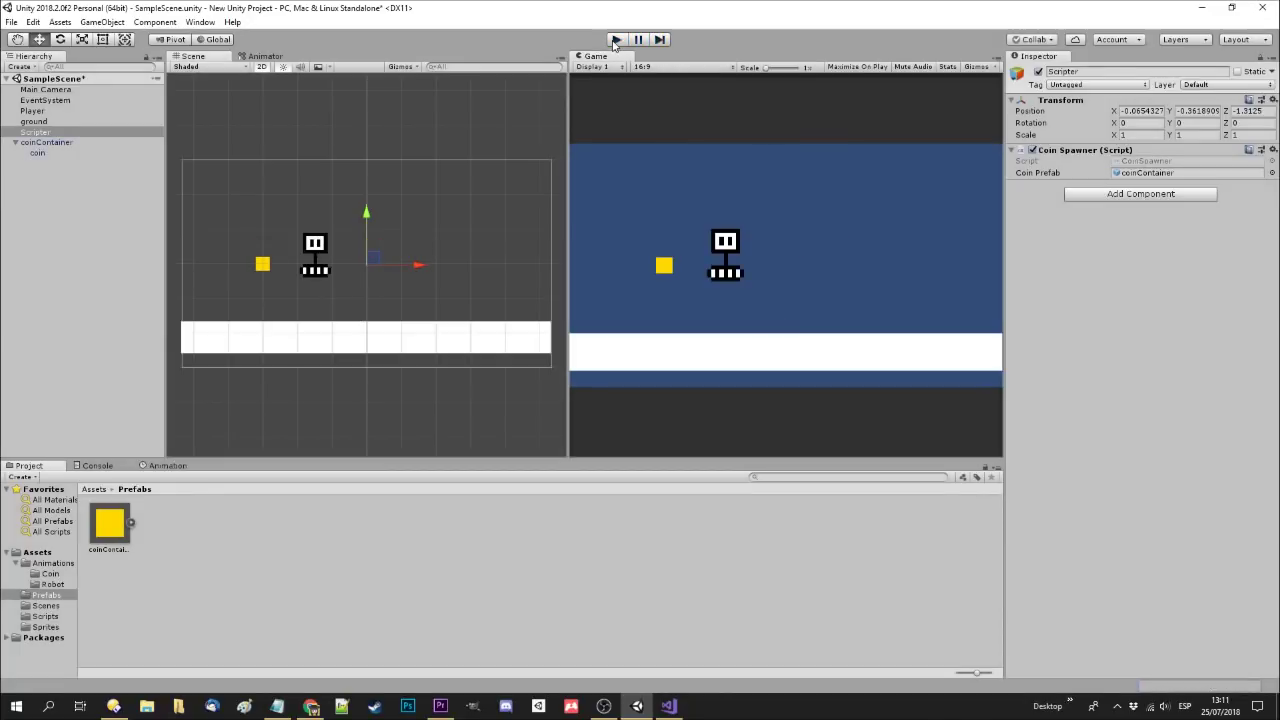
Pull the coin out of coinContainer, breaking the prefab instance link
{"action": "left_click", "coordinate": [66, 272]}
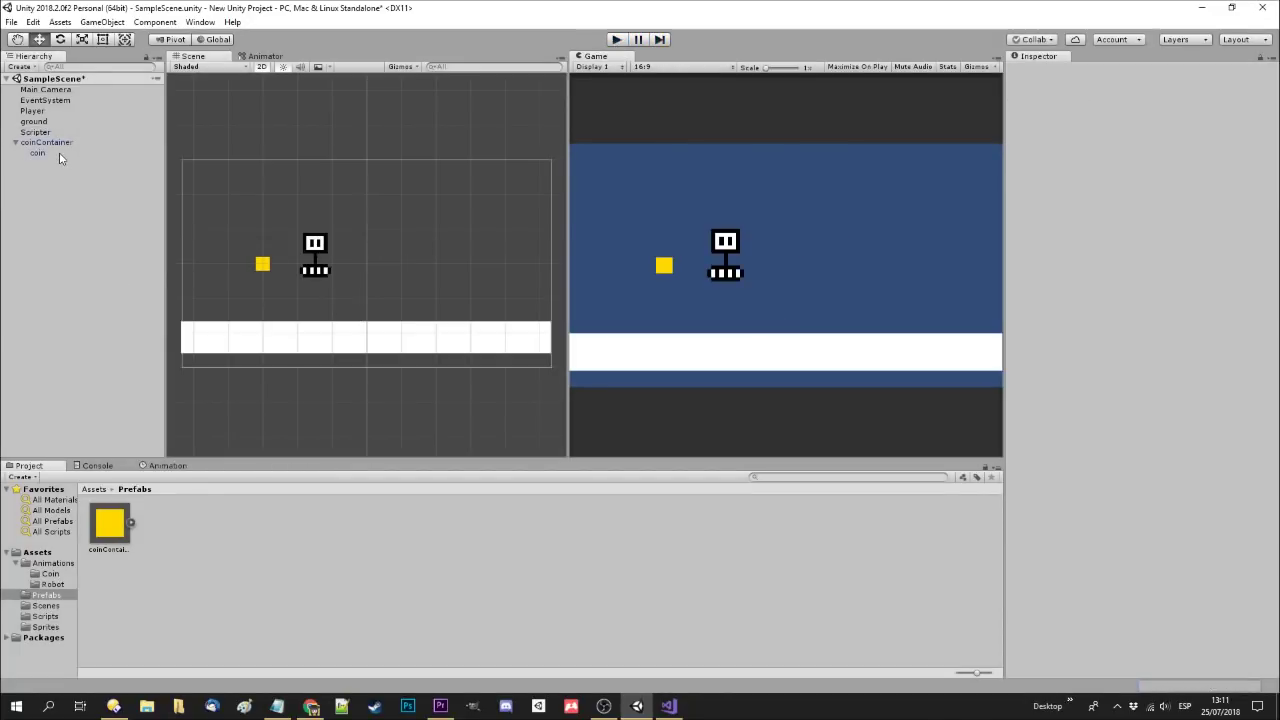
{"action": "left_click_drag", "start_coordinate": [59, 158], "coordinate": [73, 227]}
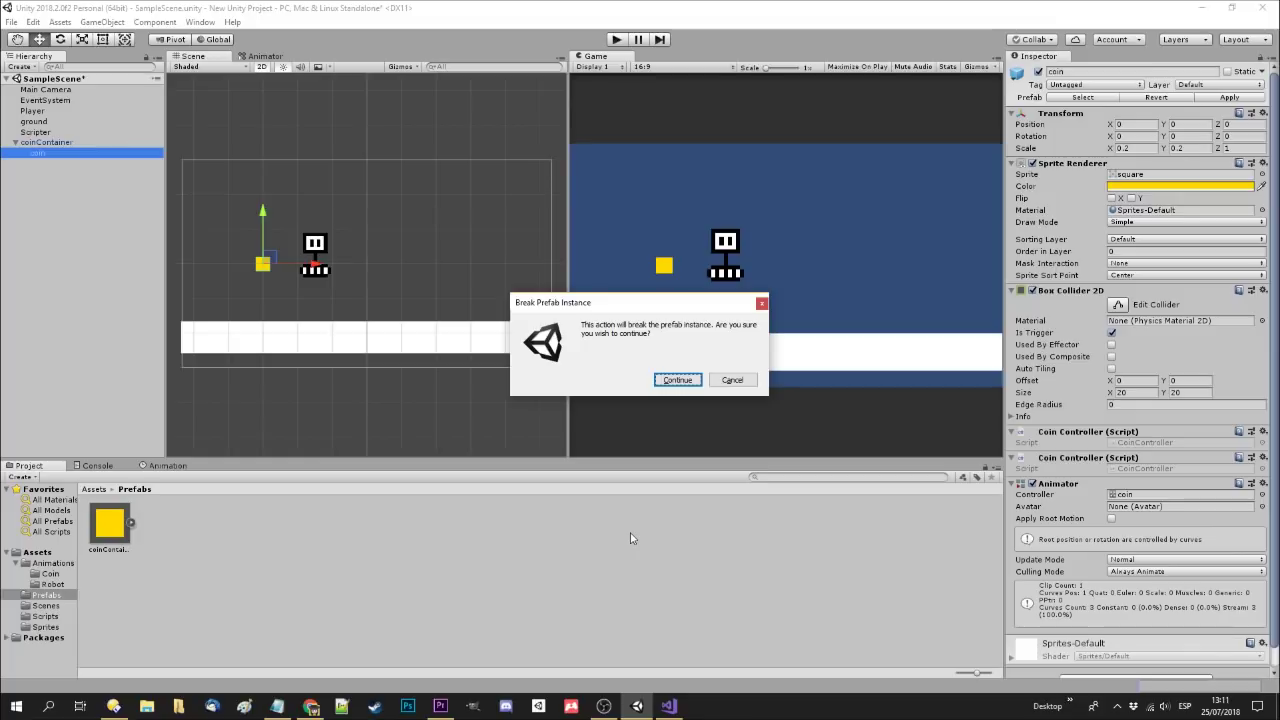
{"action": "left_click", "coordinate": [677, 380]}
Apply coinContainer's changes to its prefab and check the prefab in Prefabs
{"action": "left_click", "coordinate": [55, 143]}
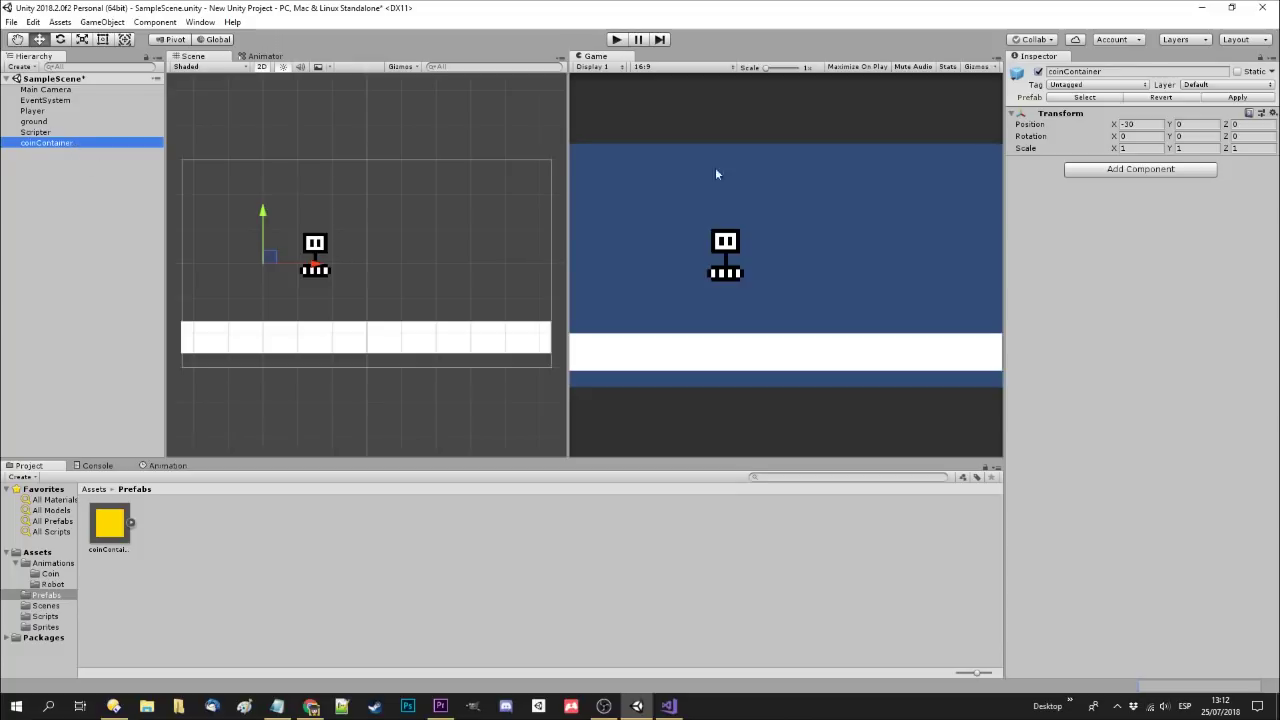
{"action": "left_click", "coordinate": [1237, 97]}
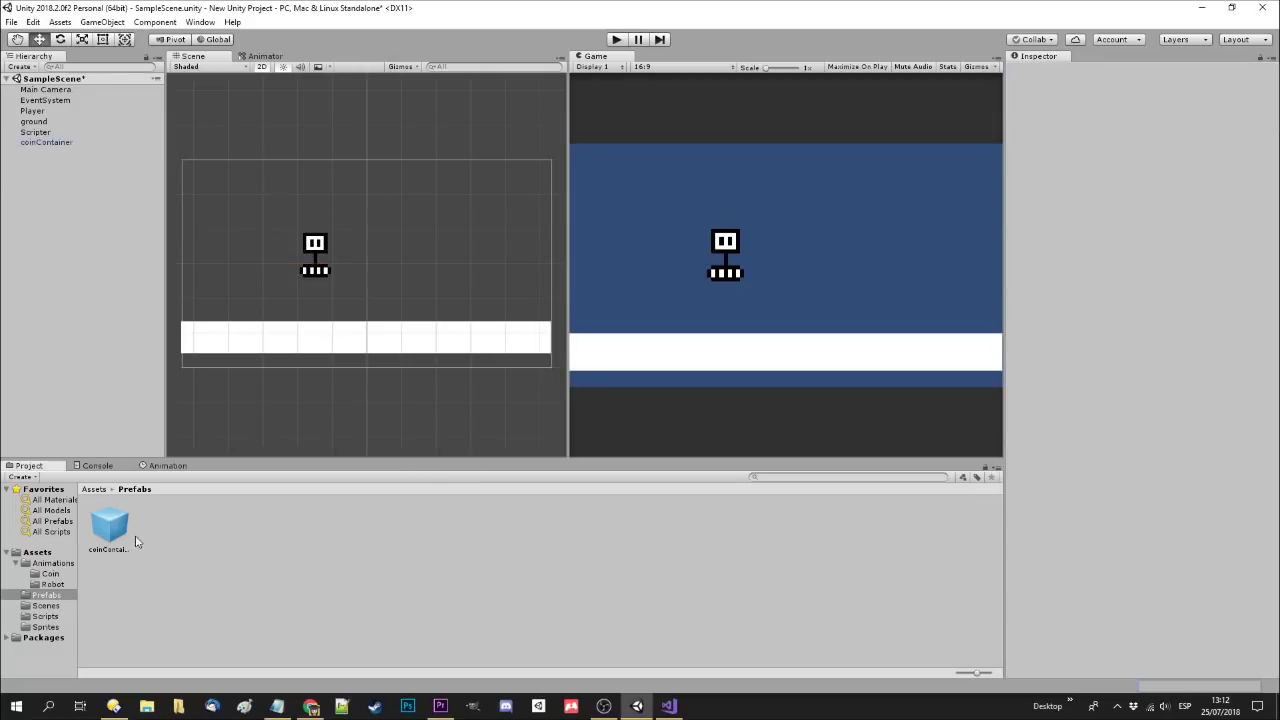
{"action": "left_click", "coordinate": [107, 538]}
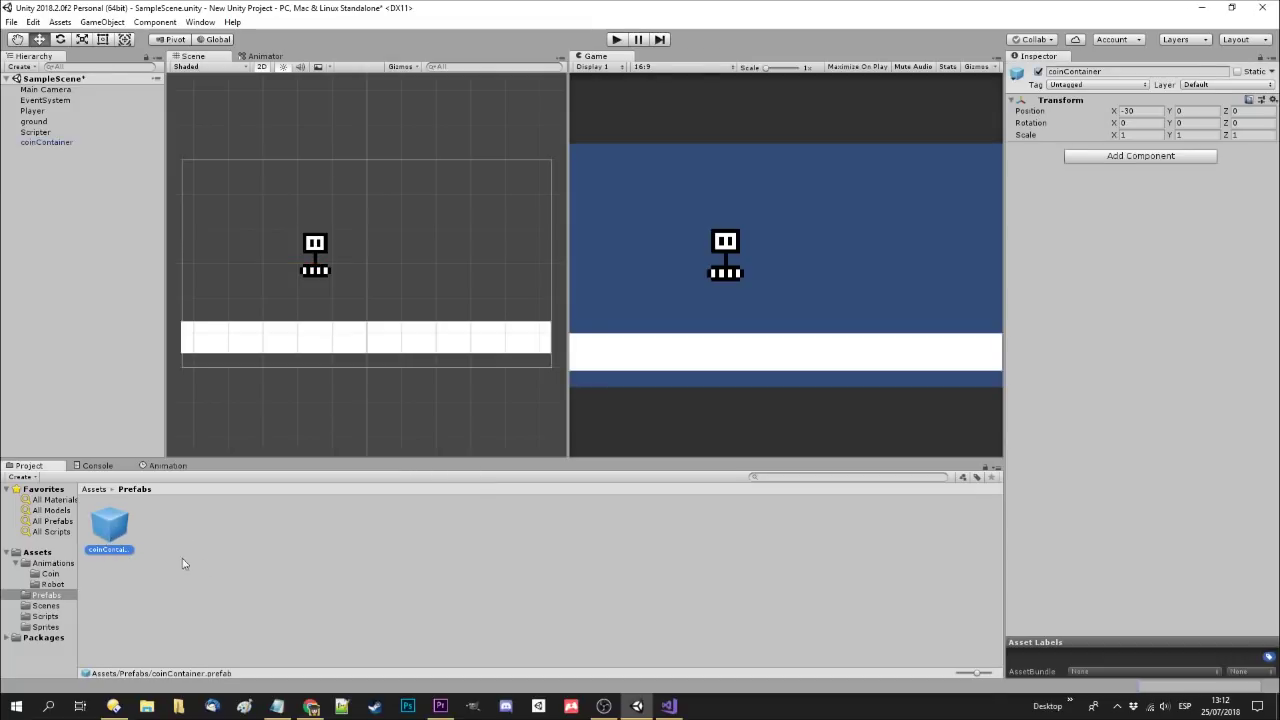
{"action": "left_click", "coordinate": [267, 547]}
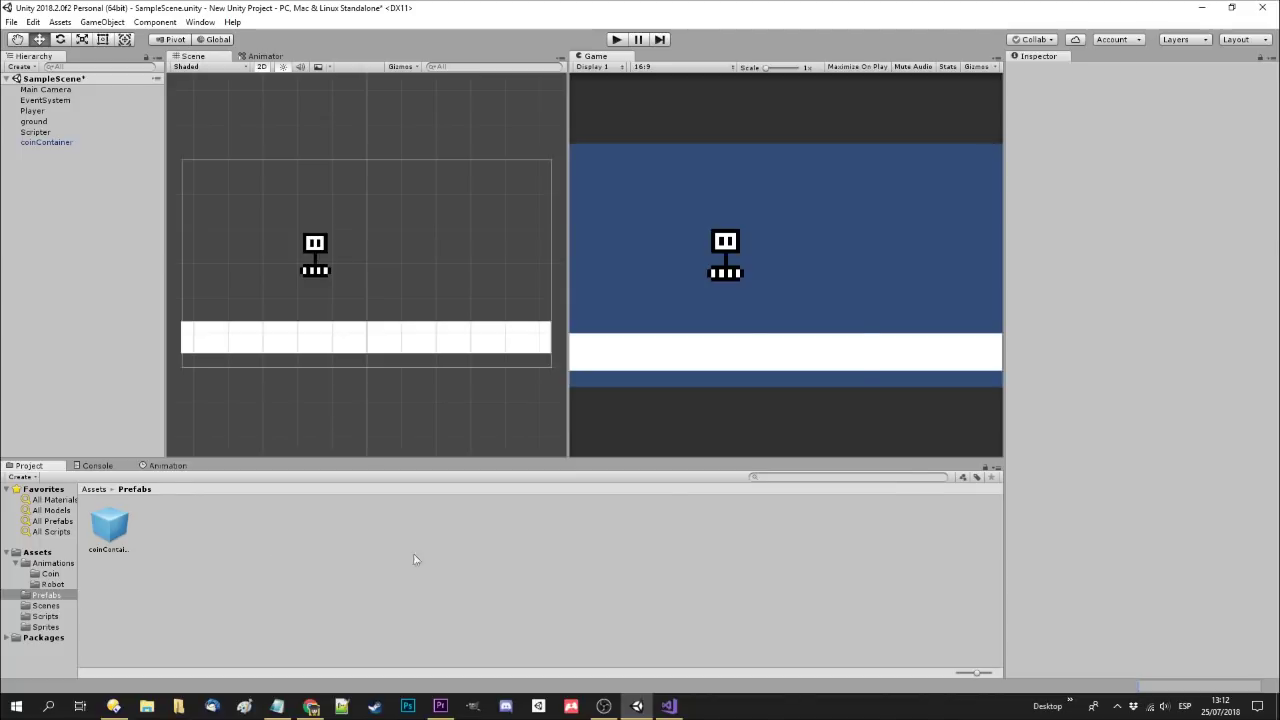